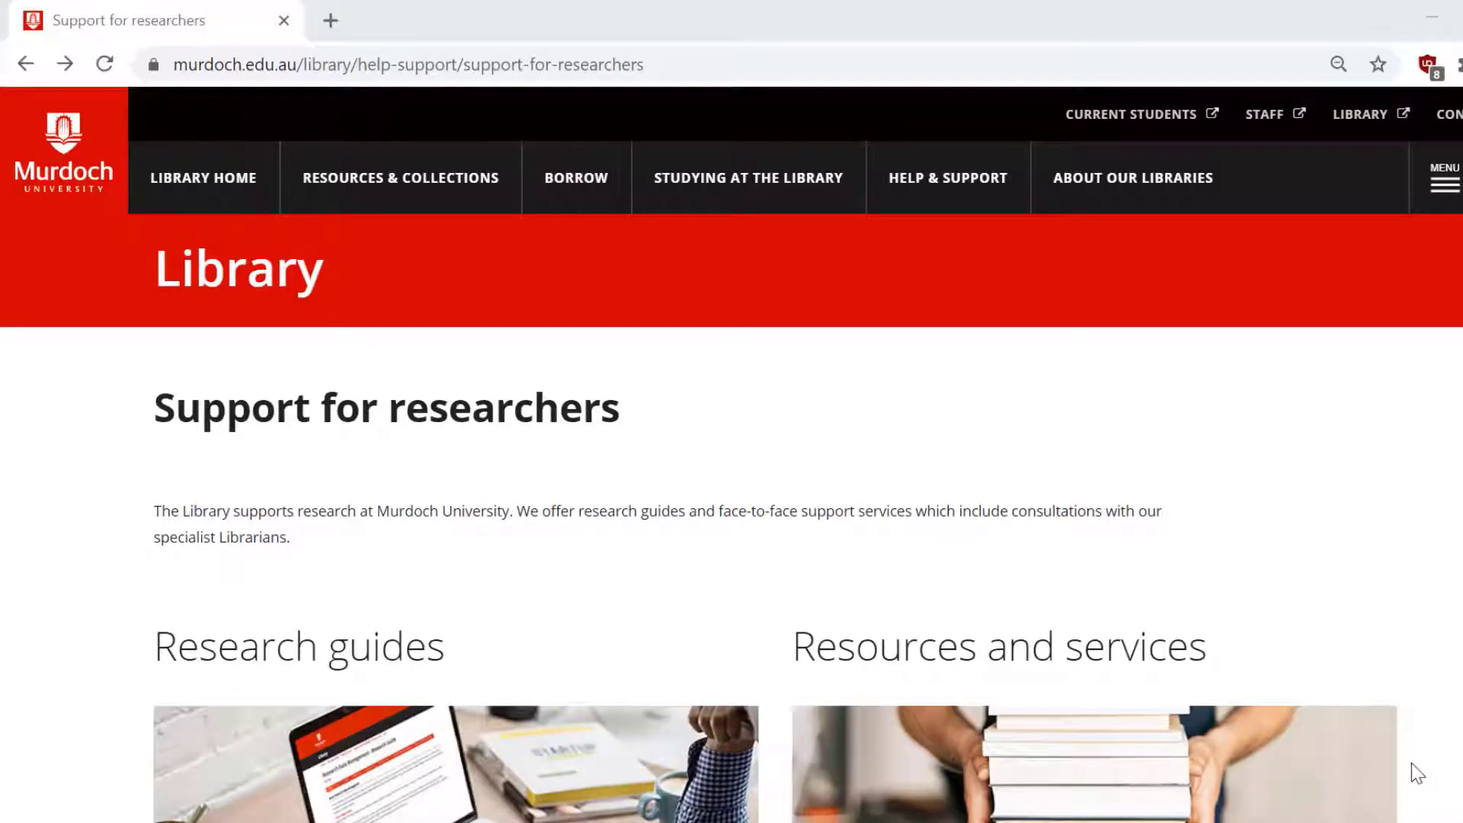
- Follow the EndNote link under Research guides and scroll through the EndNote Guide
{"action": "scroll", "coordinate": [1412, 762], "scroll_direction": "down", "scroll_amount": 3}
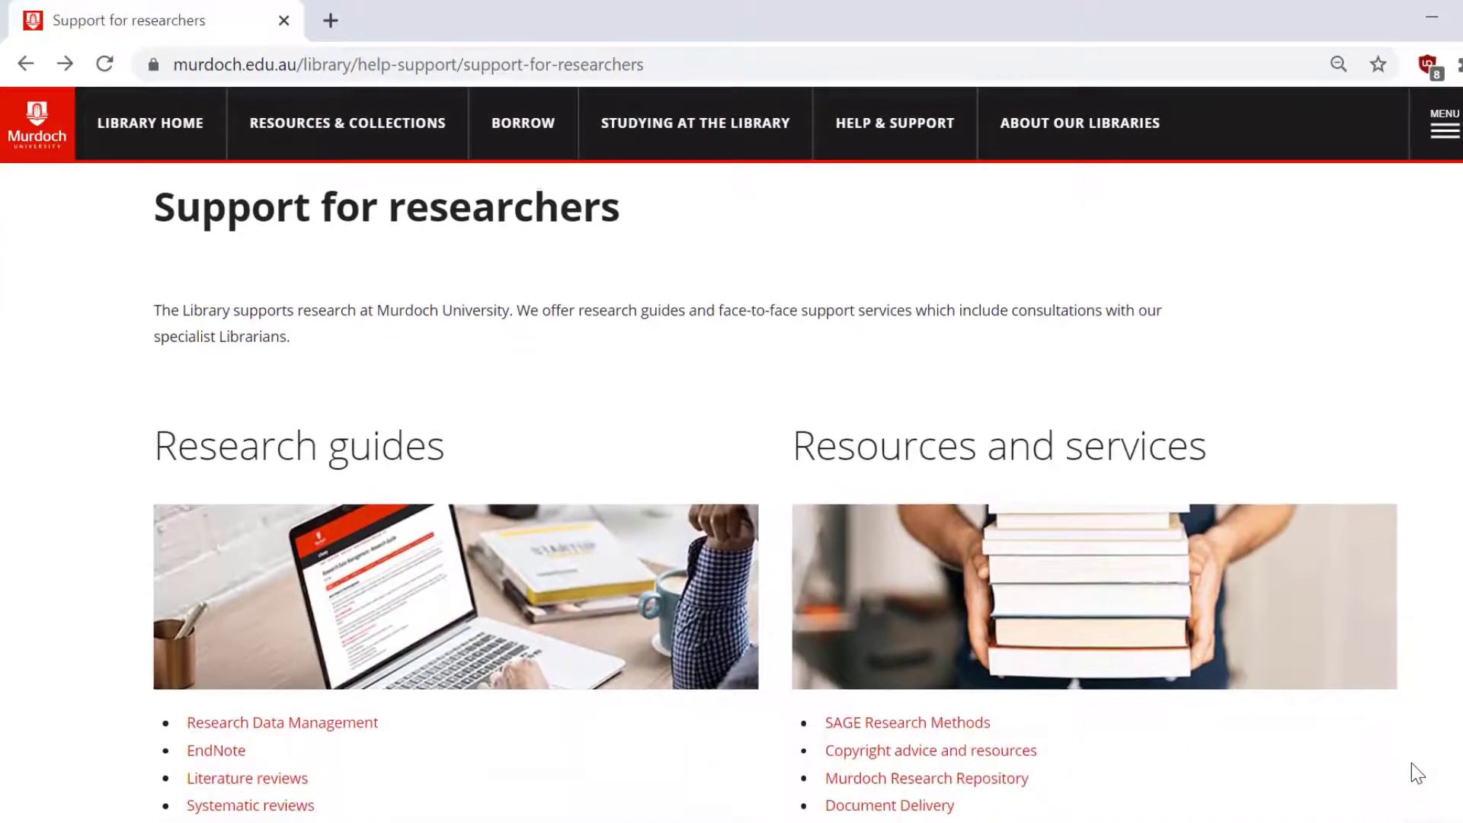
{"action": "scroll", "coordinate": [1411, 762], "scroll_direction": "down", "scroll_amount": 3}
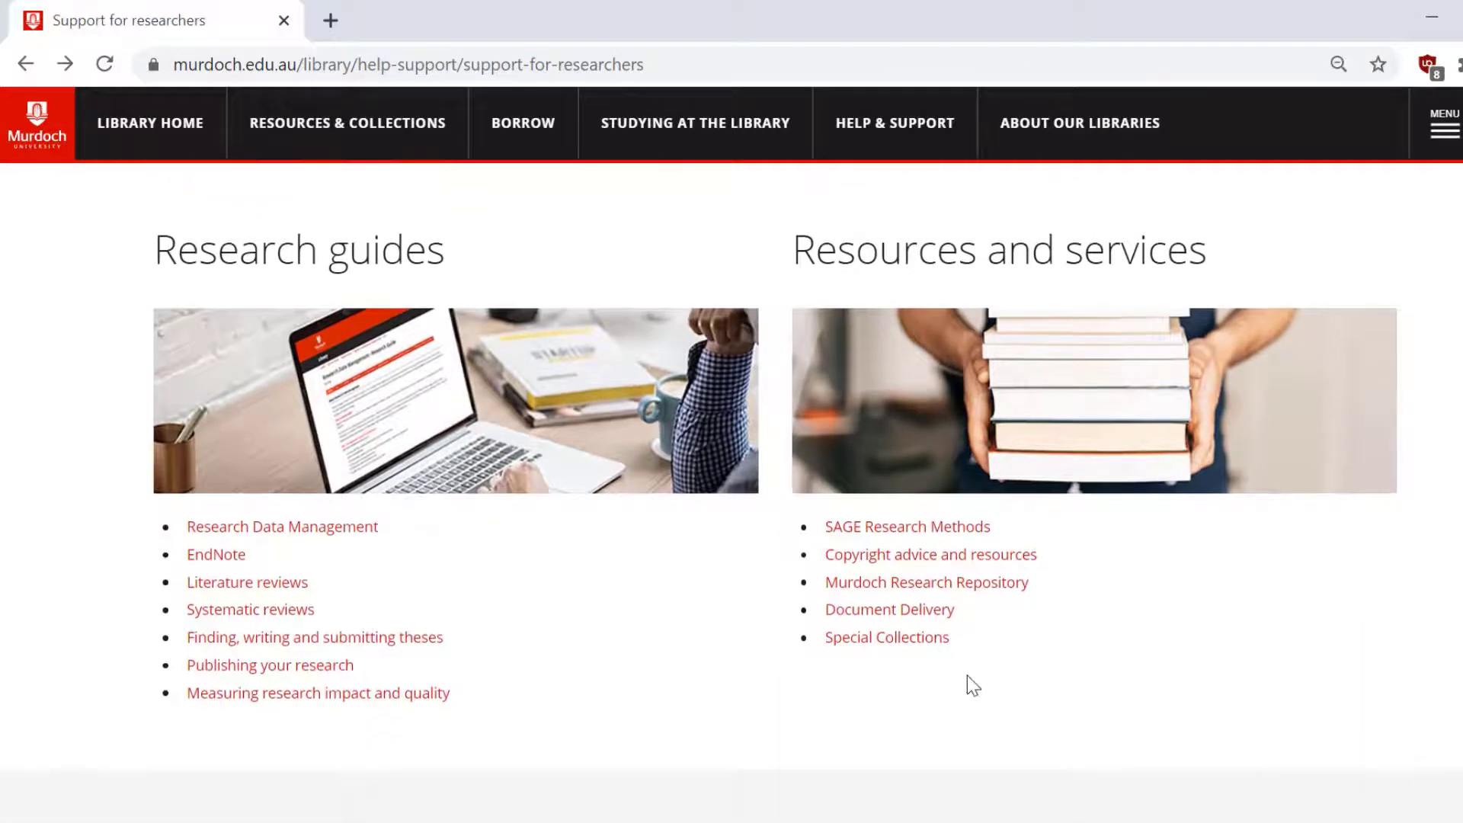
{"action": "left_click", "coordinate": [204, 563]}
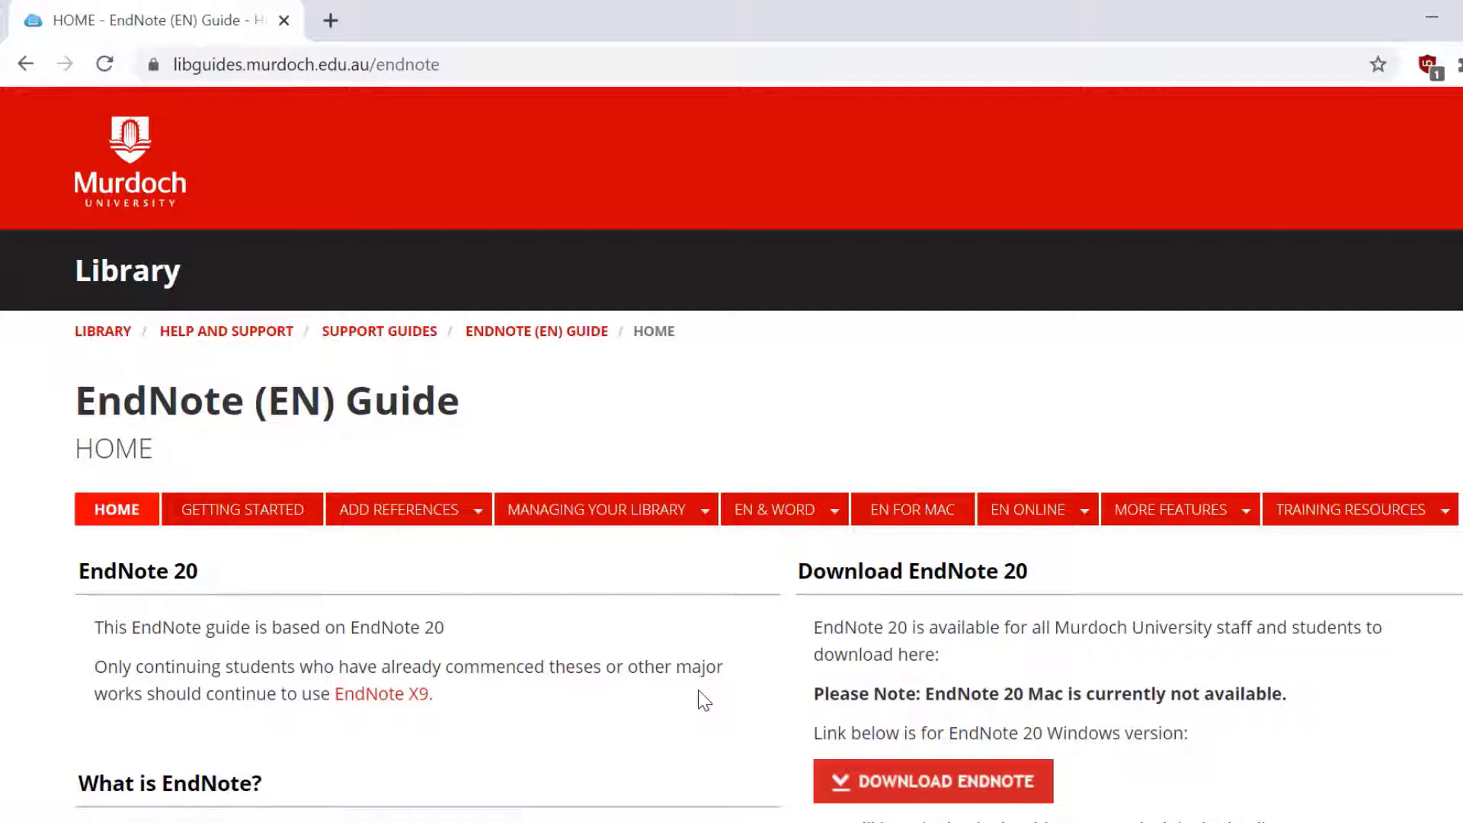
{"action": "scroll", "coordinate": [698, 690], "scroll_direction": "down", "scroll_amount": 3}
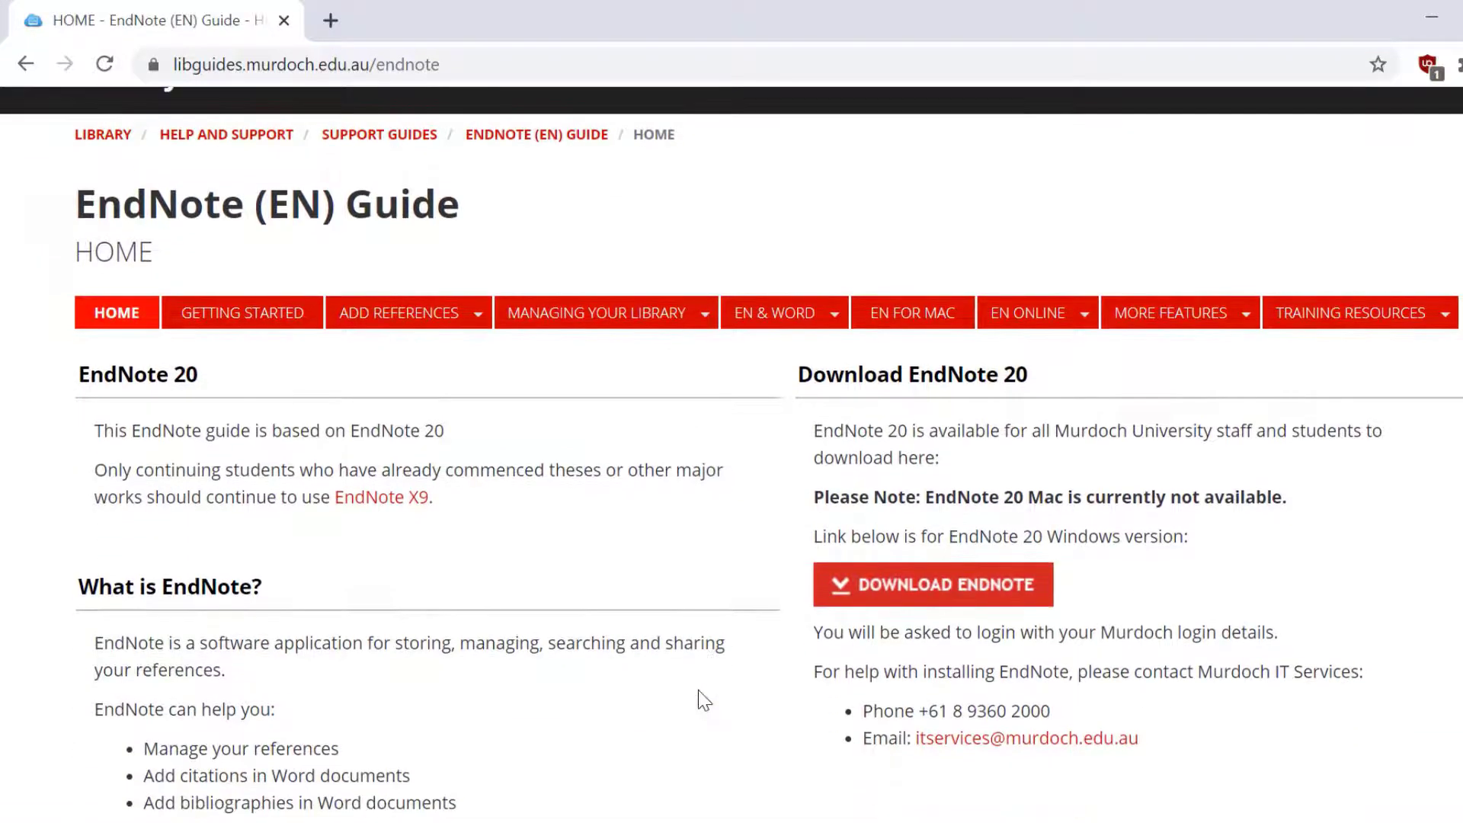
{"action": "scroll", "coordinate": [704, 699], "scroll_direction": "down", "scroll_amount": 1}
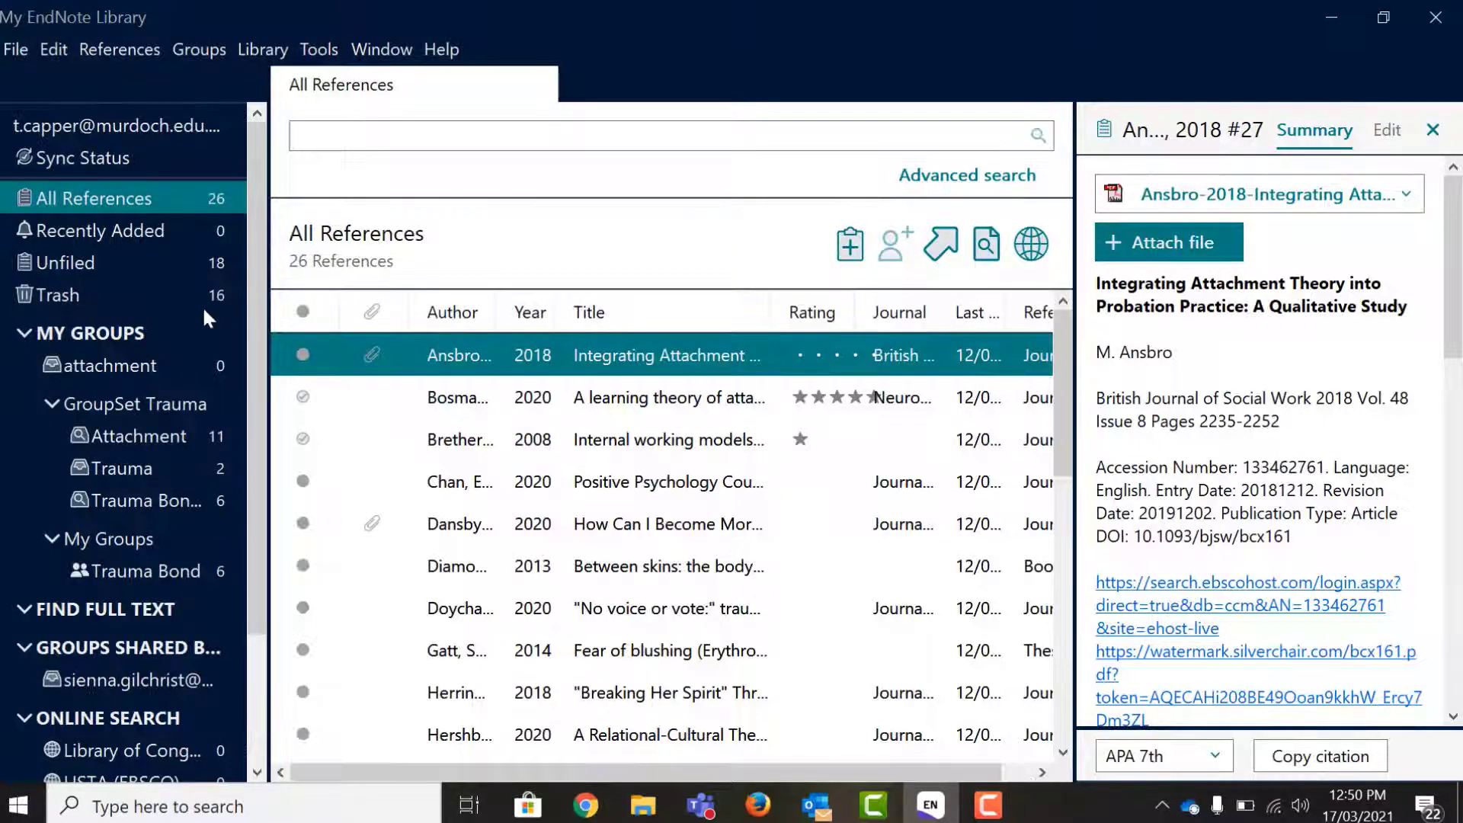
- Start a new library in Documents, replacing 'My' in the file name with your name plus 'murdochlibrary'
{"action": "left_click", "coordinate": [14, 49]}
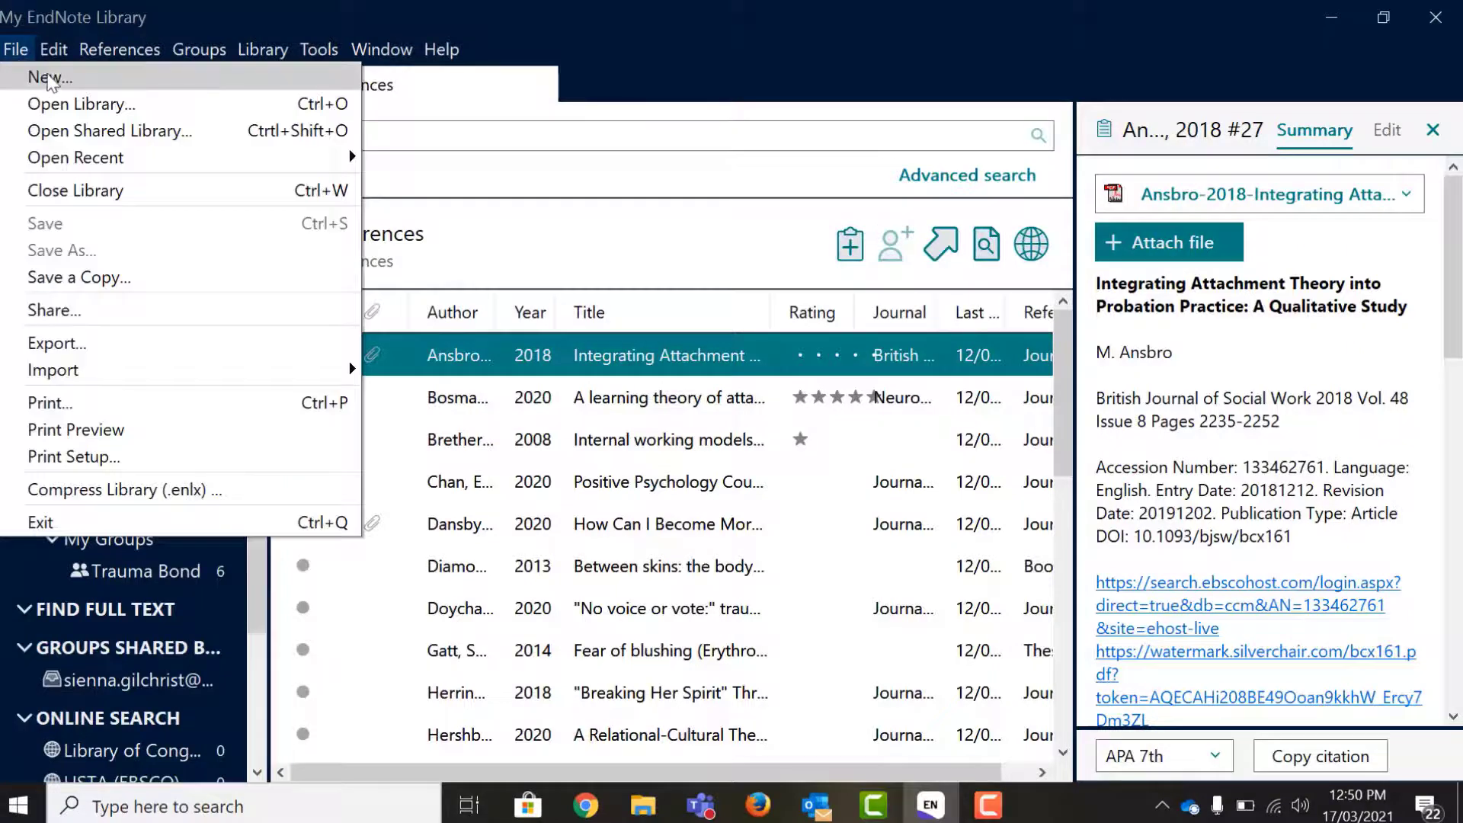
{"action": "left_click", "coordinate": [49, 77]}
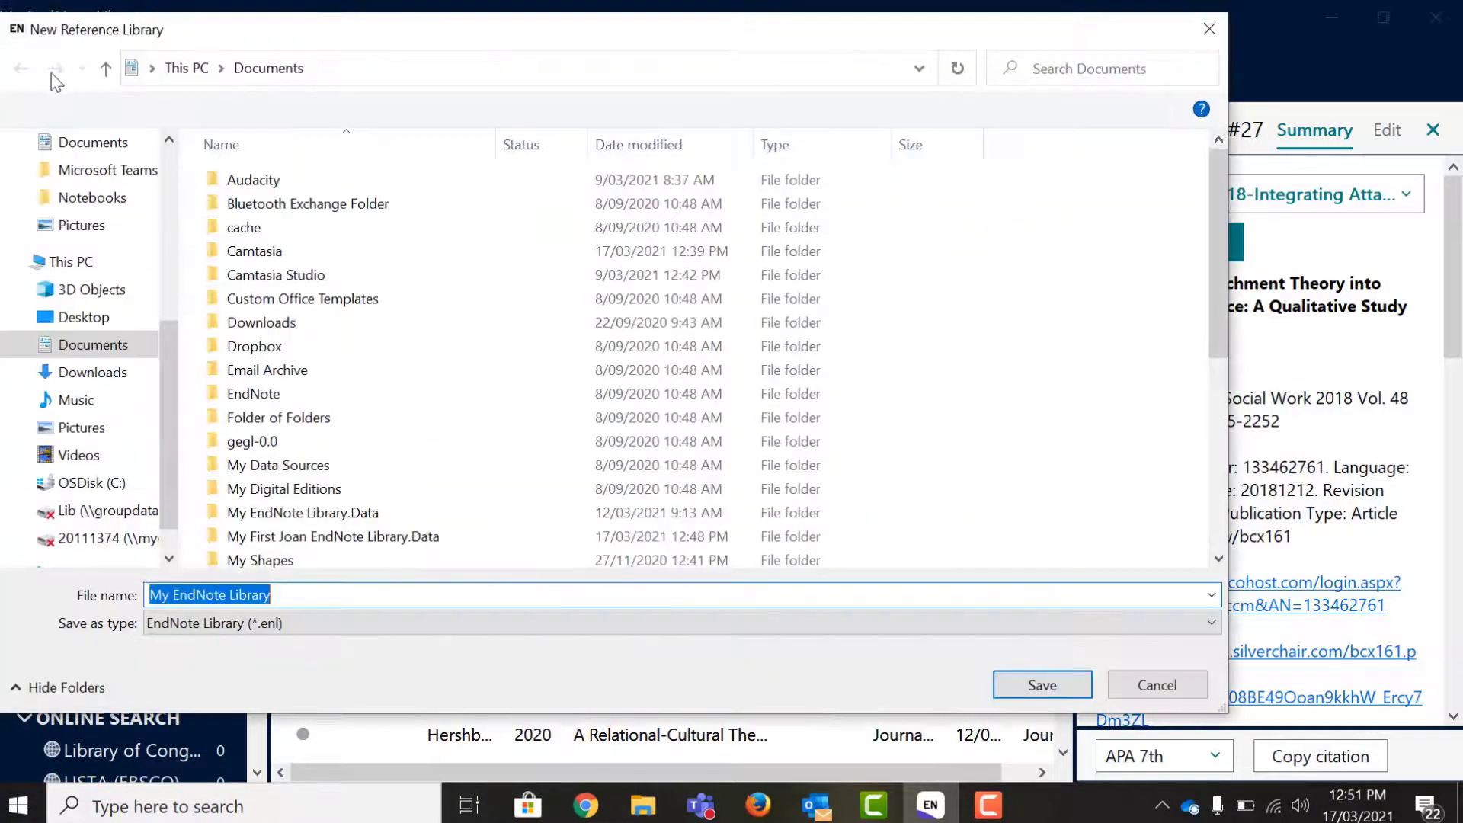
{"action": "left_click", "coordinate": [124, 354]}
{"action": "left_click", "coordinate": [295, 590]}
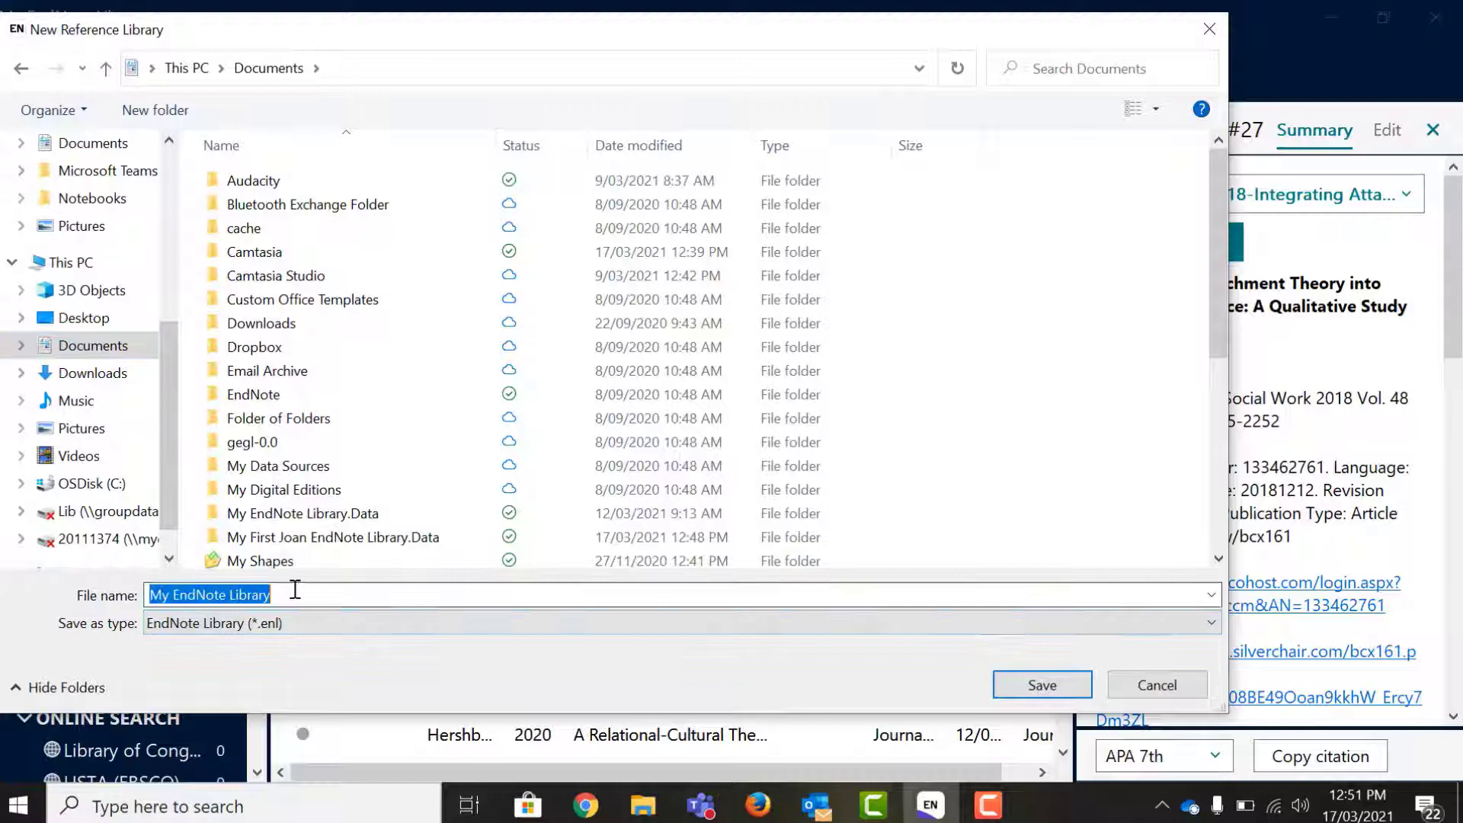
{"action": "left_click", "coordinate": [295, 591]}
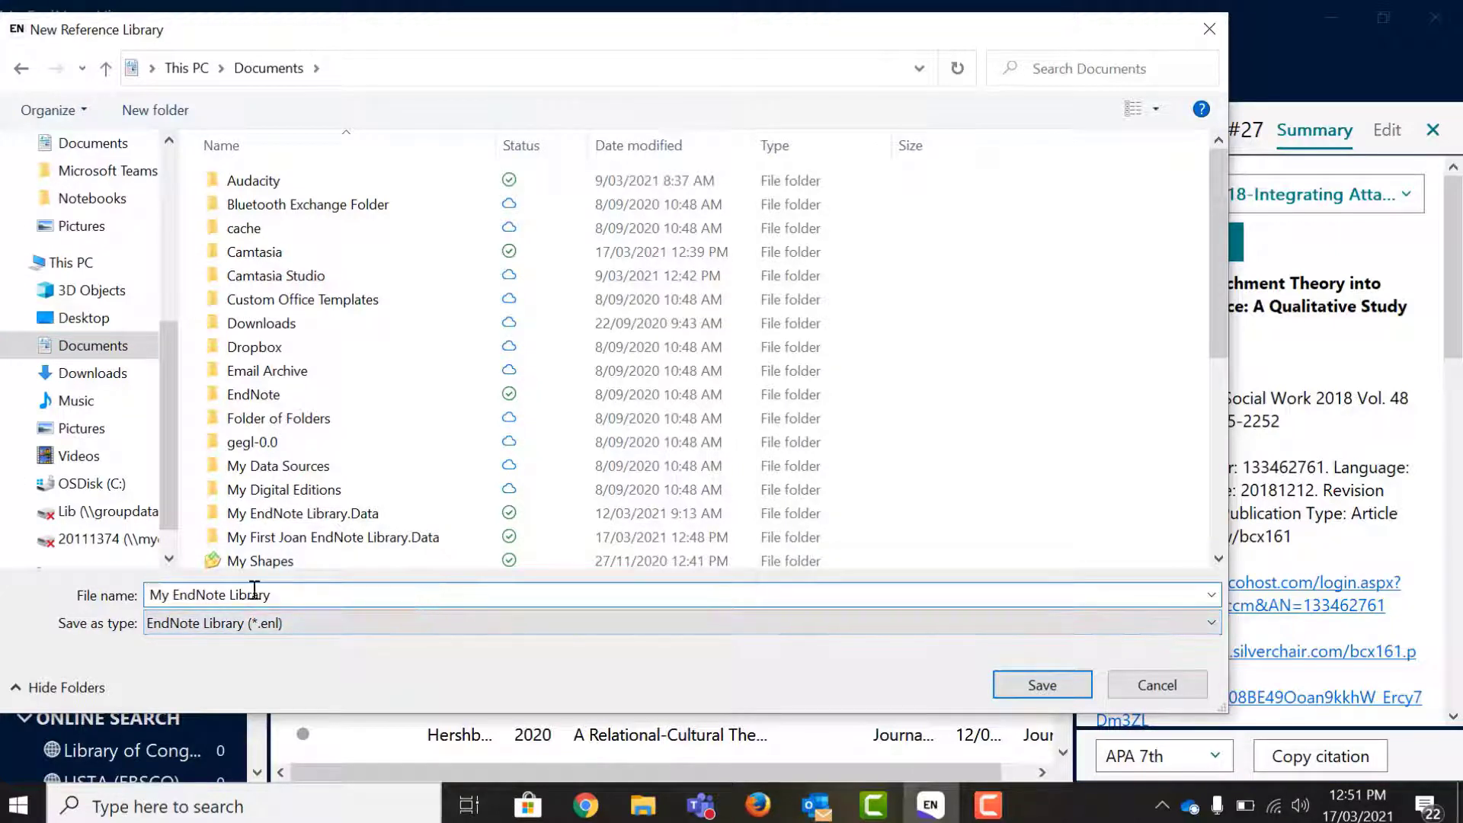
{"action": "left_click", "coordinate": [172, 594]}
{"action": "key", "text": "BackSpace"}
{"action": "key", "text": "BackSpace"}
{"action": "key", "text": "BackSpace"}
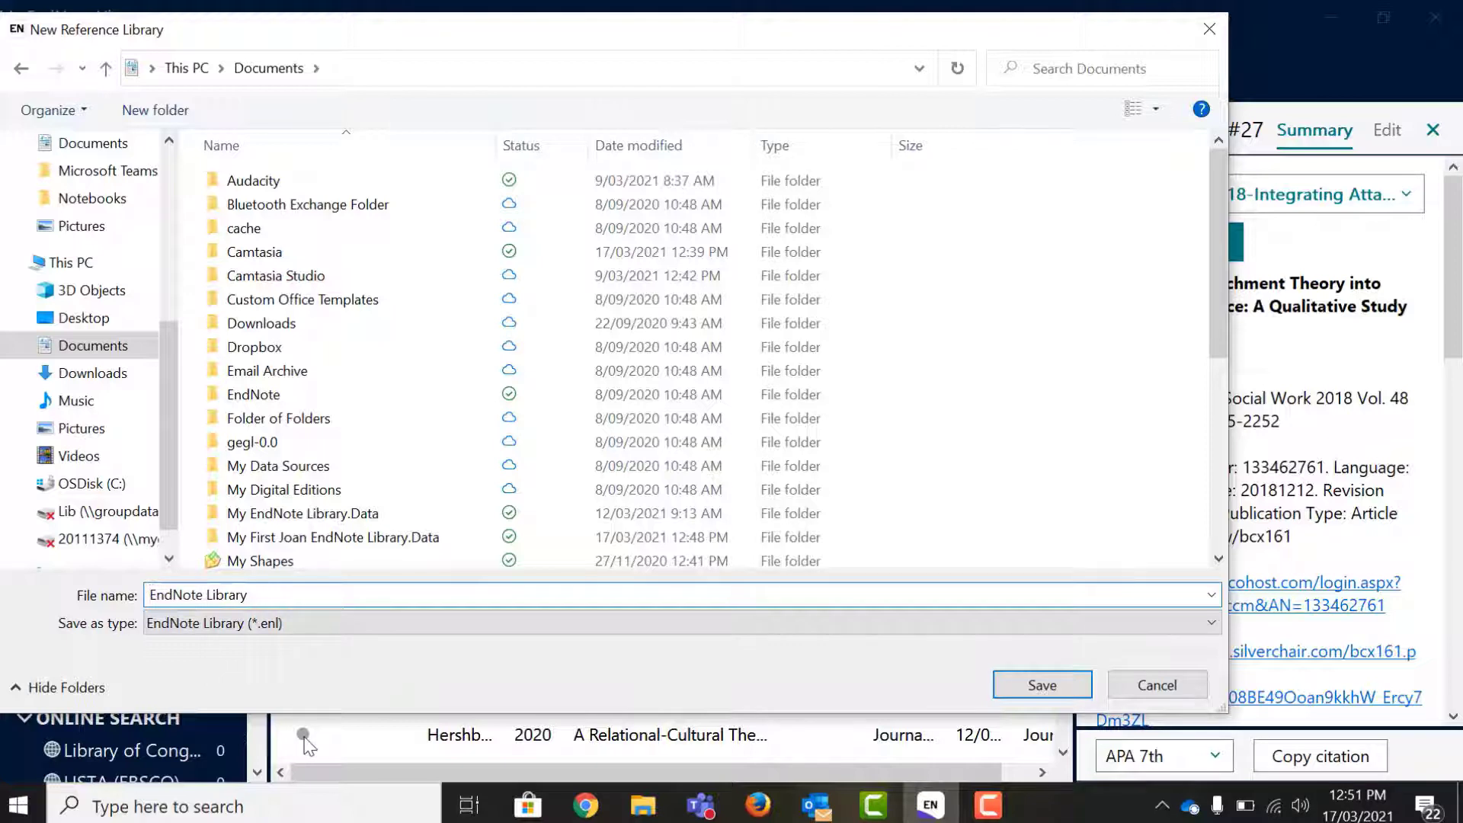
{"action": "type", "text": "JoanPet"}
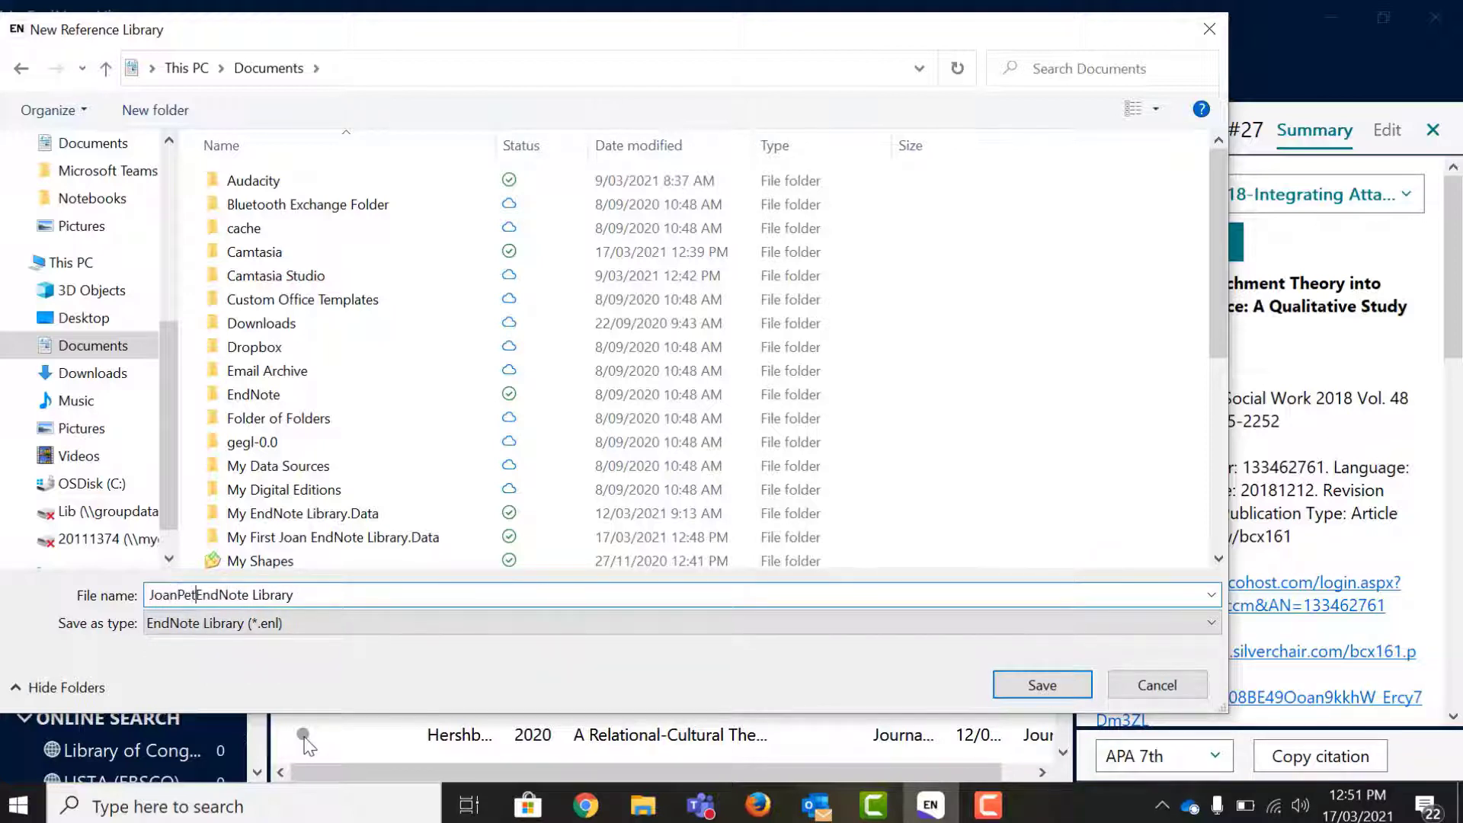
{"action": "type", "text": "erson"}
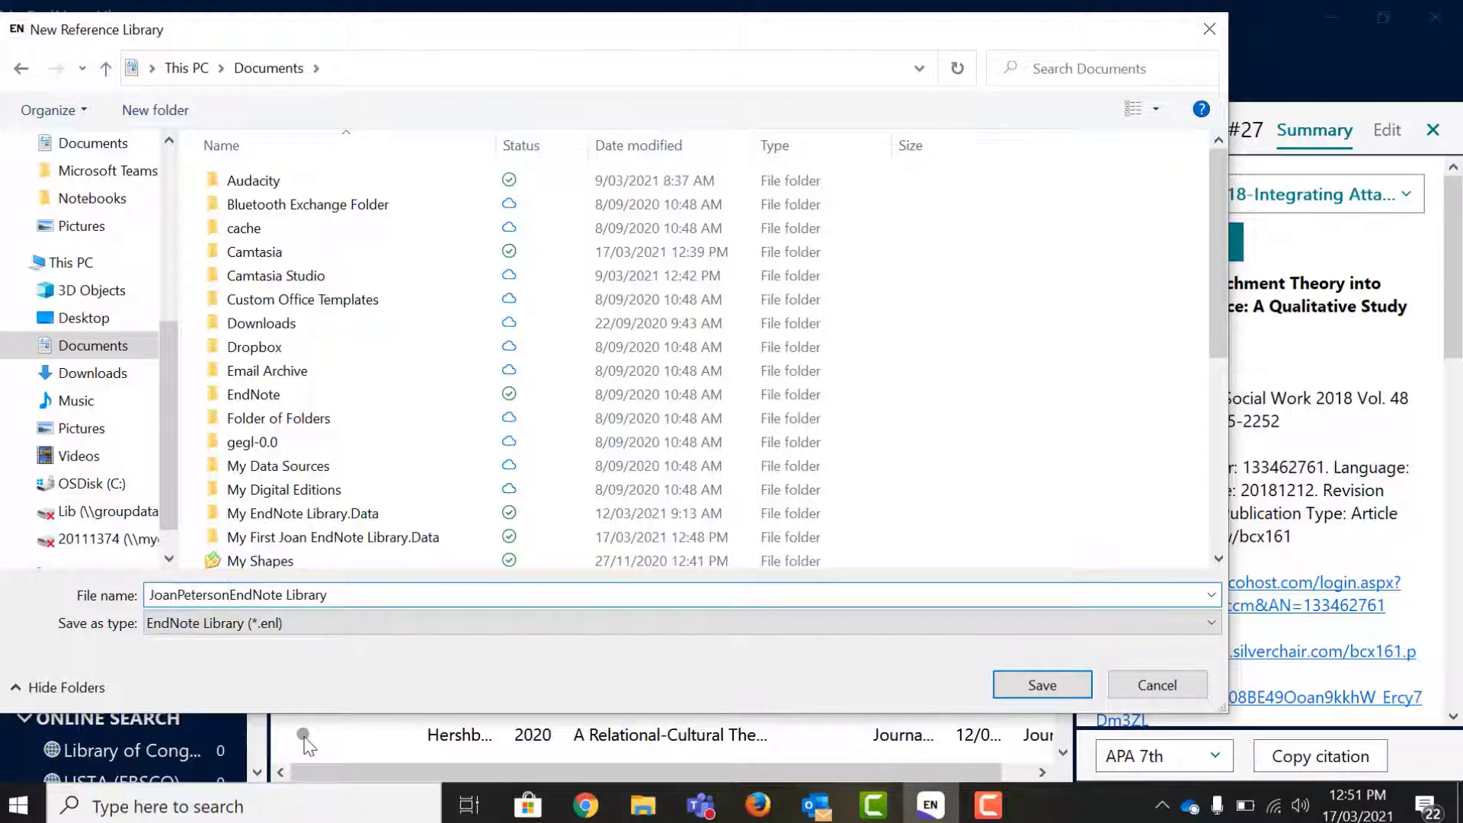
{"action": "type", "text": "s2"}
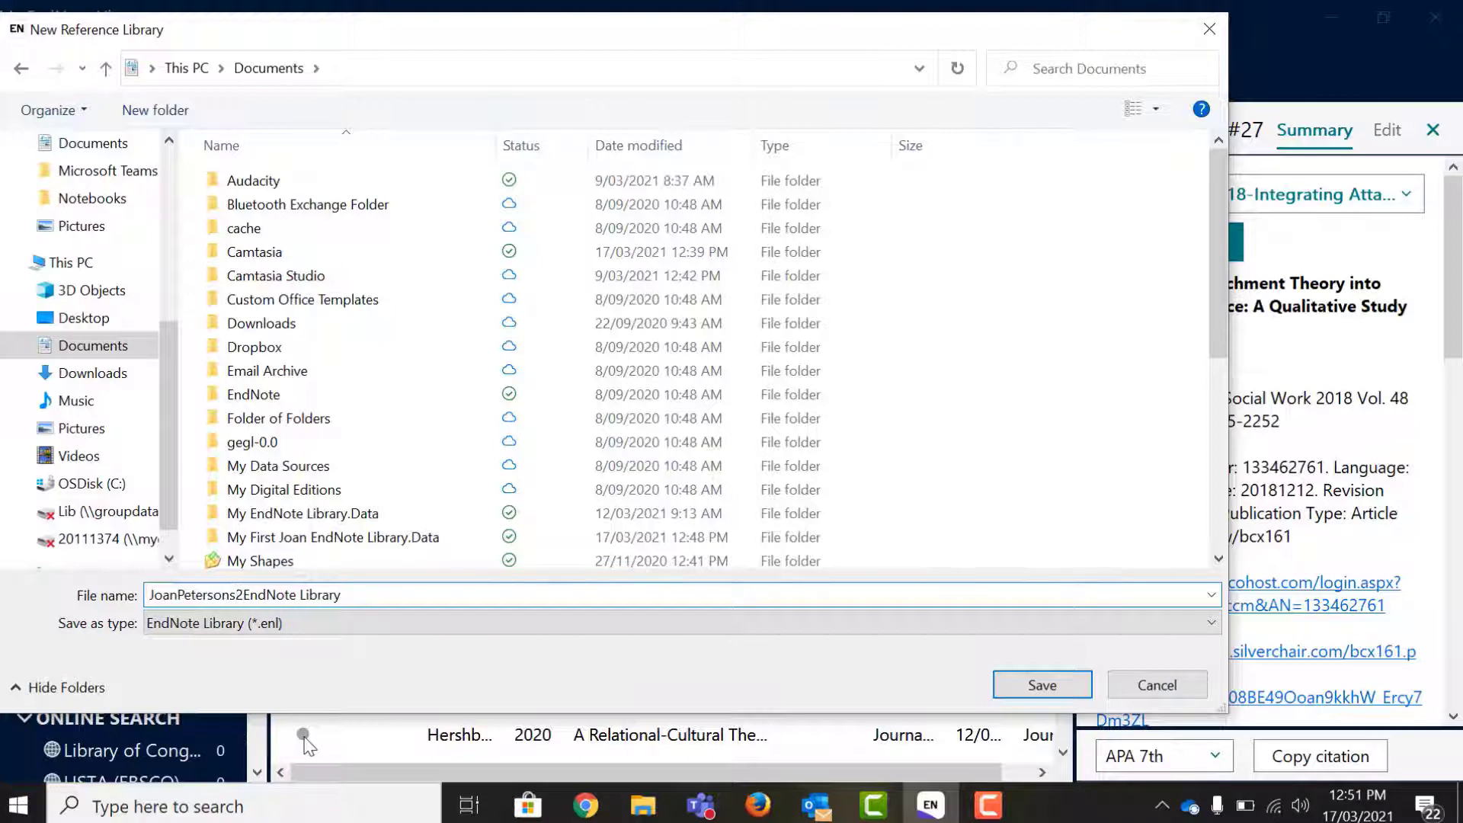
{"action": "type", "text": "mu"}
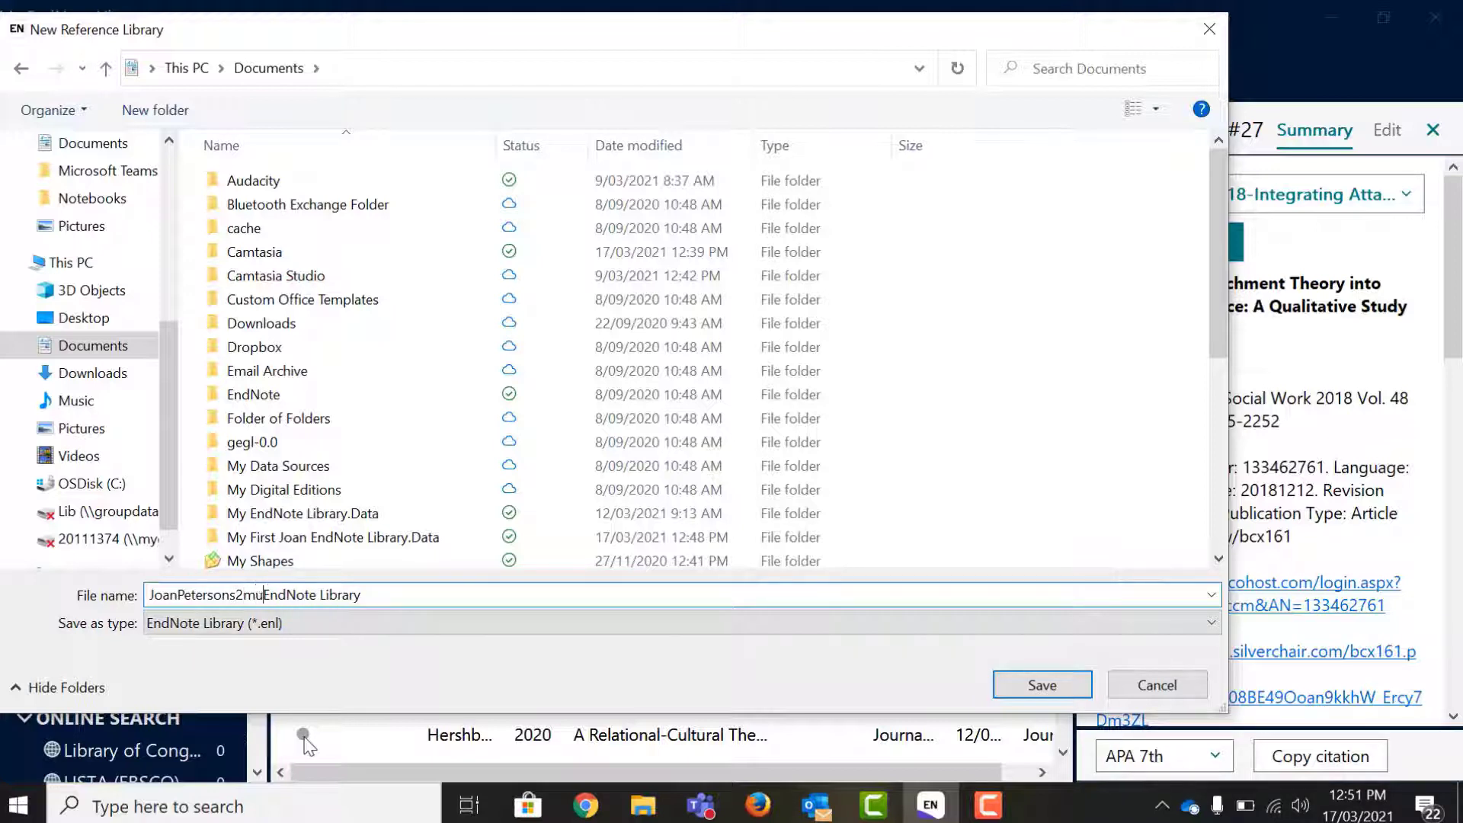
{"action": "type", "text": "rdochlibrar"}
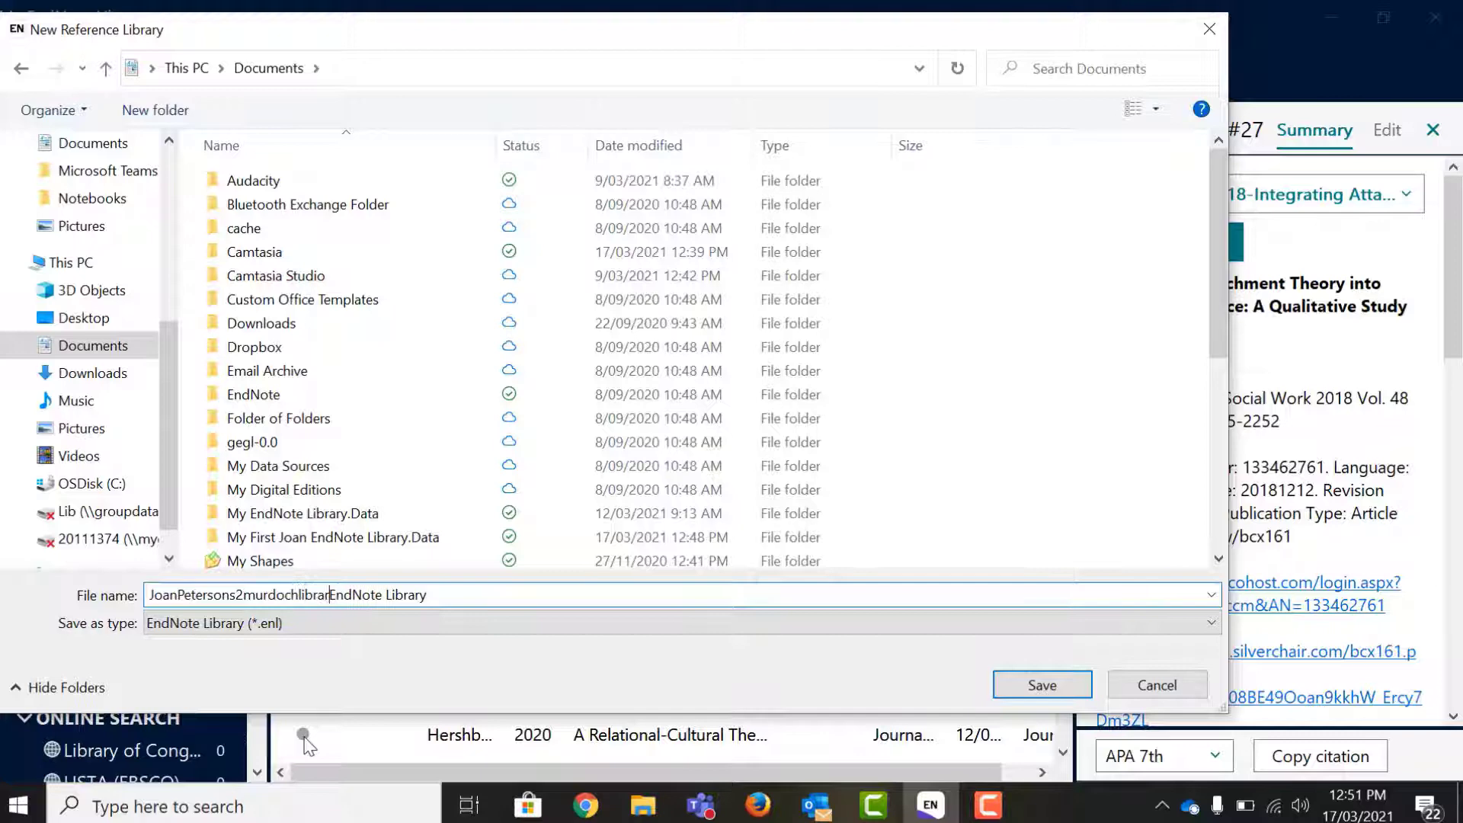
{"action": "type", "text": "y"}
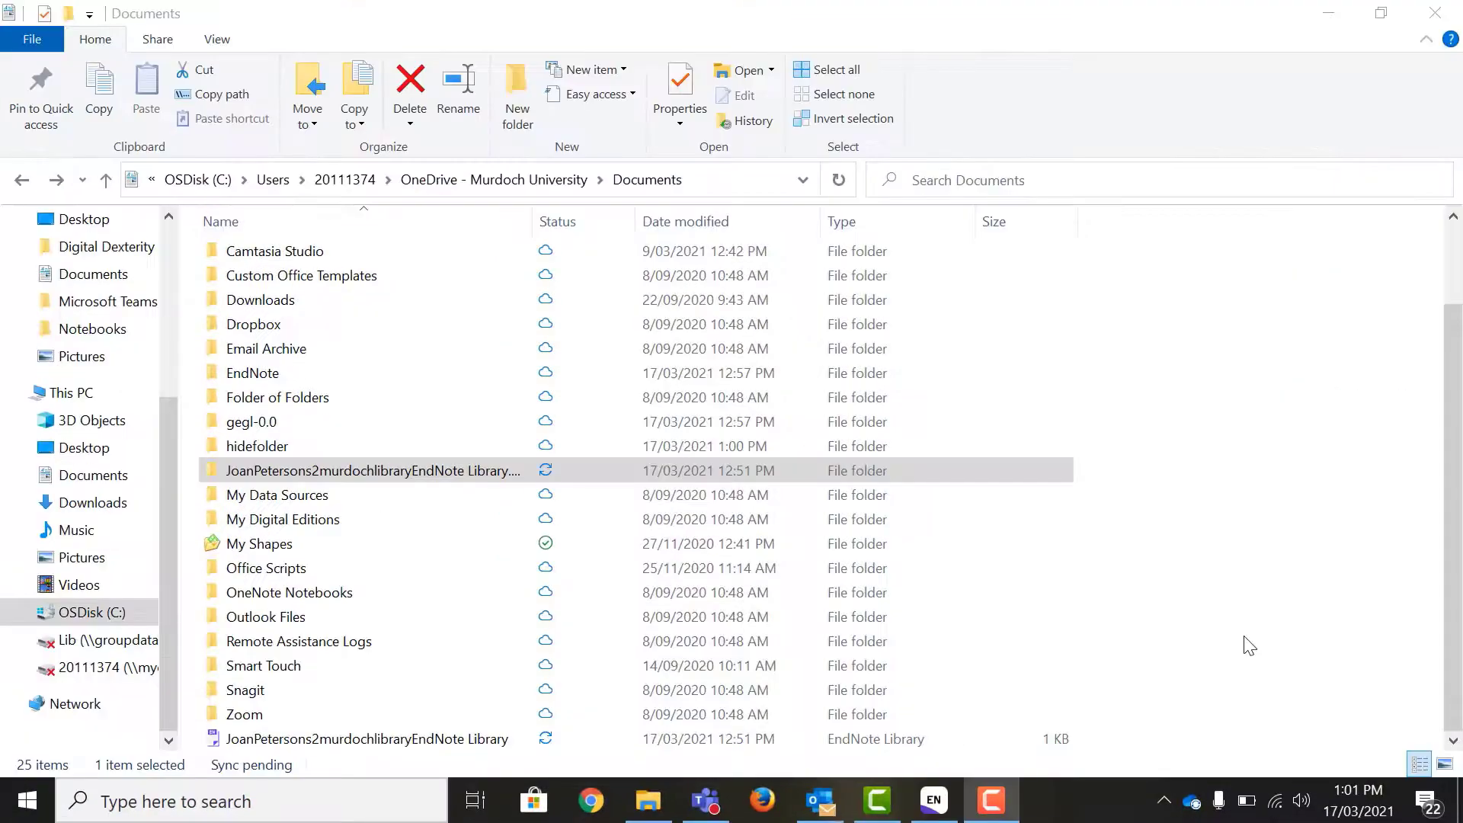
- Select the new EndNote Library file and its companion data folder in Documents
{"action": "left_click", "coordinate": [896, 732]}
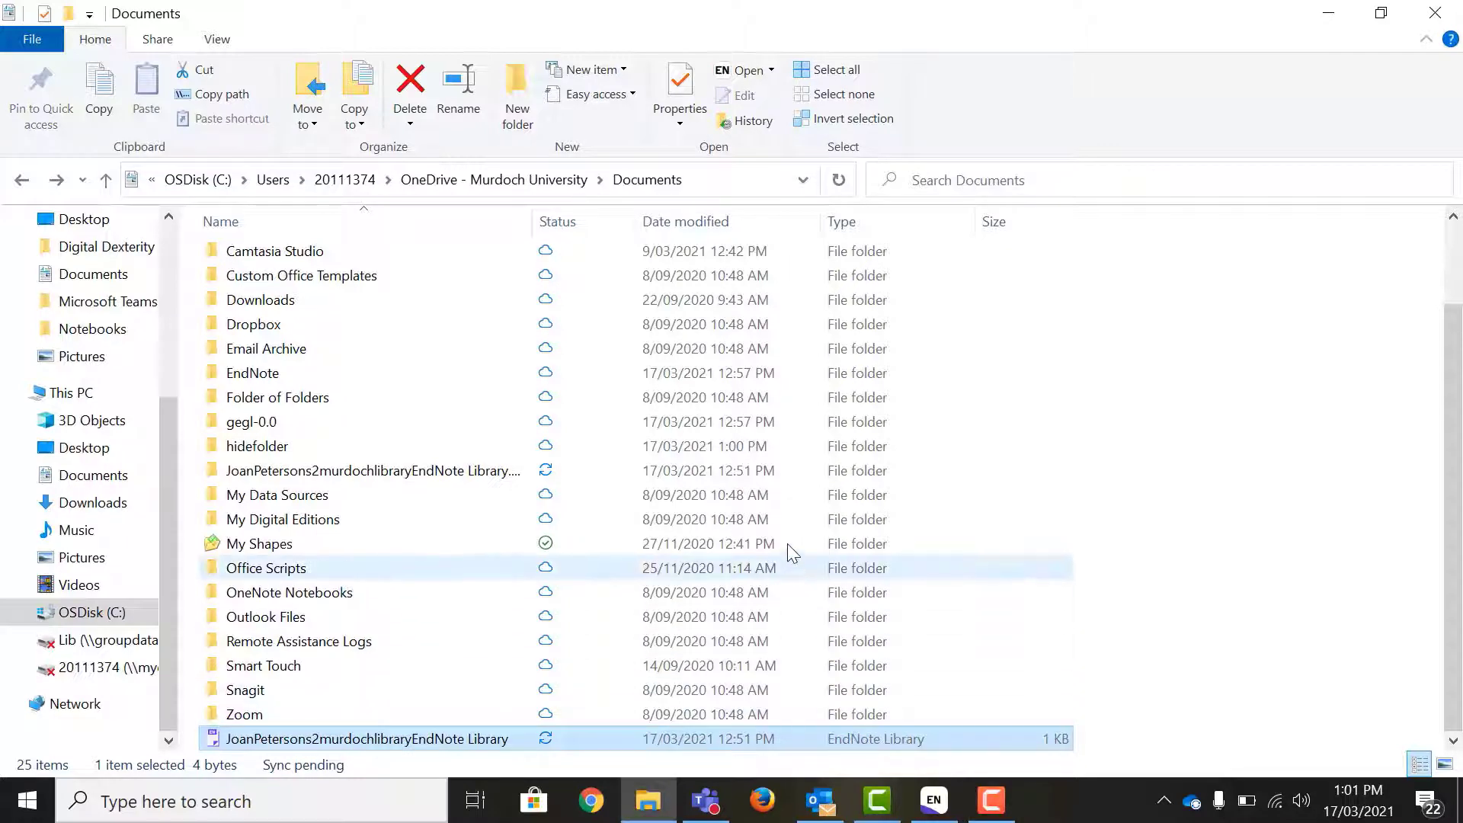
{"action": "left_click", "coordinate": [902, 469]}
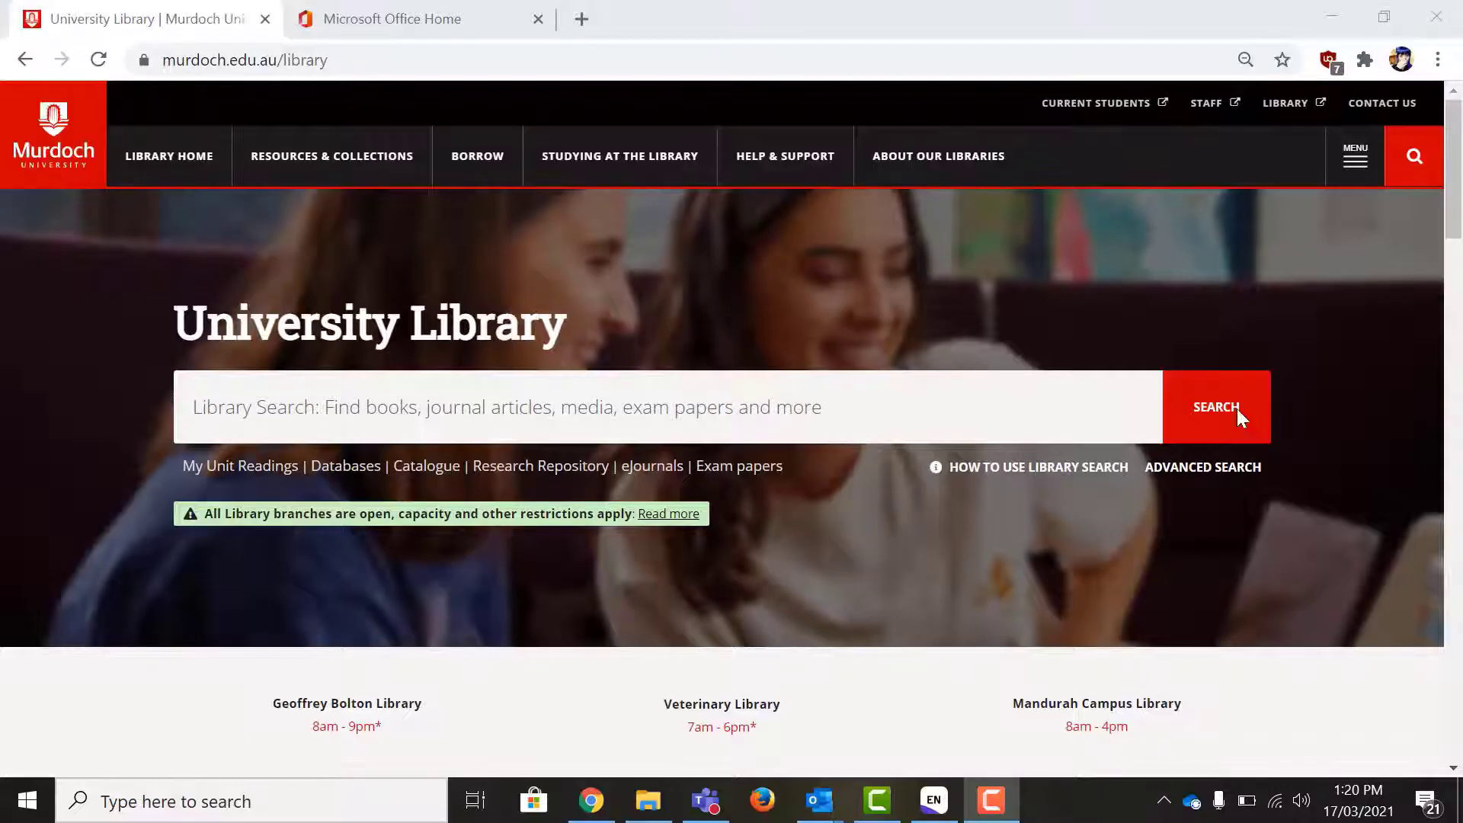
- Go to HELP & SUPPORT and choose DISCOVER MORE under the Researchers section
{"action": "left_click", "coordinate": [770, 181]}
{"action": "scroll", "coordinate": [575, 442], "scroll_direction": "down", "scroll_amount": 10}
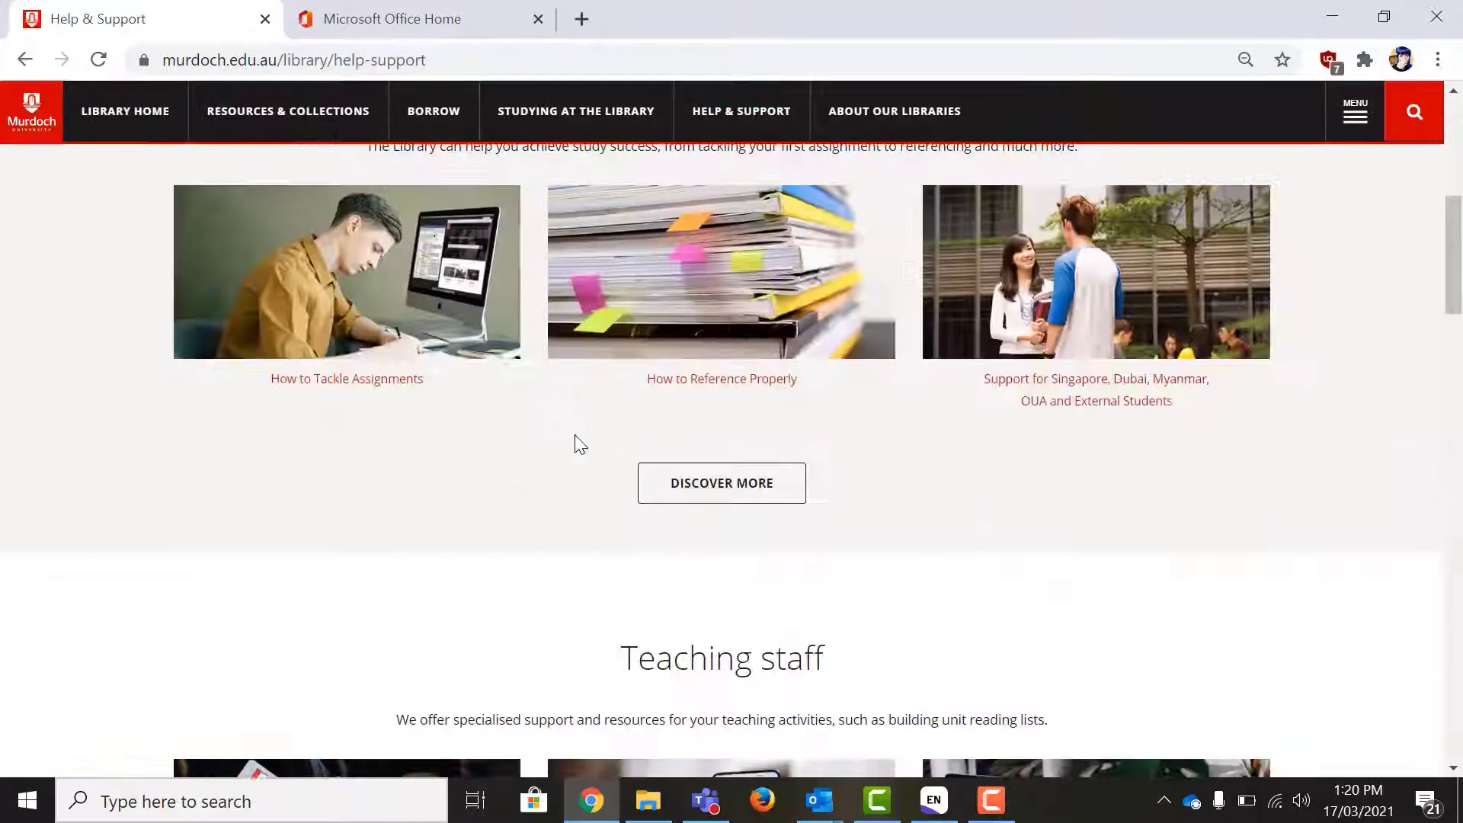
{"action": "scroll", "coordinate": [581, 446], "scroll_direction": "down", "scroll_amount": 5}
{"action": "left_click", "coordinate": [769, 587]}
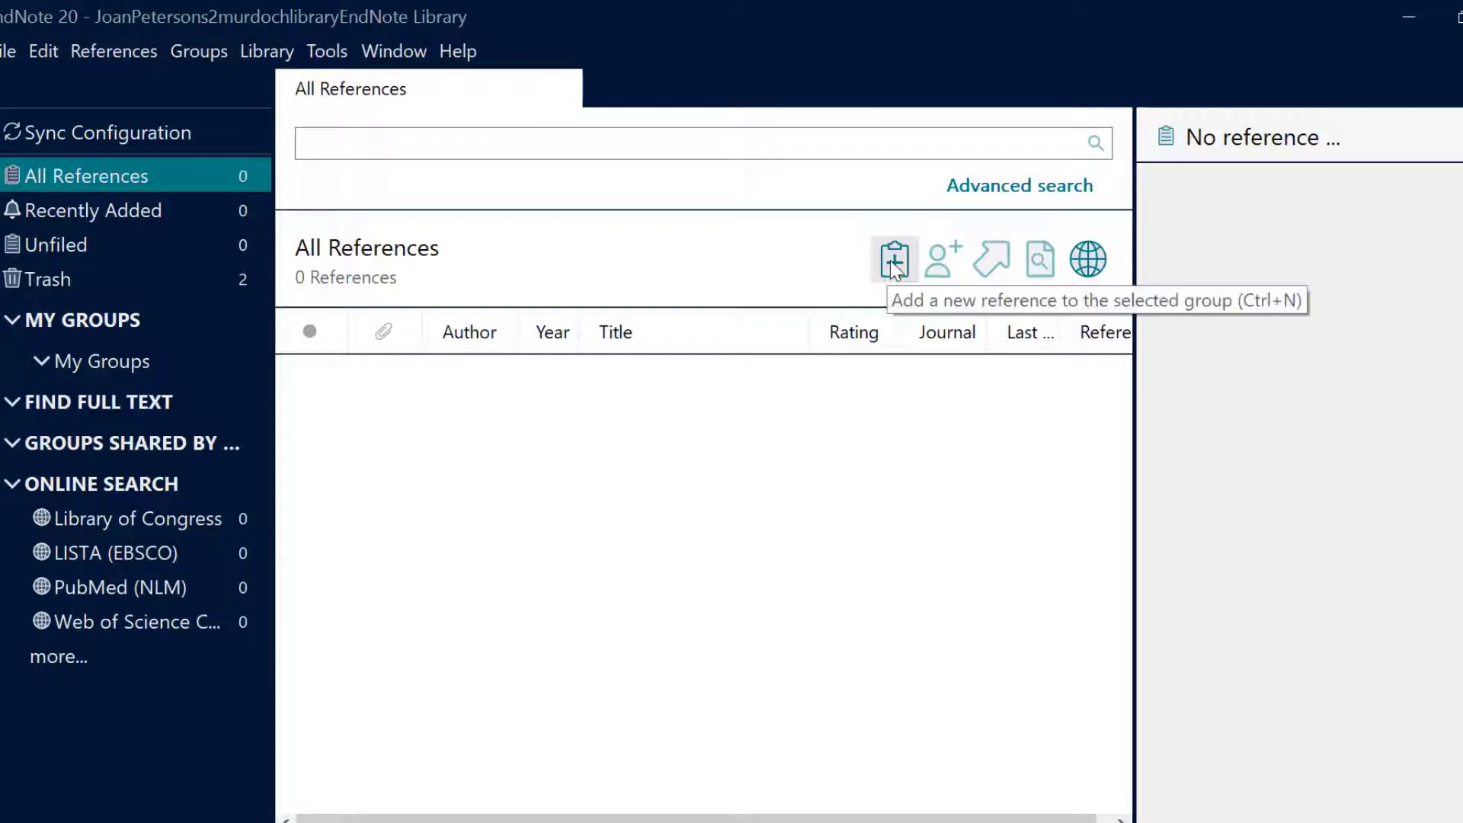
- Start a Web Page reference with author National Geographic Society, year 2013 and title The ocean
{"action": "left_click", "coordinate": [890, 260]}
{"action": "left_click", "coordinate": [686, 366]}
{"action": "scroll", "coordinate": [614, 500], "scroll_direction": "down", "scroll_amount": 9}
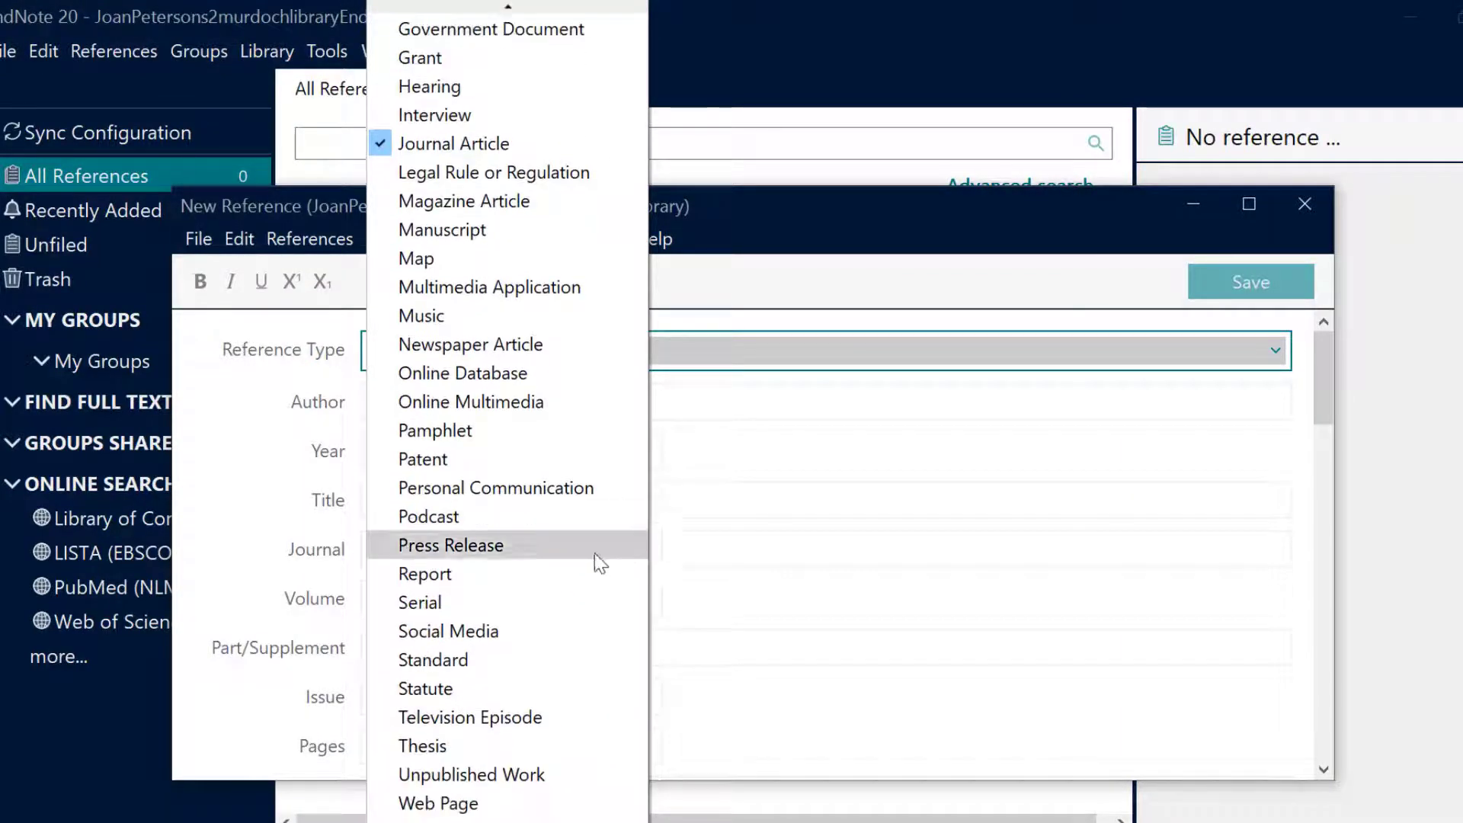
{"action": "left_click", "coordinate": [523, 800]}
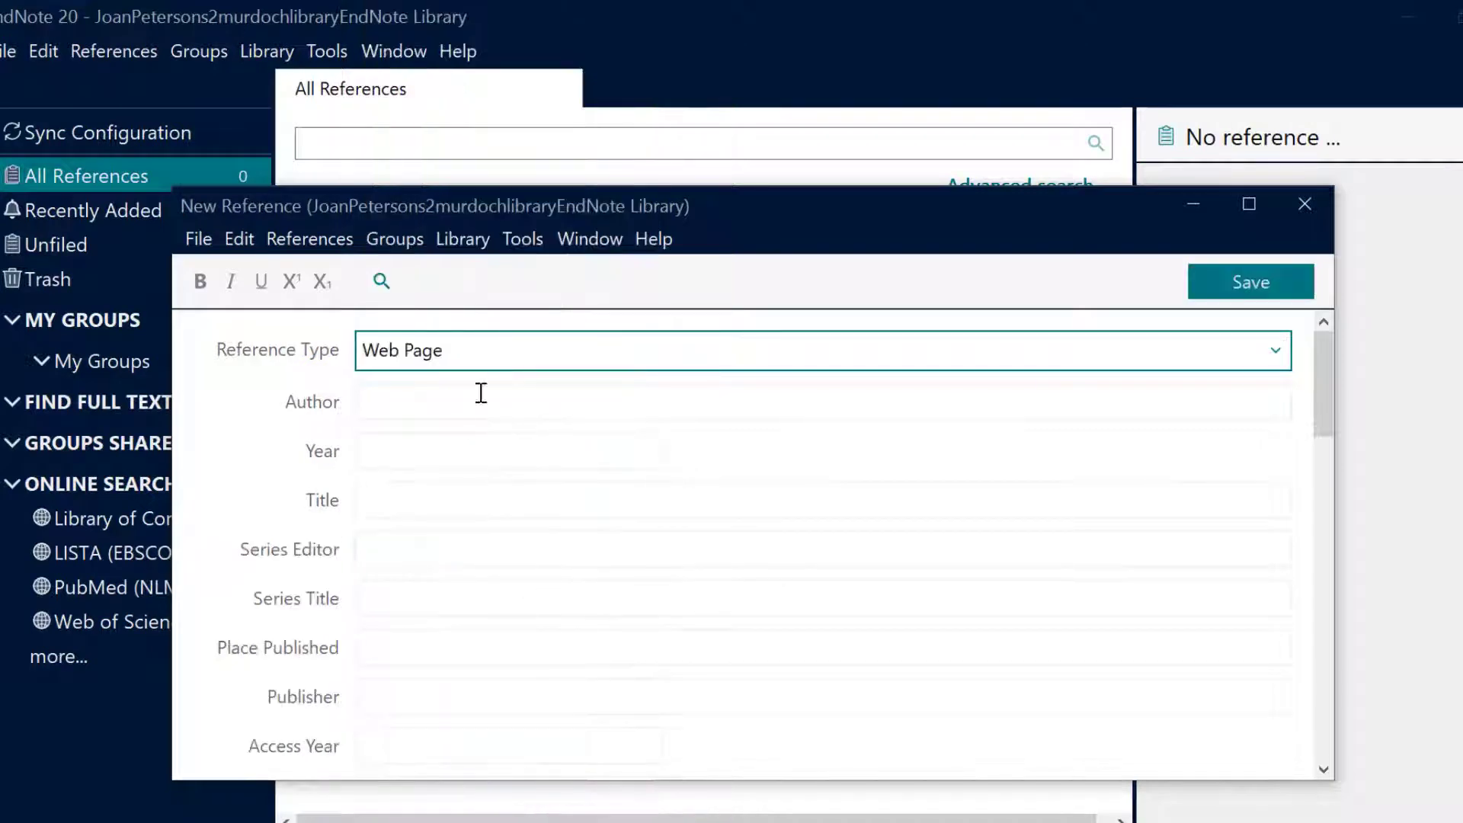
{"action": "left_click", "coordinate": [513, 398]}
{"action": "type", "text": "Nation"}
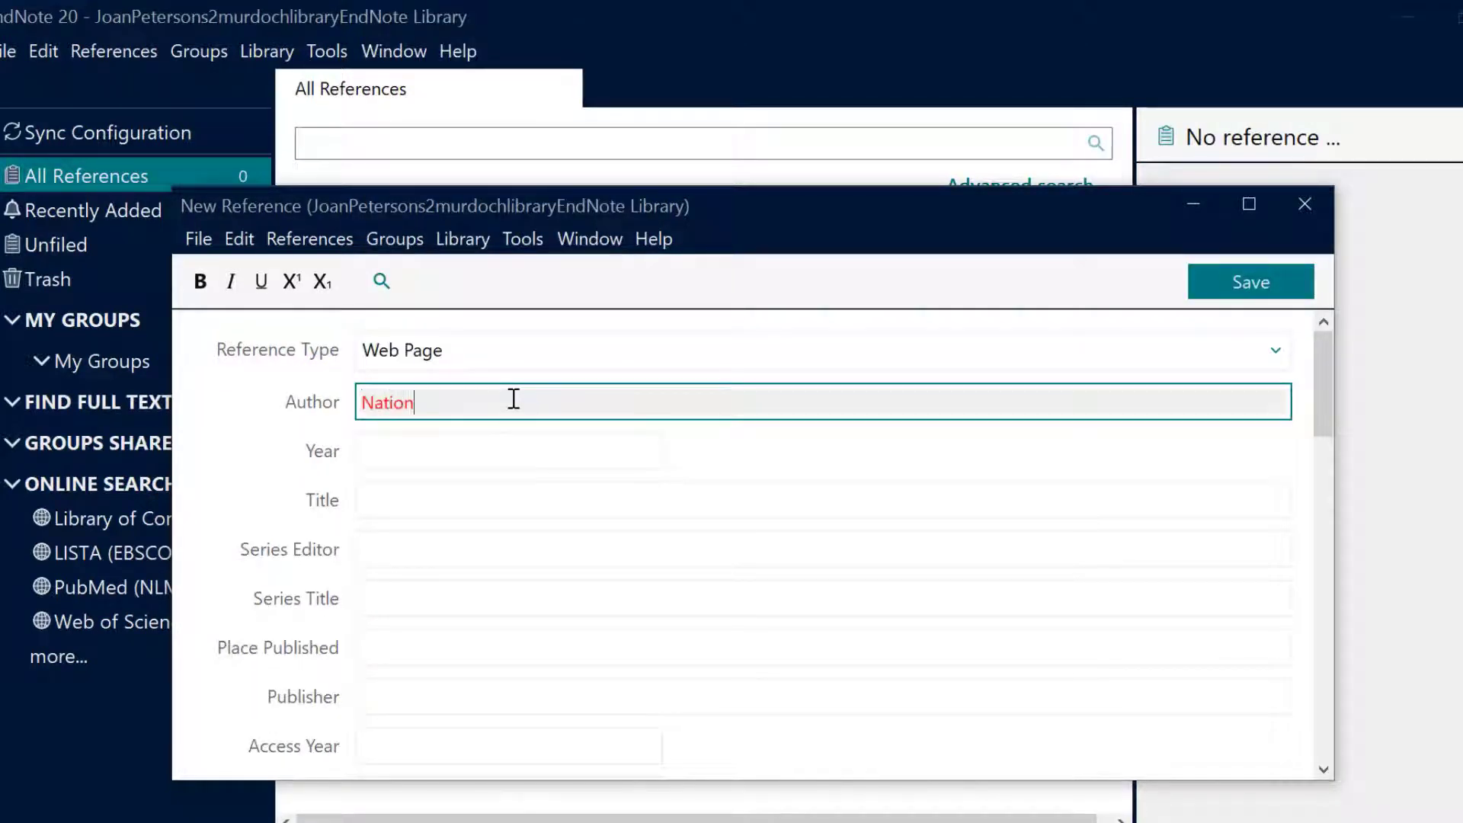
{"action": "type", "text": "al Geographic Society,"}
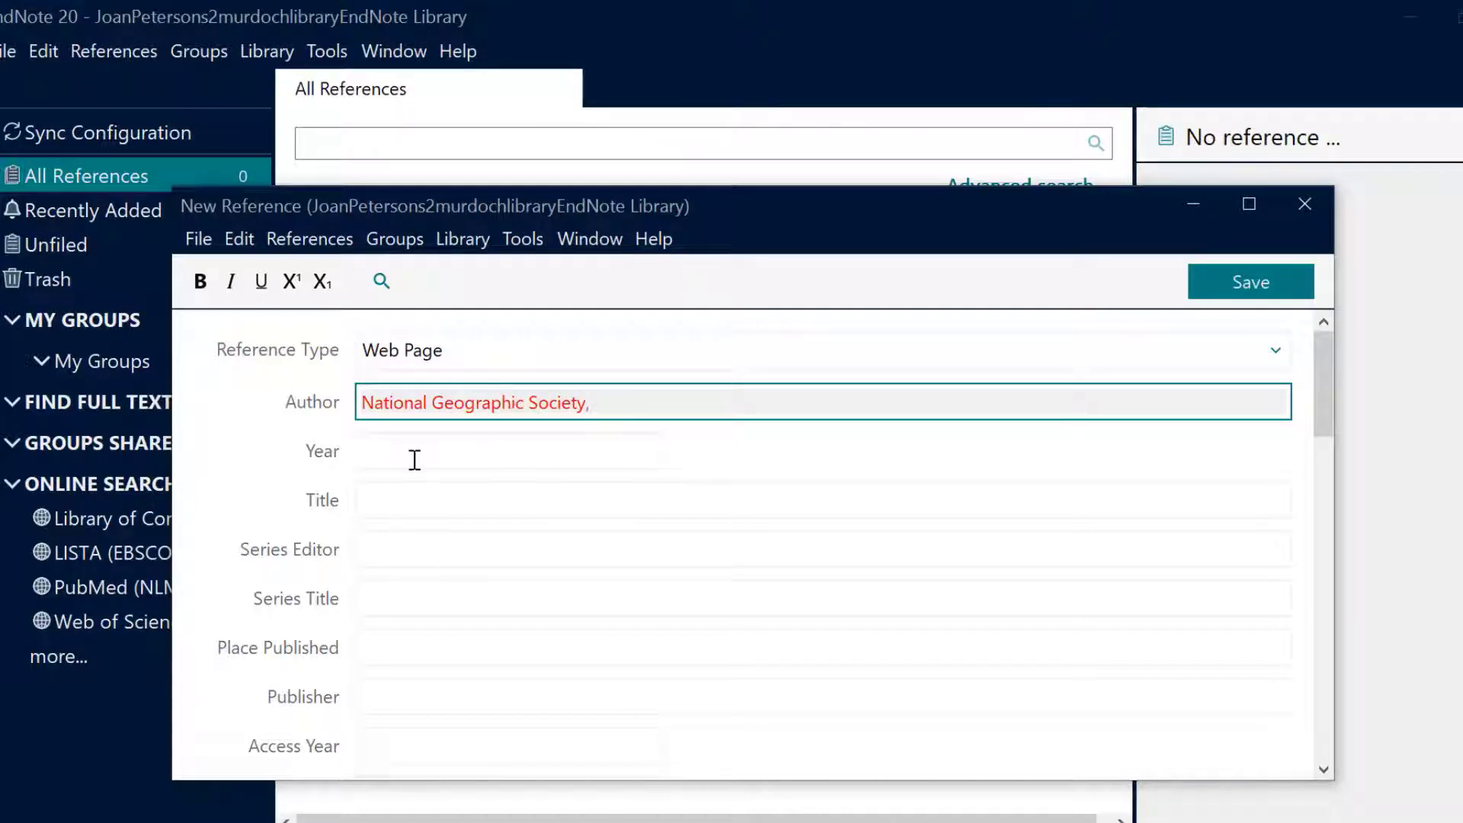
{"action": "left_click", "coordinate": [414, 457]}
{"action": "type", "text": "2013"}
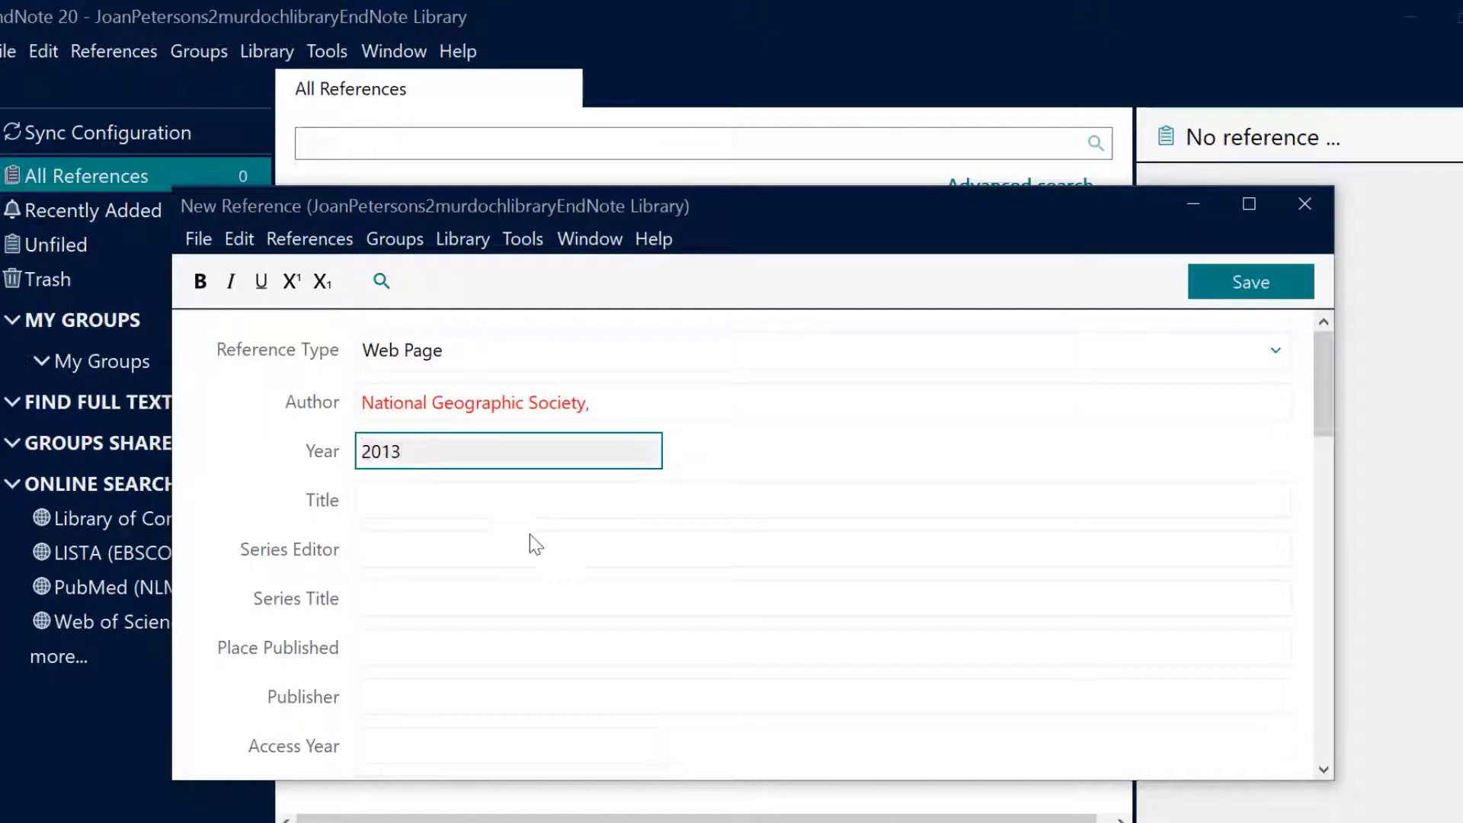
{"action": "left_click", "coordinate": [396, 506]}
{"action": "type", "text": "The ocean"}
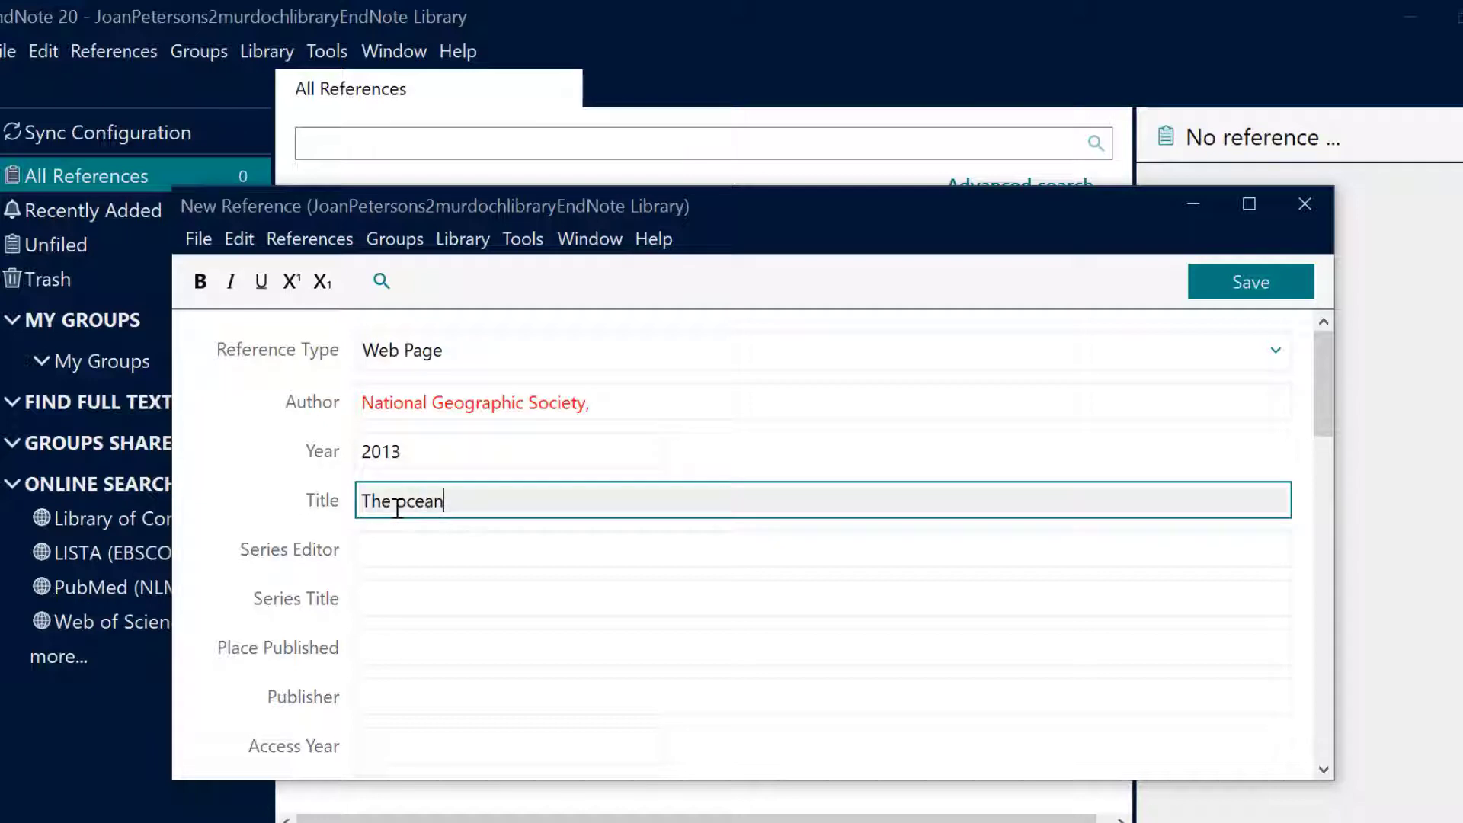
{"action": "scroll", "coordinate": [452, 625], "scroll_direction": "down", "scroll_amount": 3}
{"action": "scroll", "coordinate": [454, 627], "scroll_direction": "down", "scroll_amount": 9}
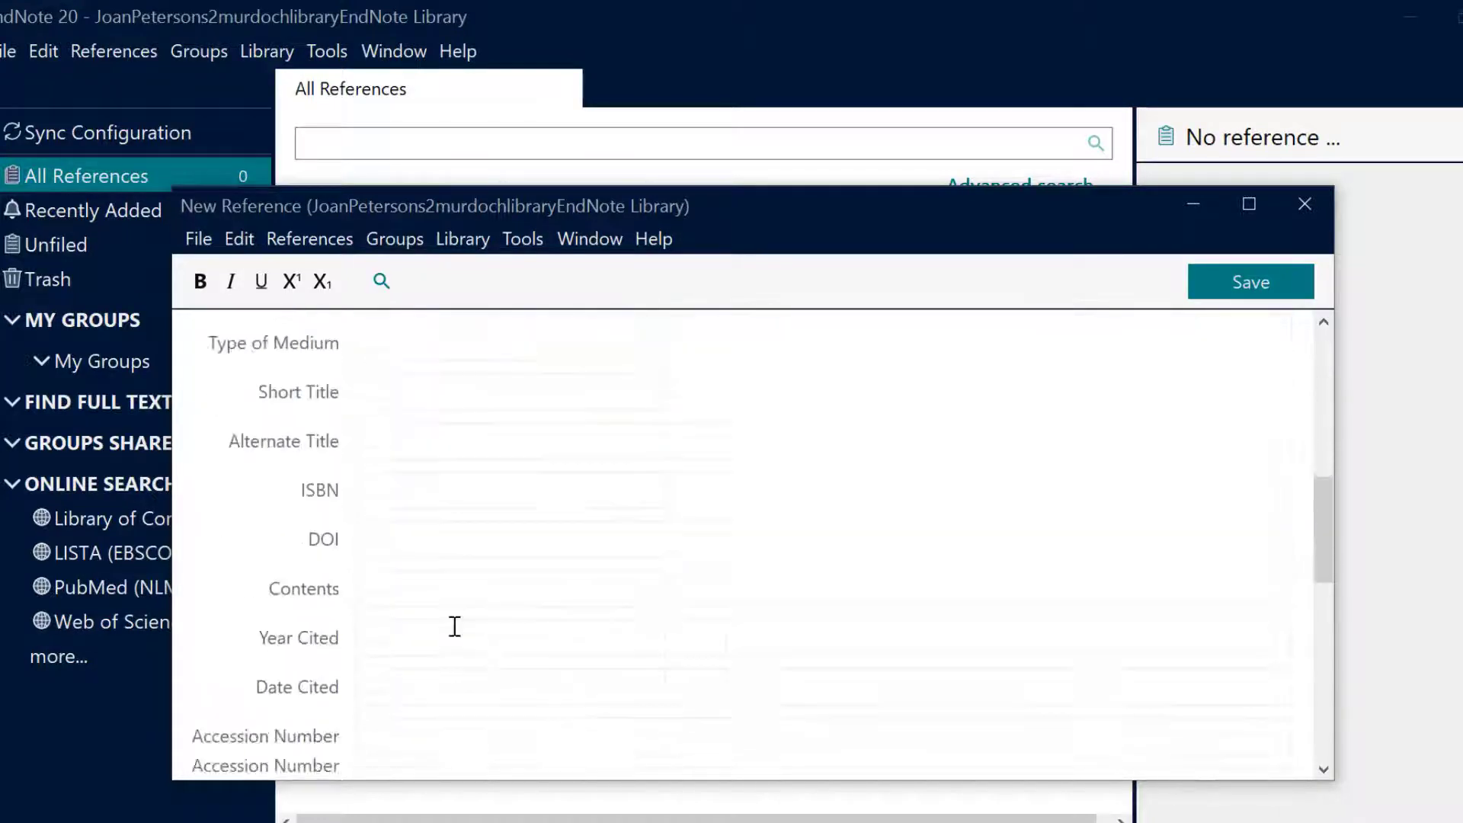
{"action": "left_click", "coordinate": [449, 607]}
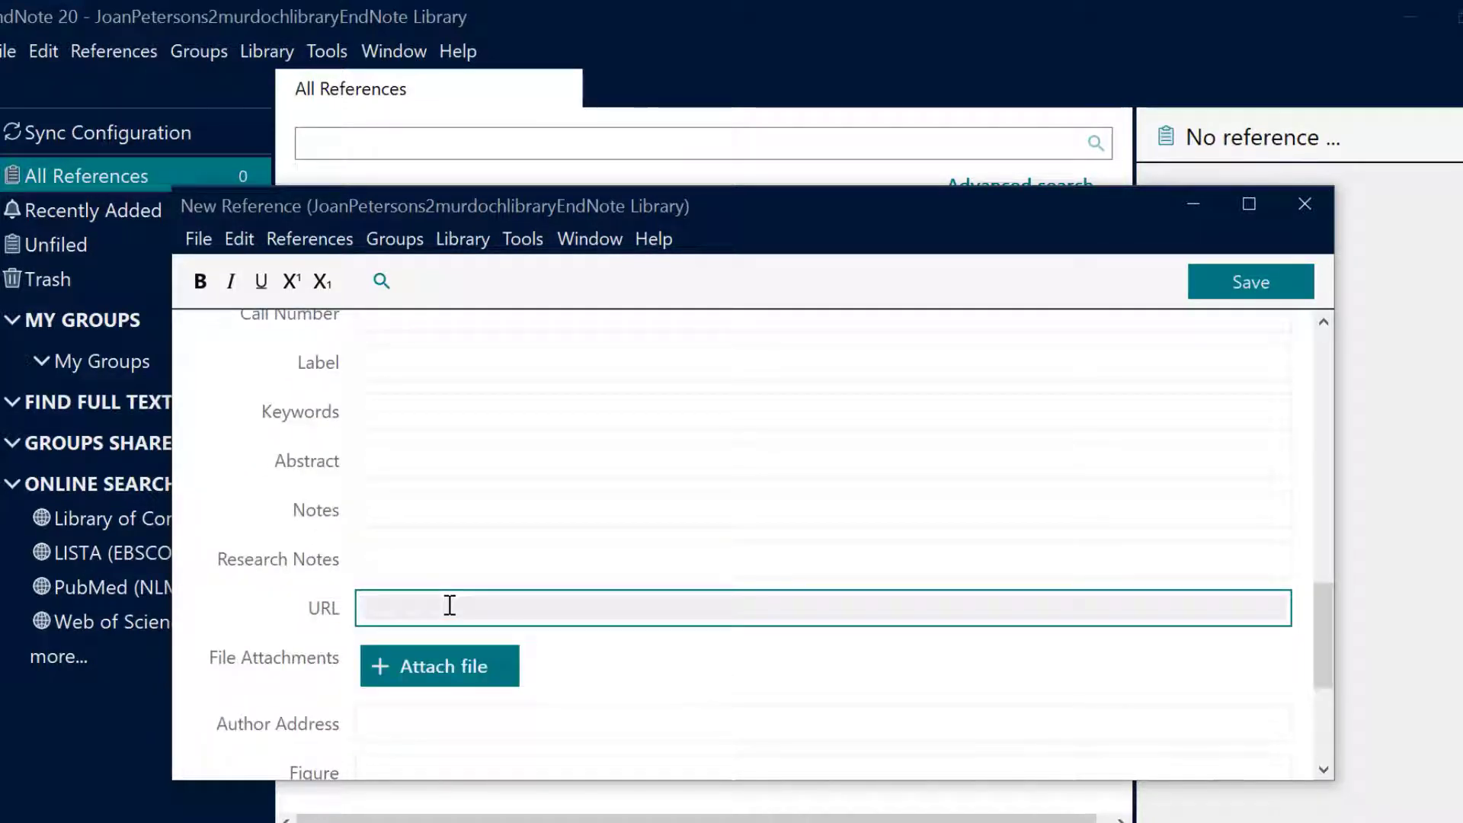
{"action": "type", "text": "http://ocean.nationial"}
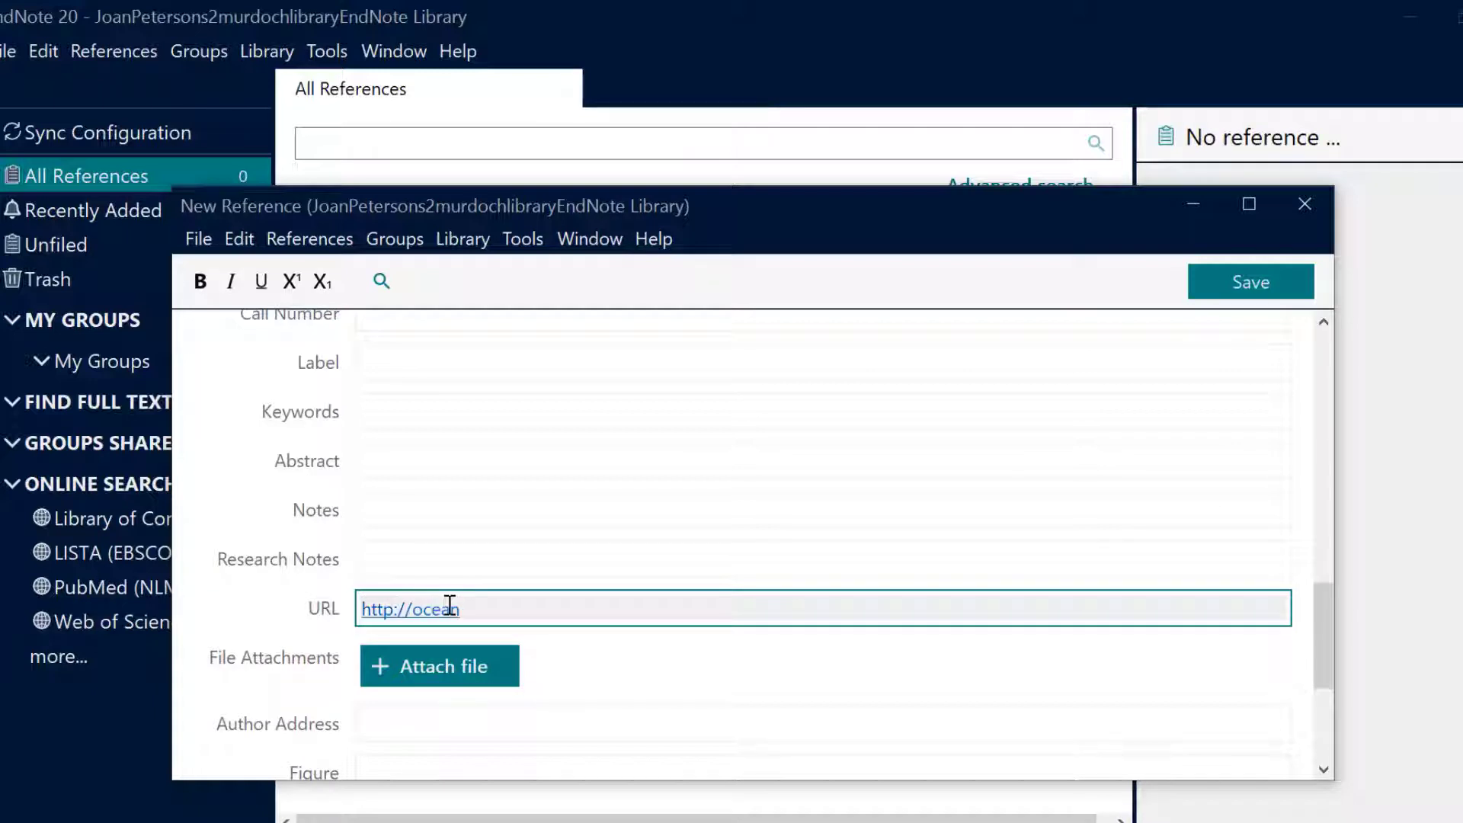
{"action": "key", "text": "BackSpace"}
{"action": "key", "text": "BackSpace"}
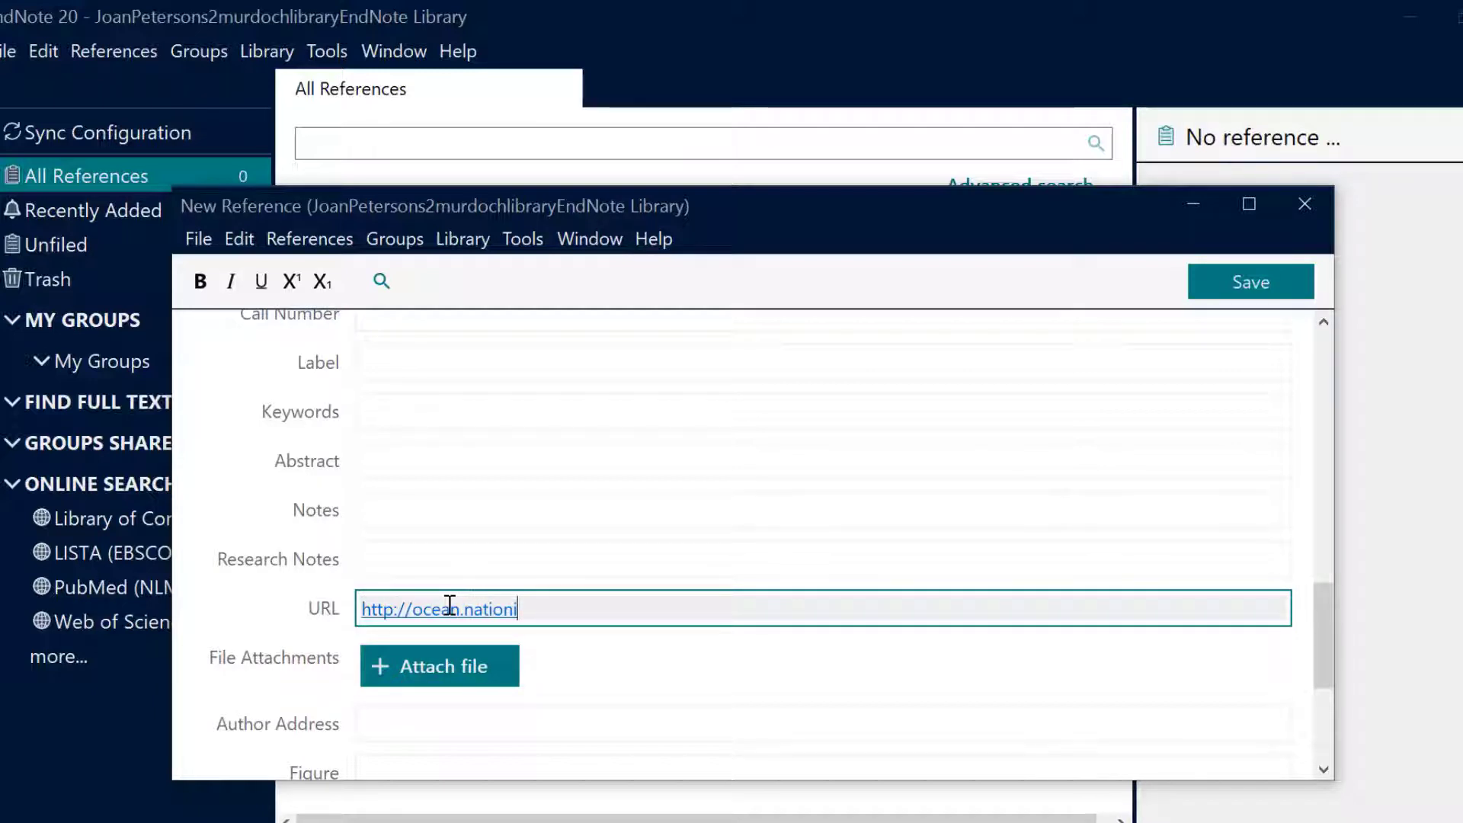
{"action": "type", "text": "al"}
{"action": "key", "text": "BackSpace"}
{"action": "key", "text": "BackSpace"}
{"action": "key", "text": "BackSpace"}
{"action": "type", "text": "alge"}
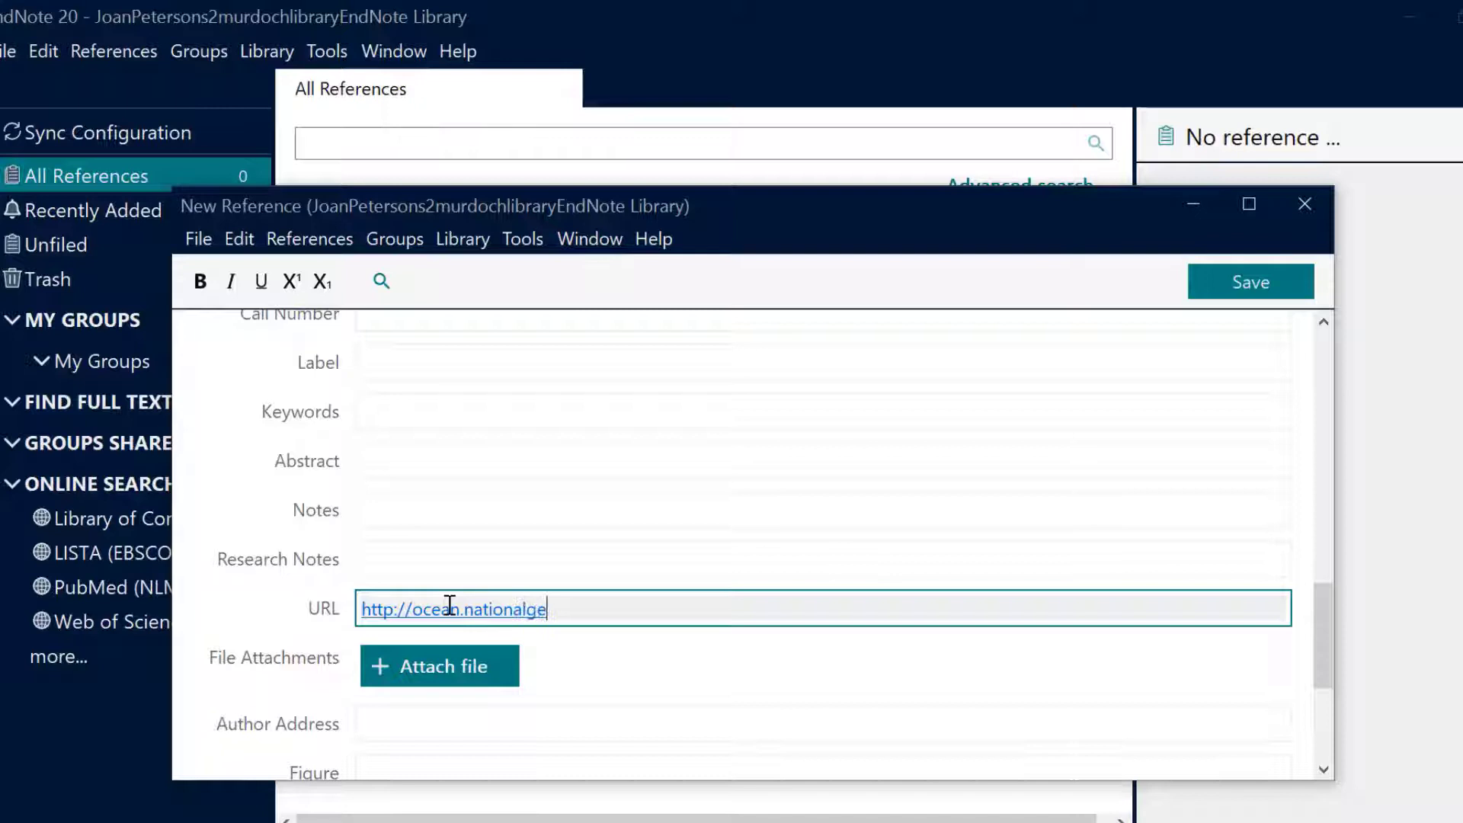
{"action": "type", "text": "ographic.com/c"}
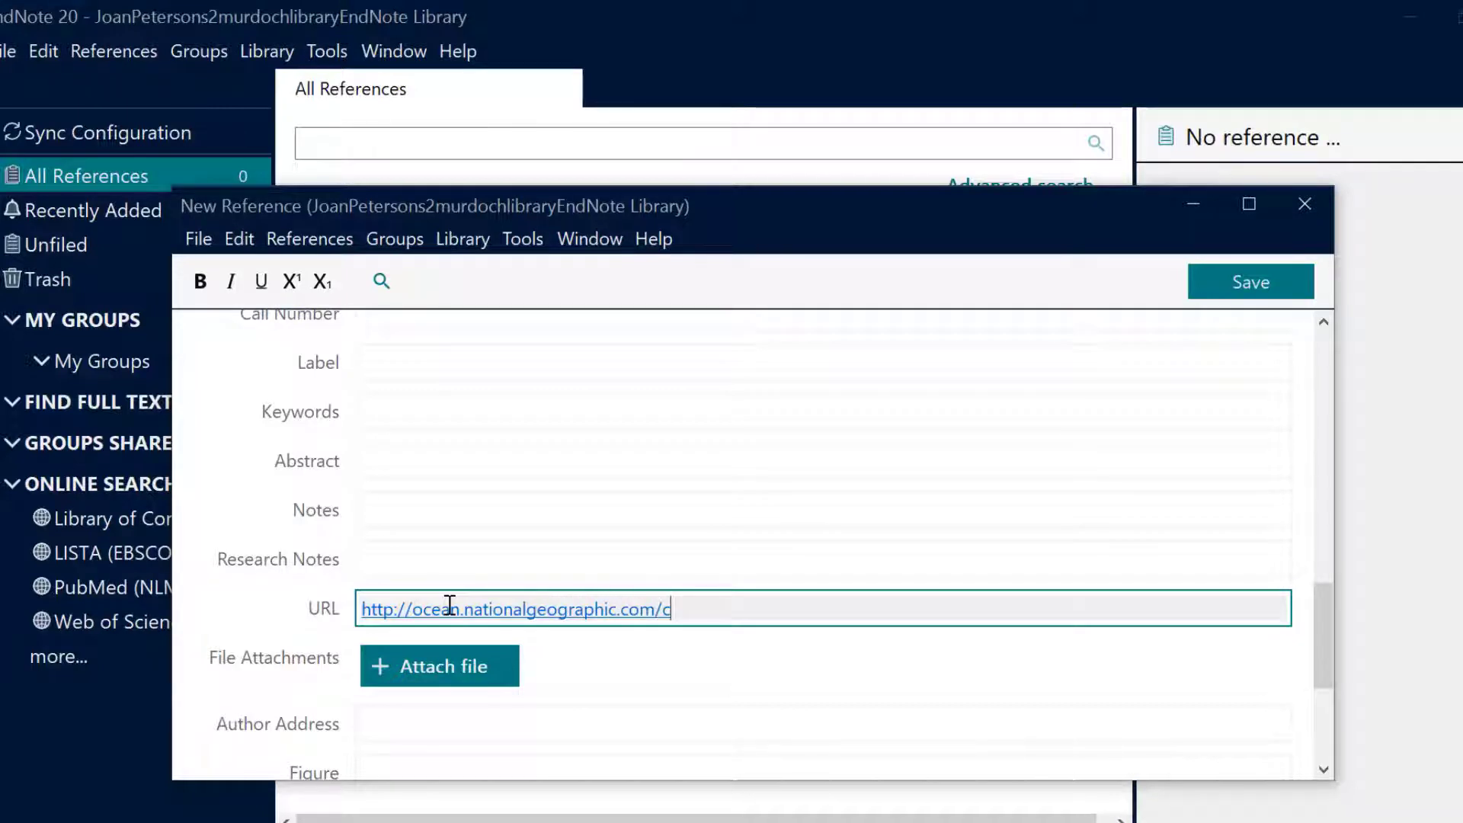
{"action": "key", "text": "BackSpace"}
{"action": "type", "text": "ocean/"}
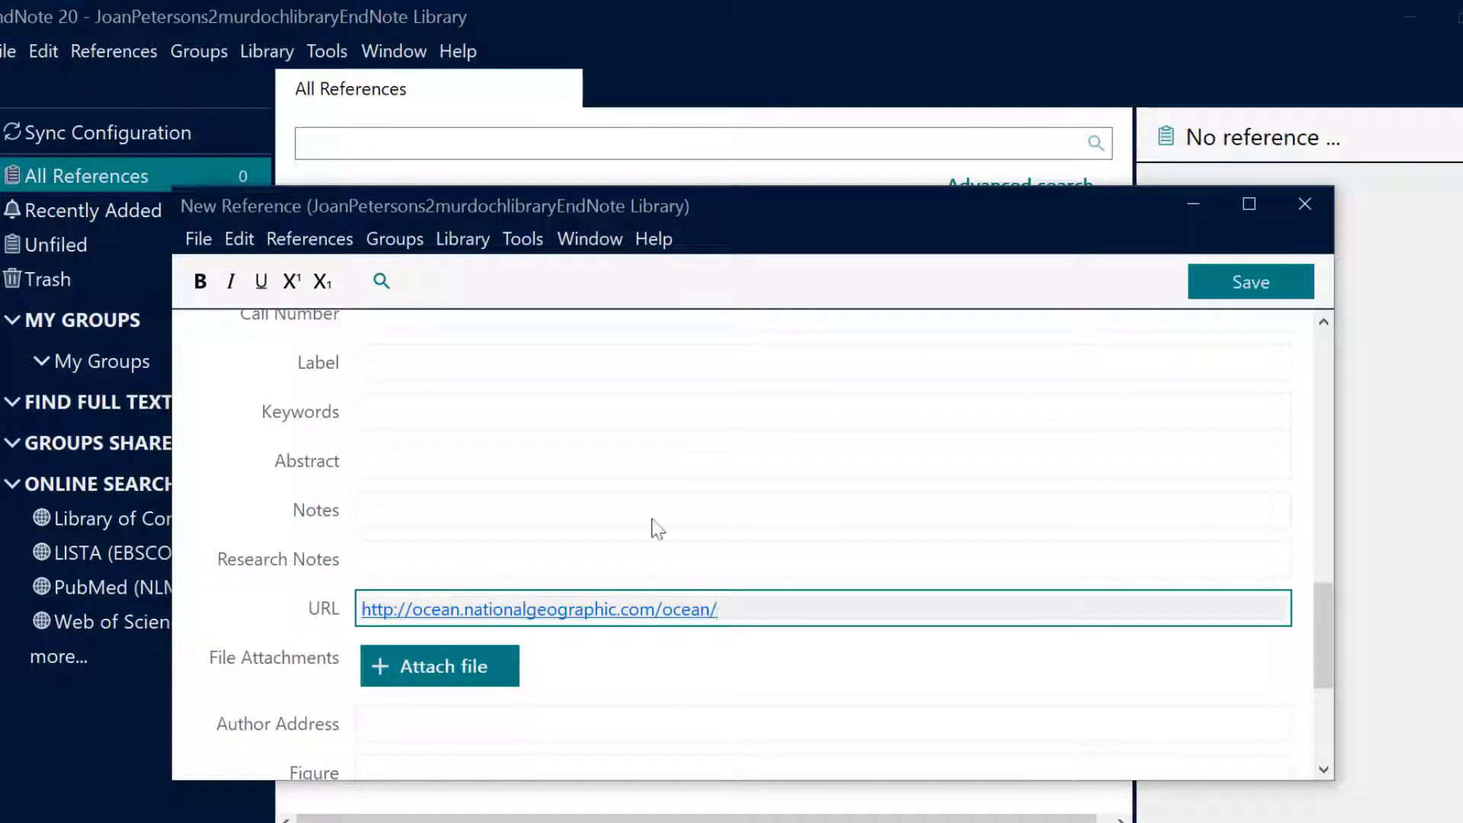
{"action": "left_click", "coordinate": [1254, 284]}
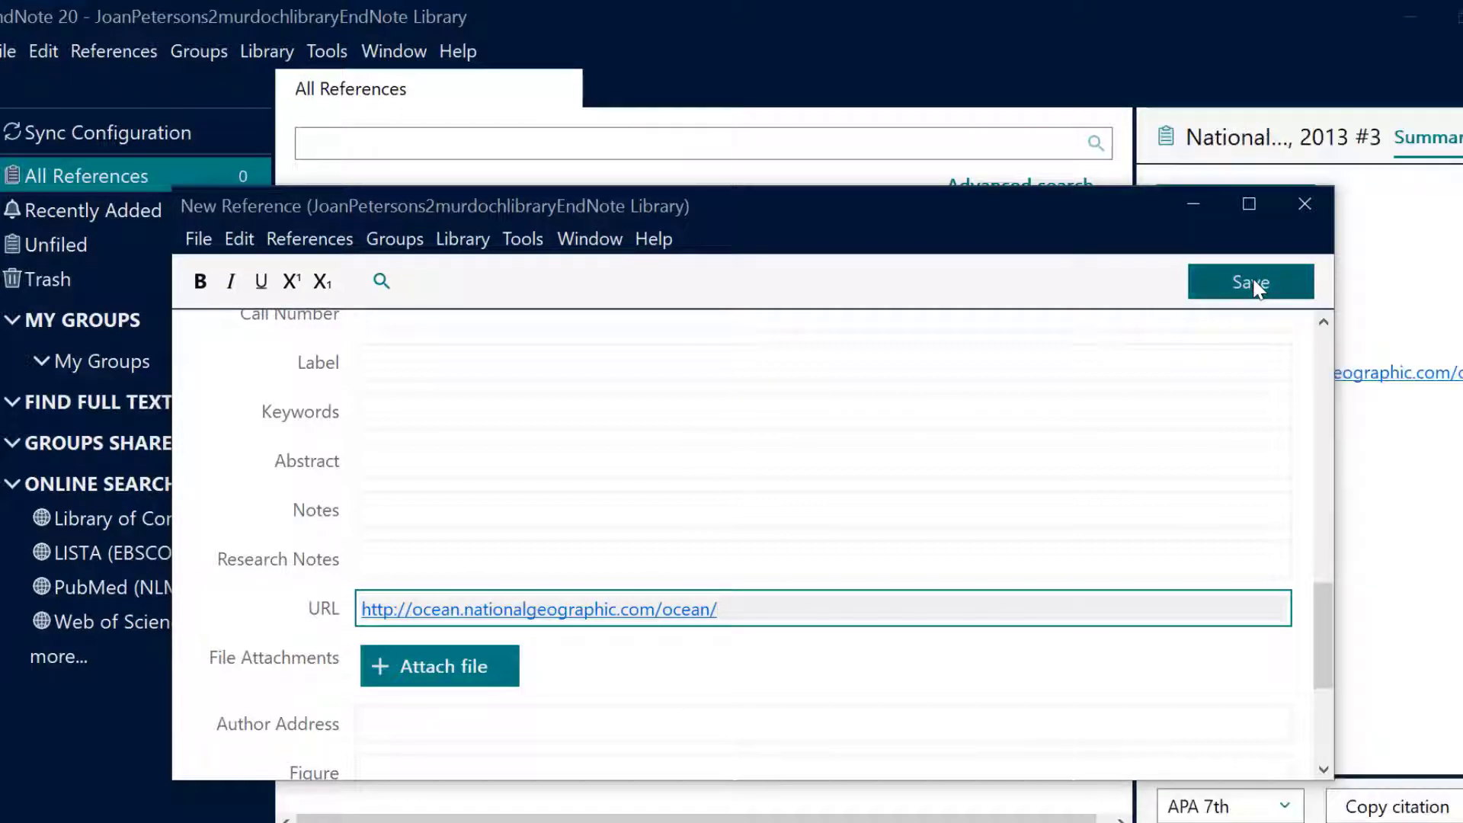
- Close the reference form, enlarge the citation preview, and keep APA 7th as the output style
{"action": "left_click", "coordinate": [1305, 204]}
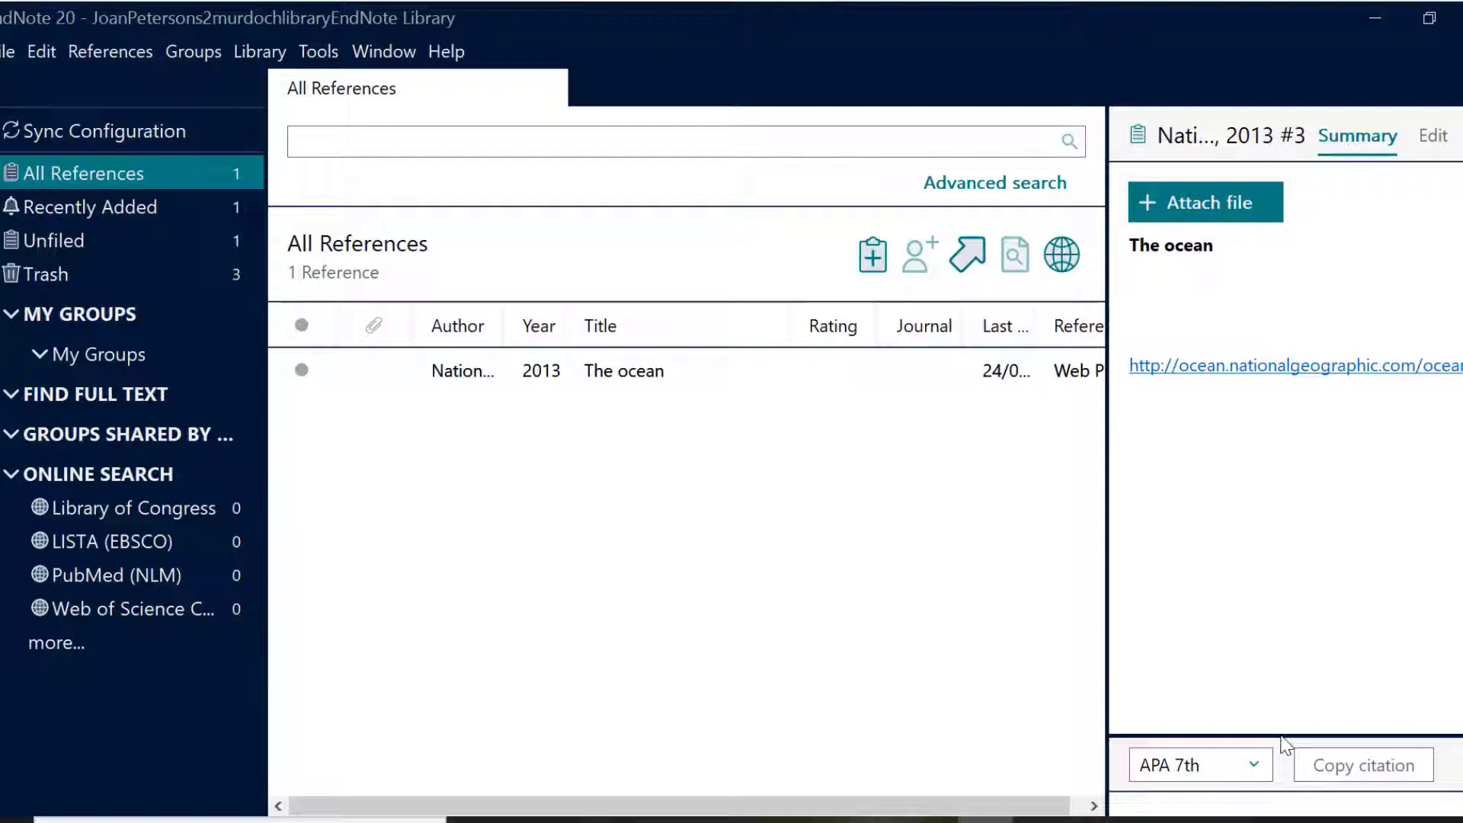
{"action": "left_click_drag", "start_coordinate": [1282, 736], "coordinate": [1267, 608]}
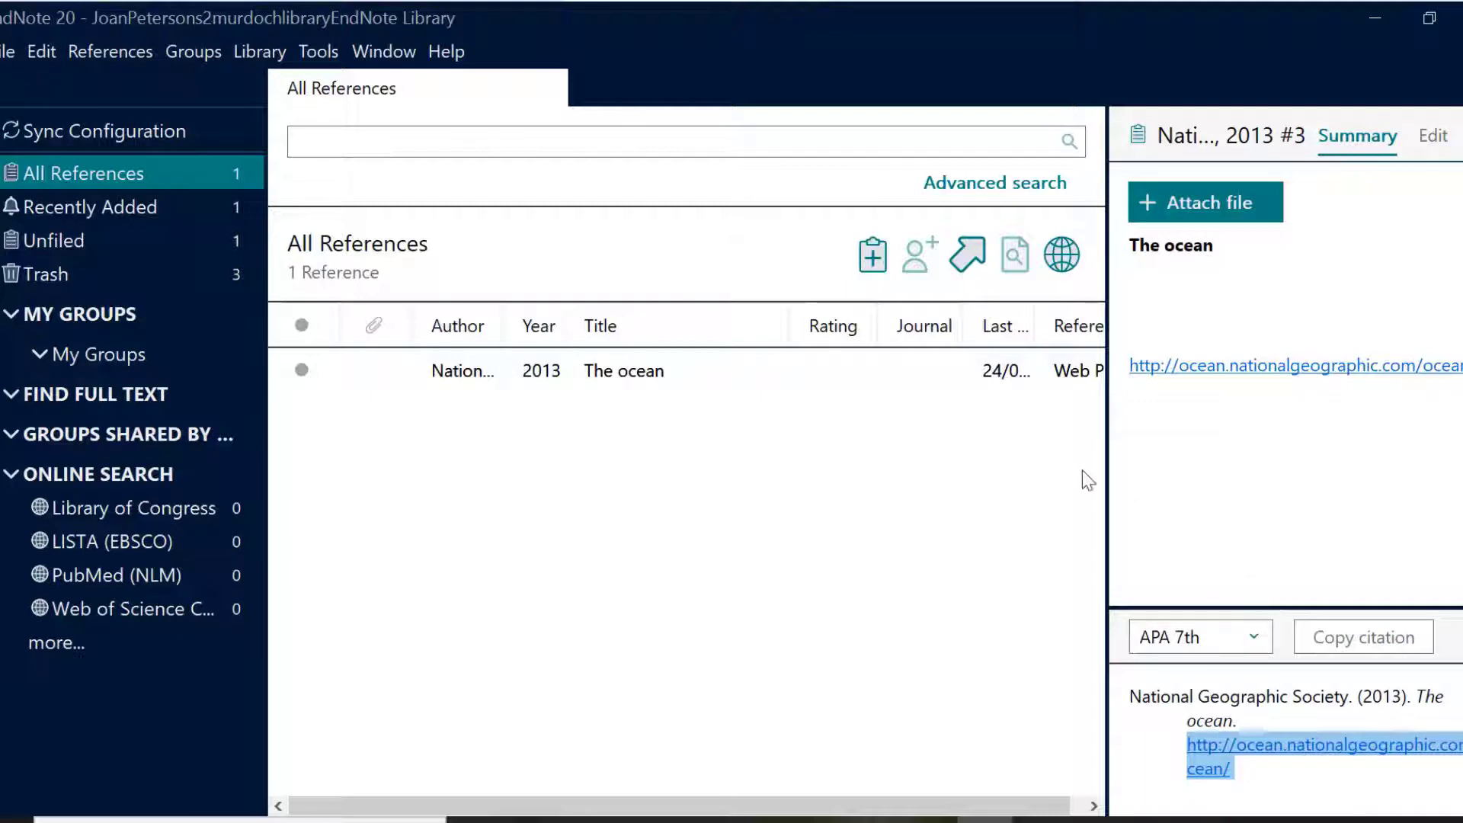
{"action": "left_click", "coordinate": [319, 53]}
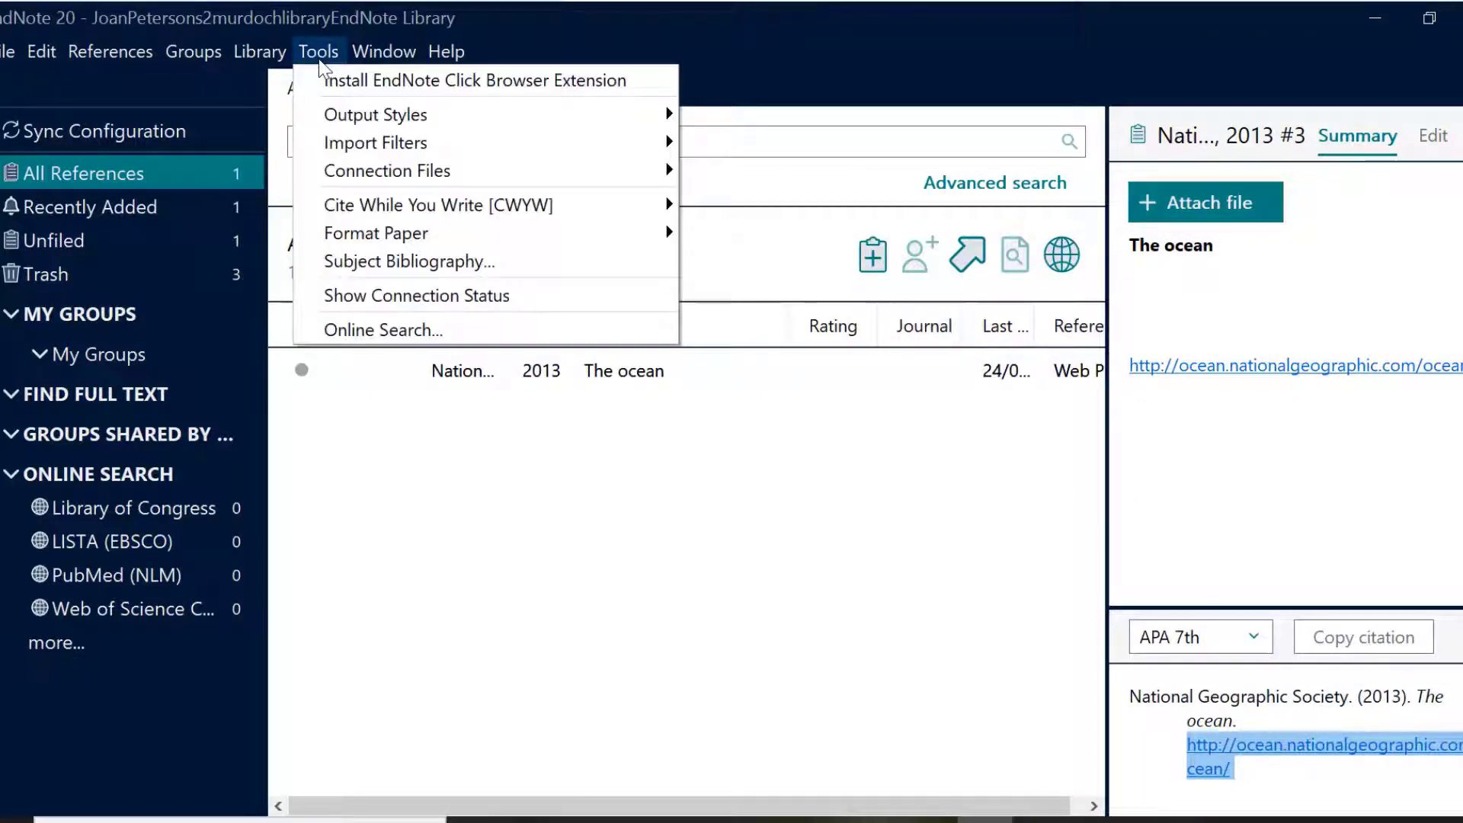
{"action": "mouse_move", "coordinate": [364, 114]}
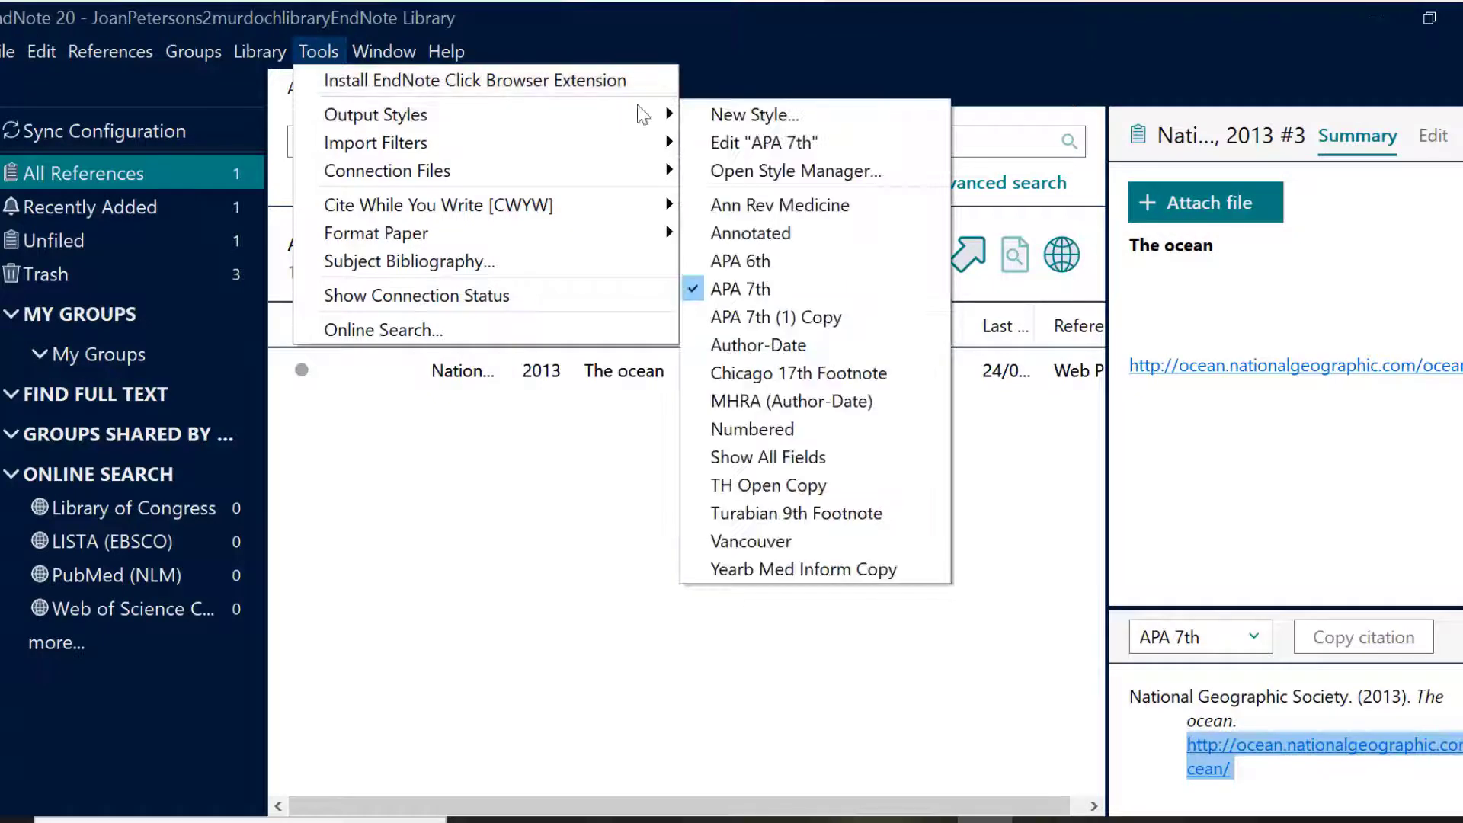
{"action": "left_click", "coordinate": [771, 293]}
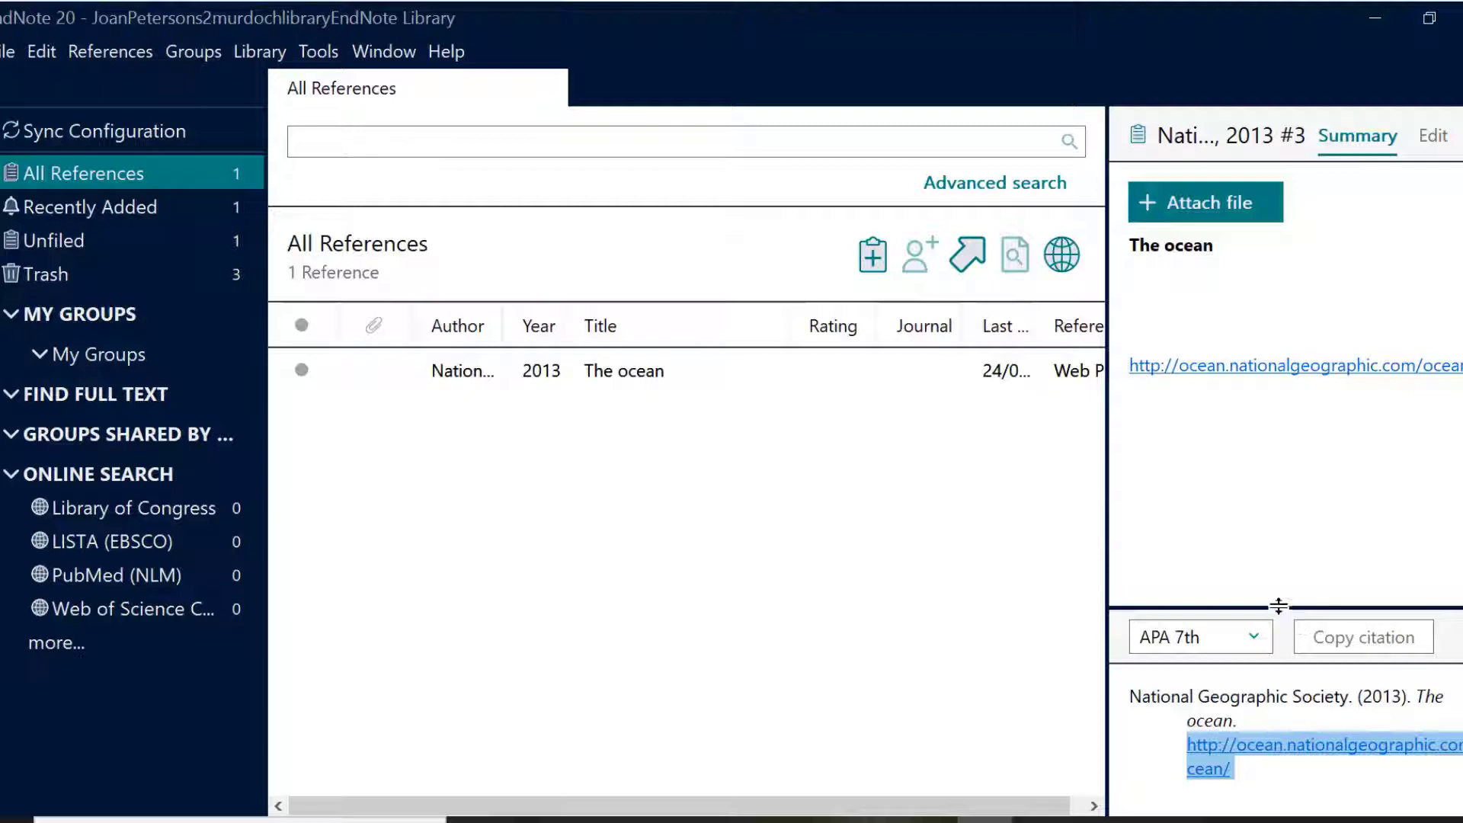
{"action": "left_click_drag", "start_coordinate": [1277, 605], "coordinate": [1278, 594]}
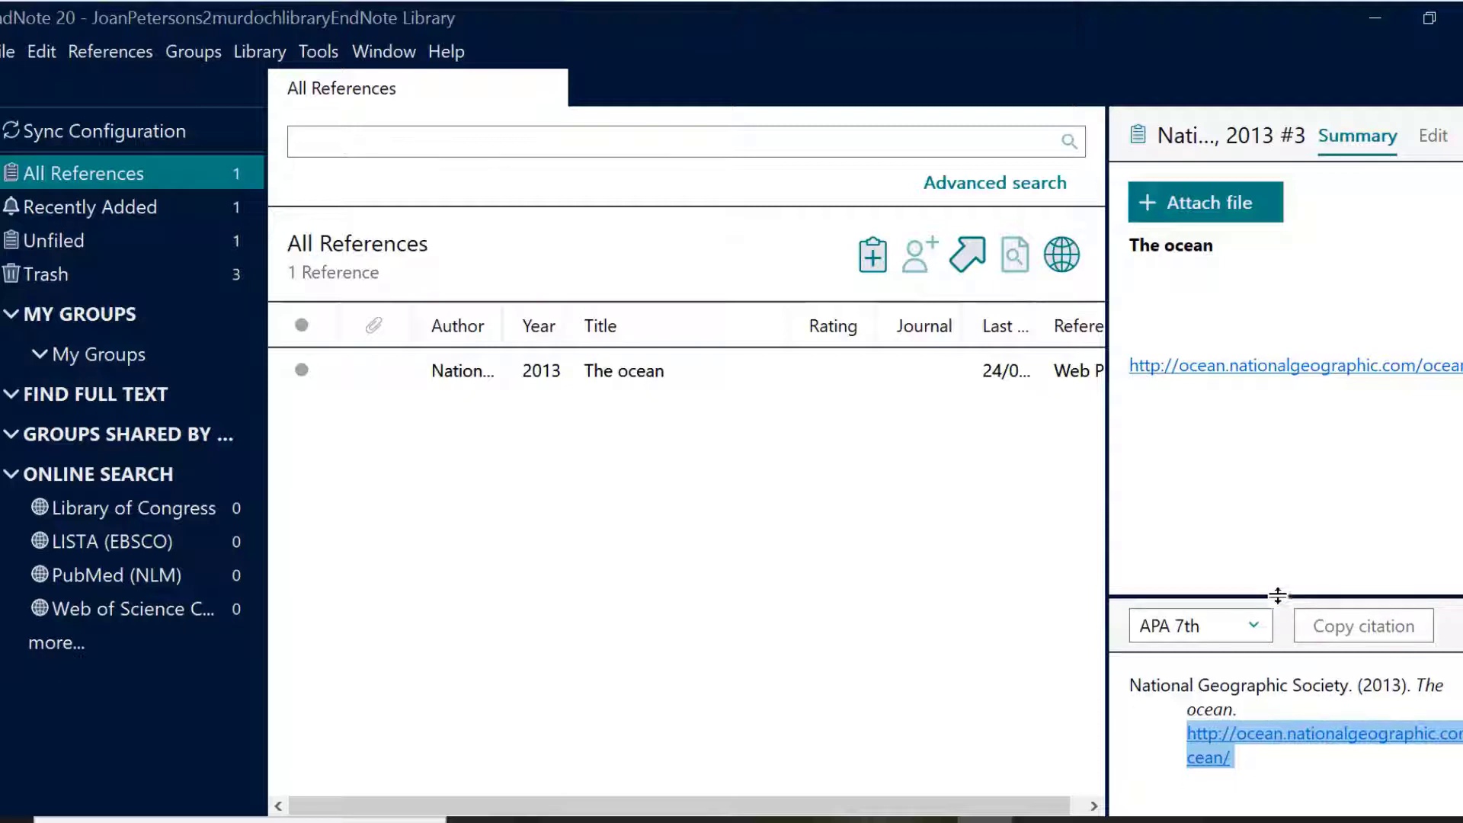
{"action": "left_click", "coordinate": [1365, 678]}
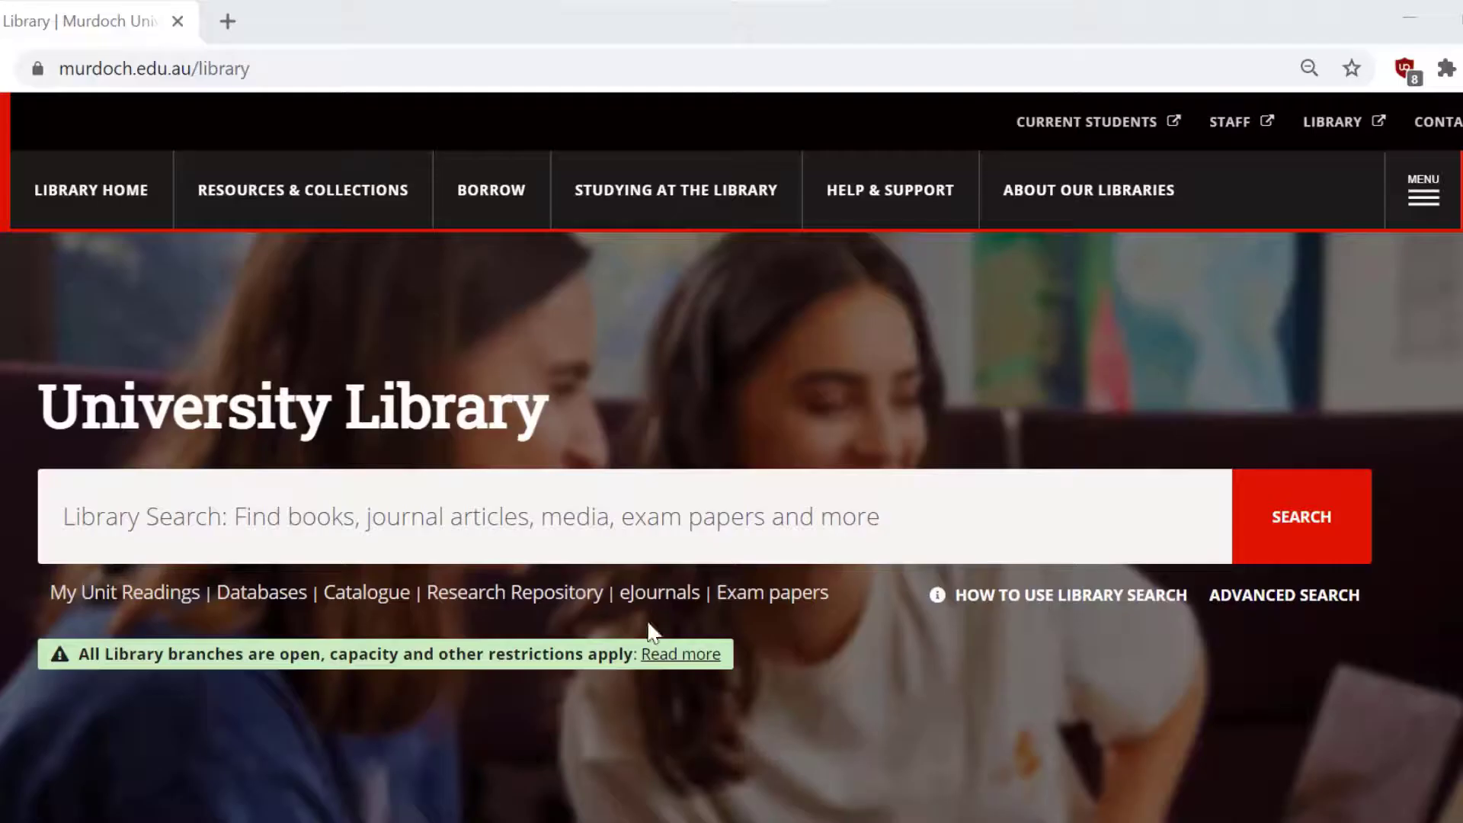
- Search Library Search for 'marine mammals' and filter results to Journal Article
{"action": "left_click", "coordinate": [457, 516]}
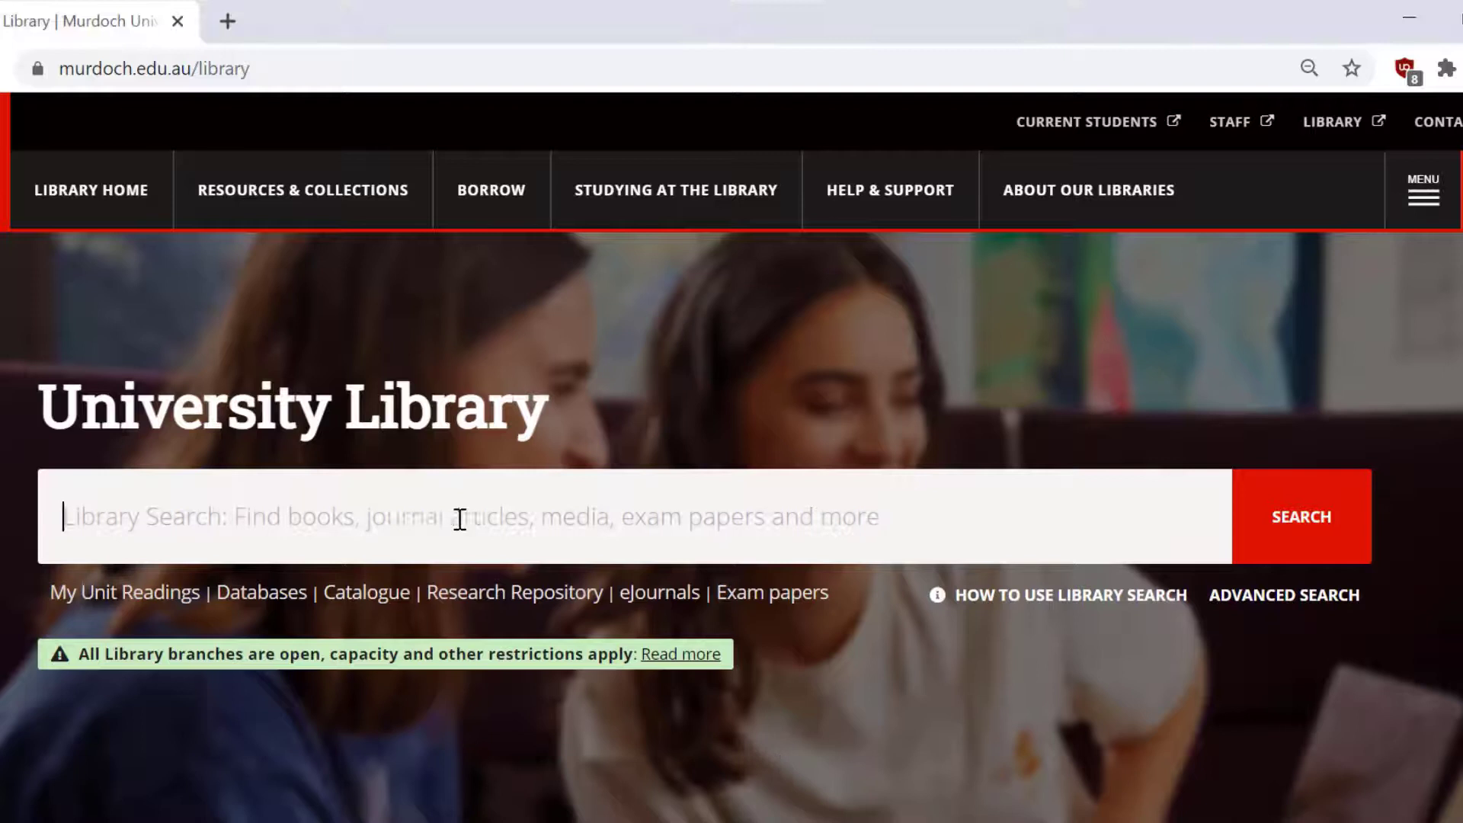
{"action": "type", "text": "marine mammals"}
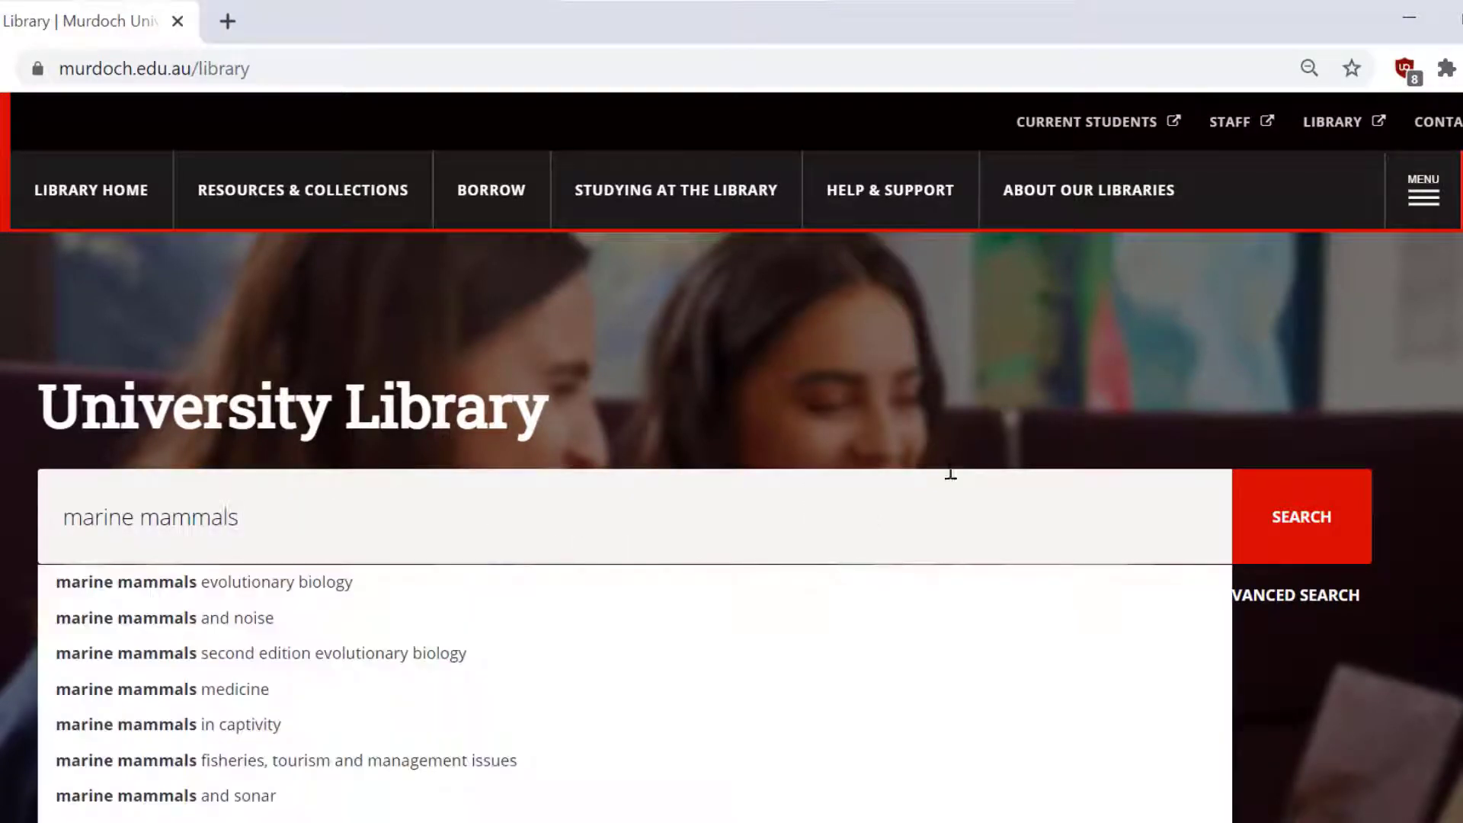
{"action": "left_click", "coordinate": [1295, 518]}
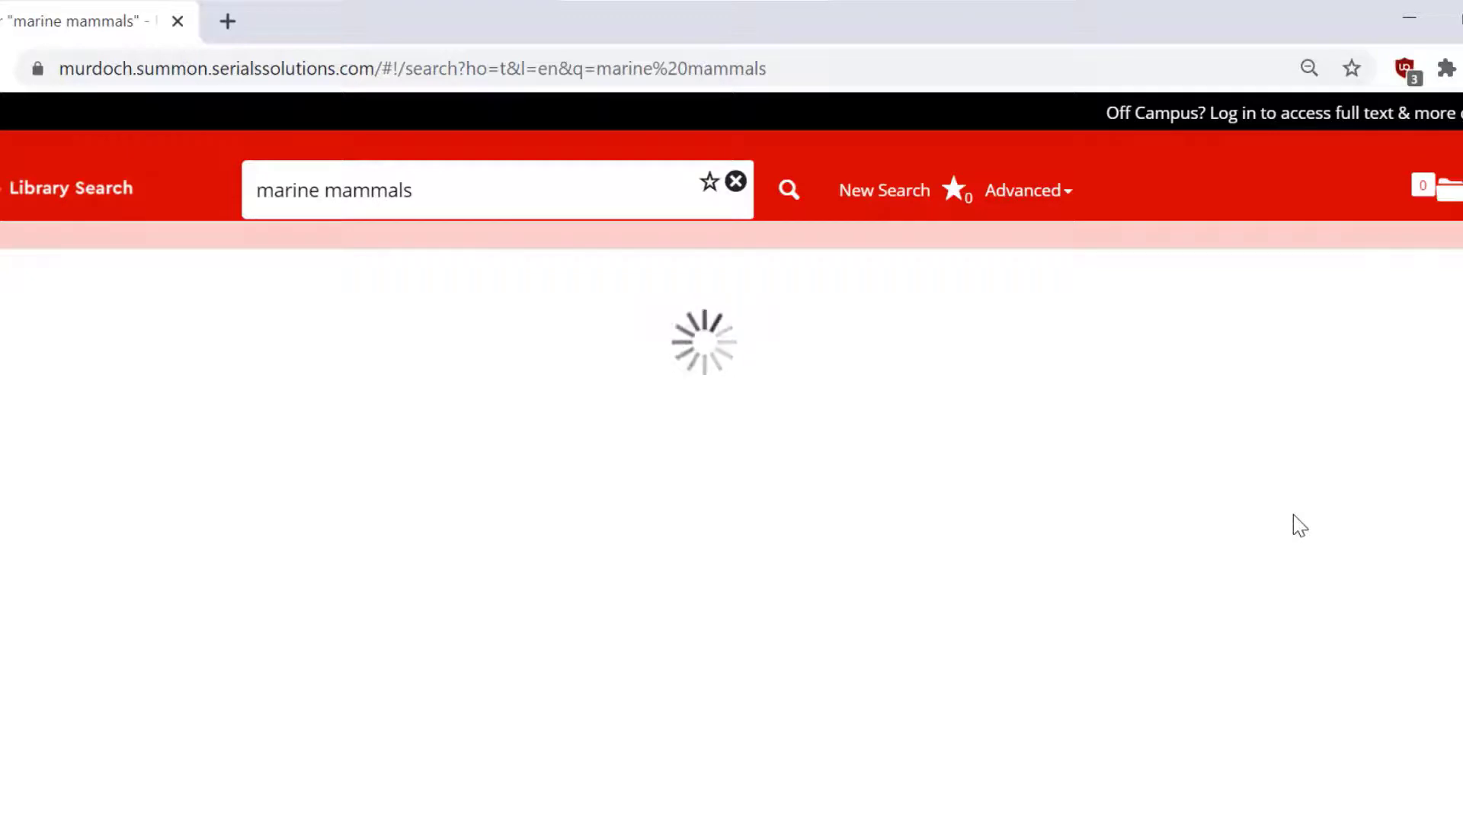
{"action": "scroll", "coordinate": [1040, 511], "scroll_direction": "down", "scroll_amount": 10}
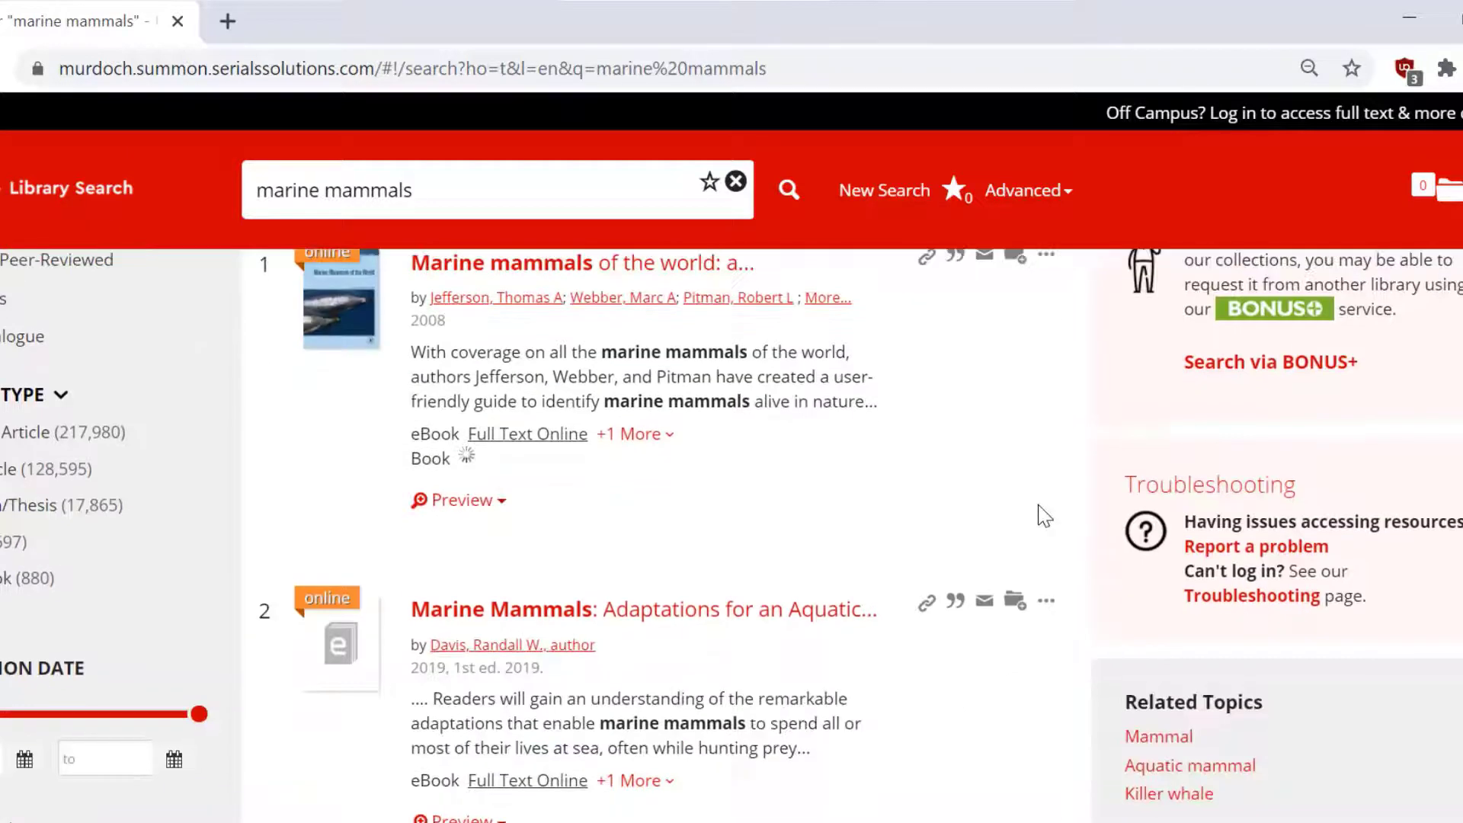
{"action": "scroll", "coordinate": [1044, 516], "scroll_direction": "up", "scroll_amount": 10}
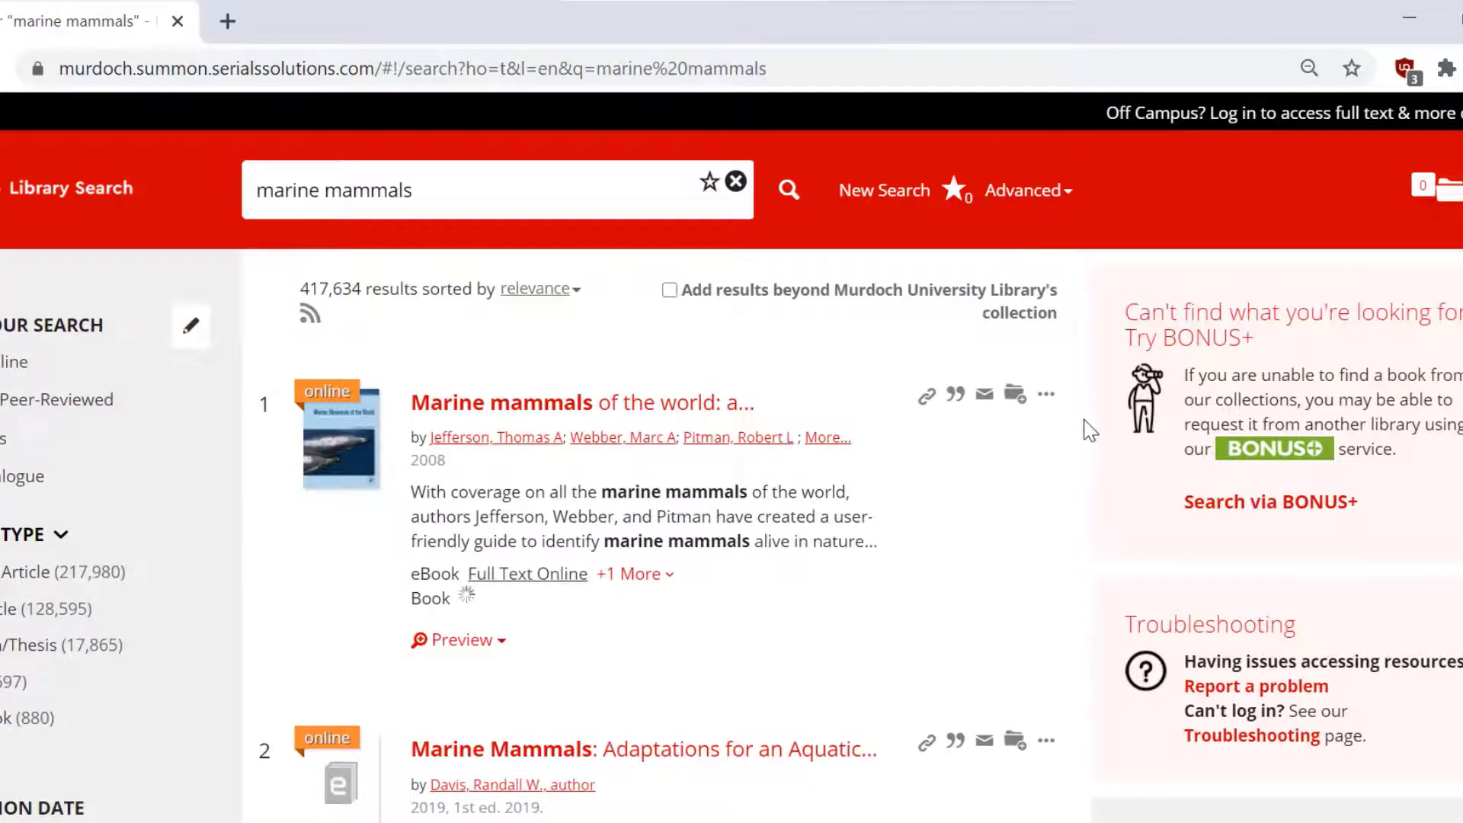
{"action": "left_click", "coordinate": [53, 608]}
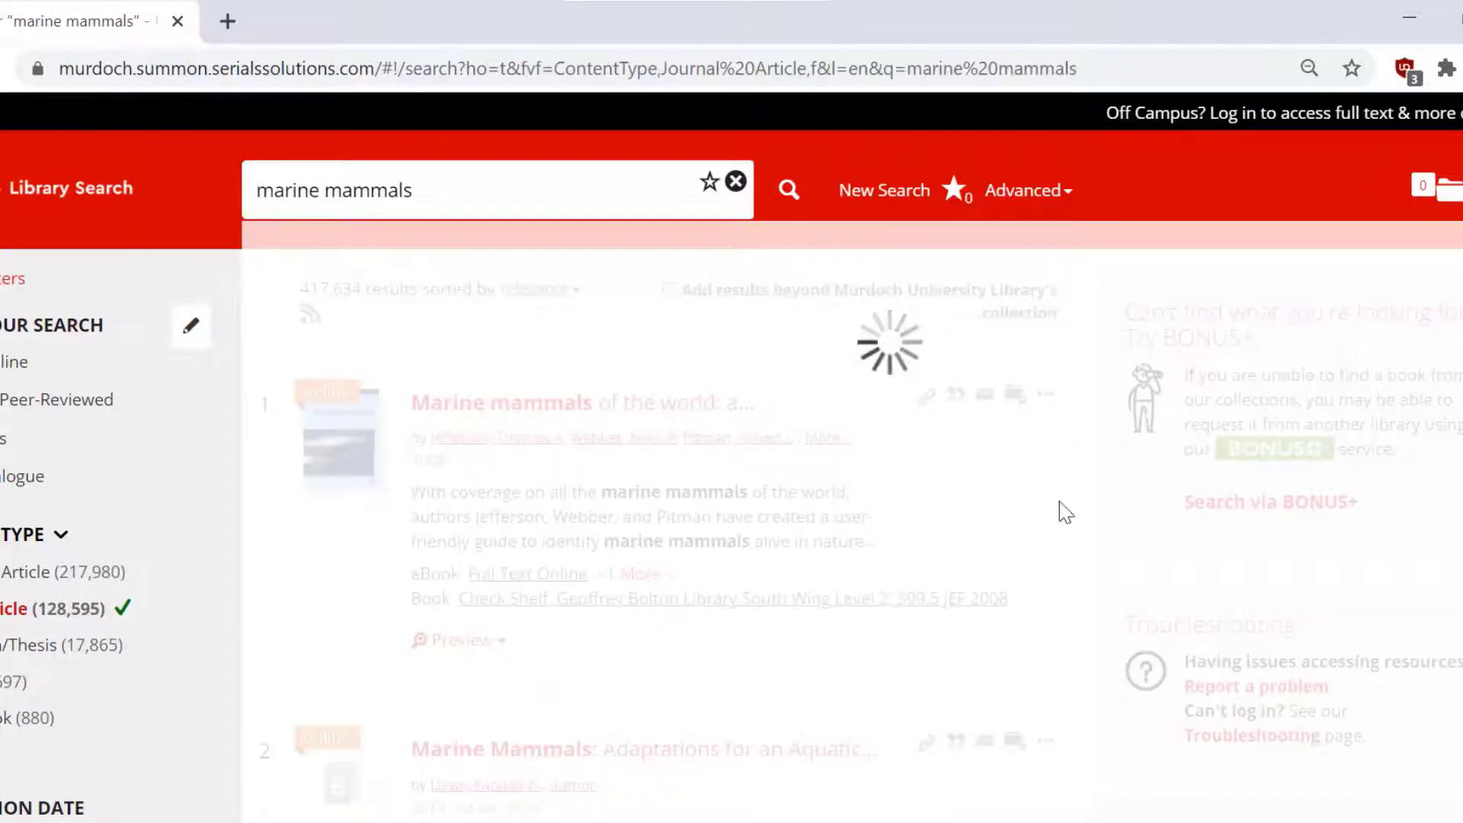
- Save the first three journal article results to Saved Items
{"action": "left_click", "coordinate": [1045, 395]}
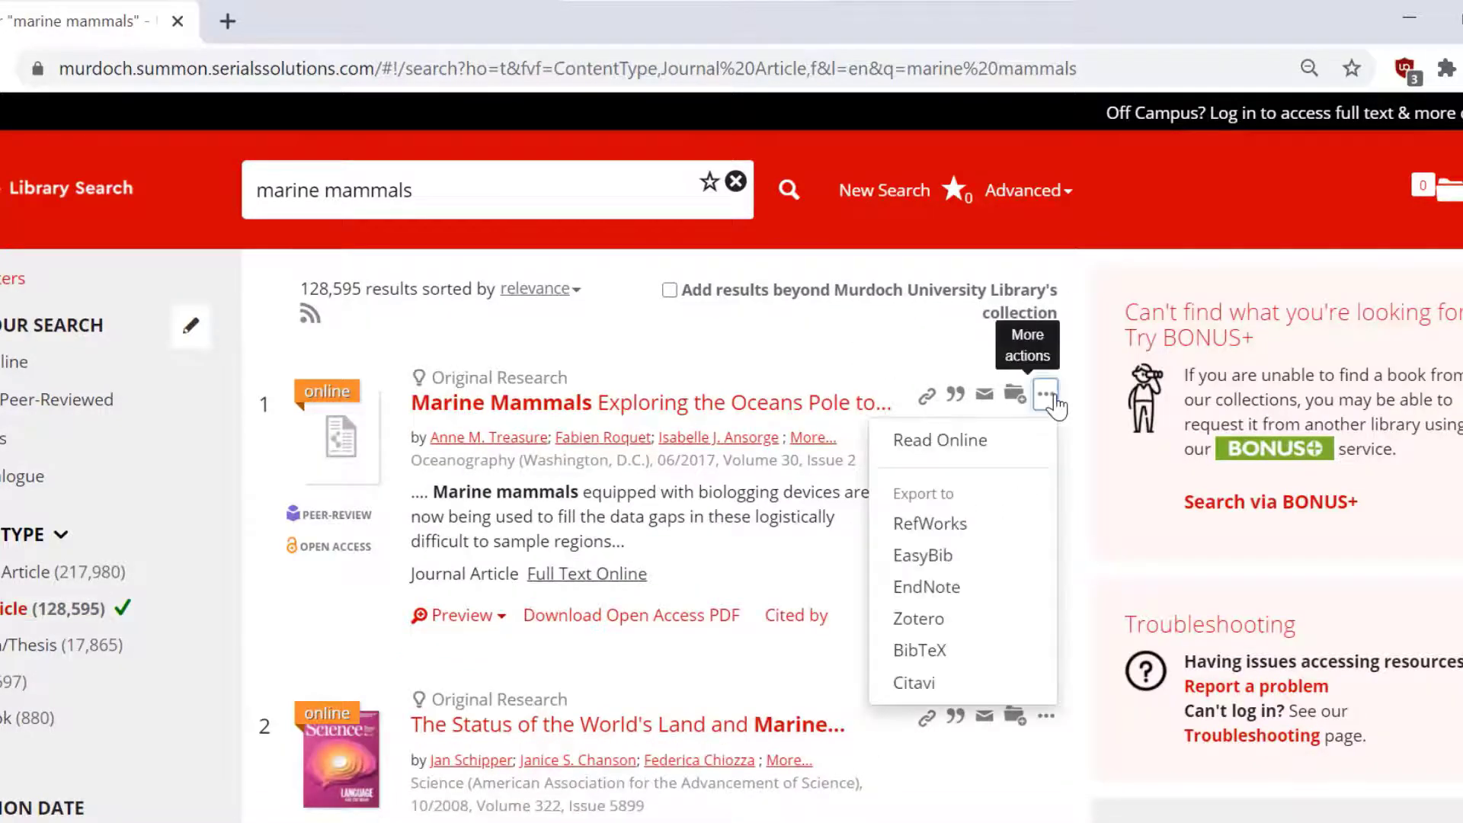
{"action": "left_click", "coordinate": [1075, 585]}
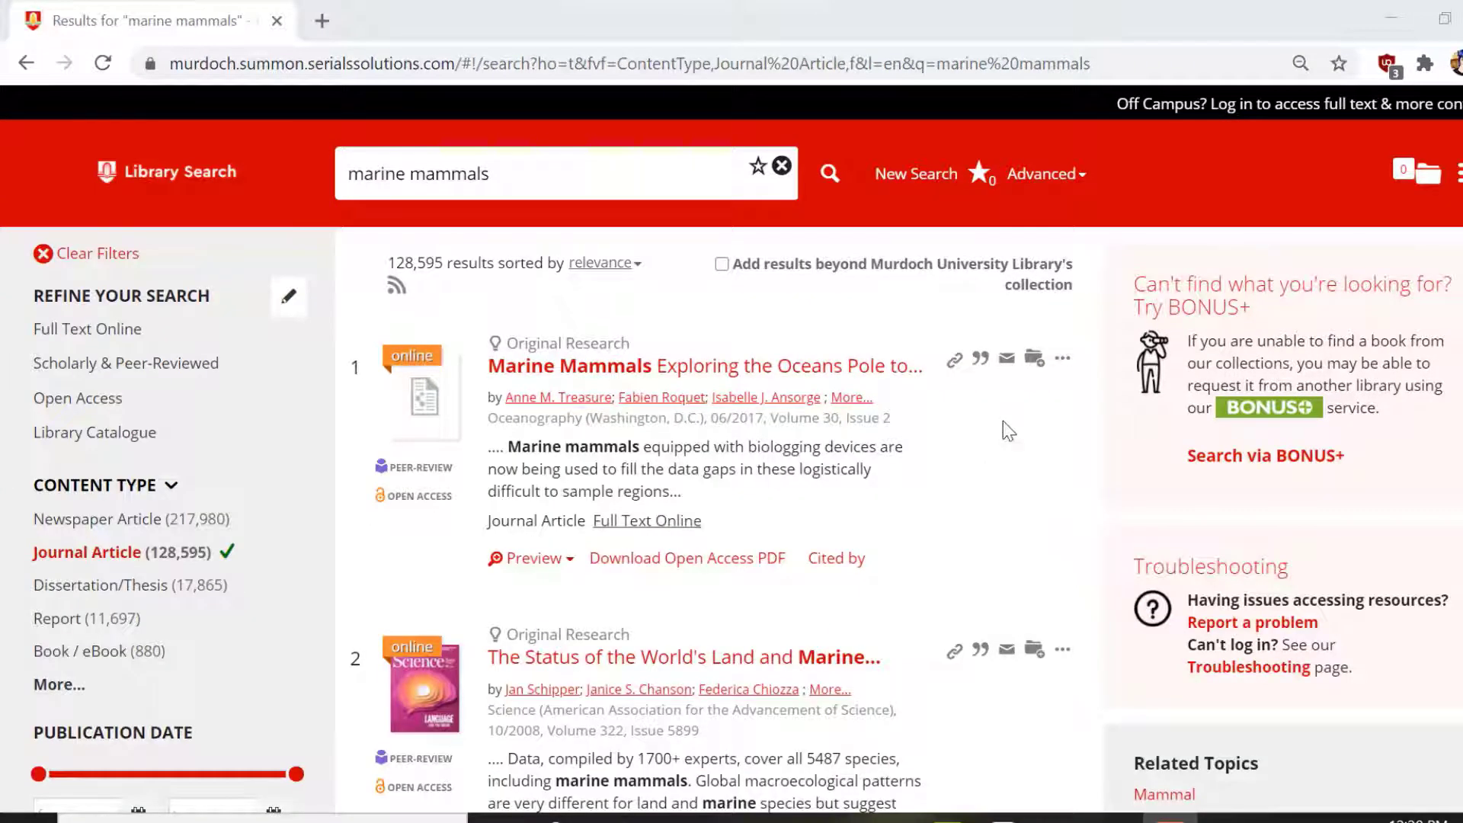
{"action": "left_click", "coordinate": [1034, 359]}
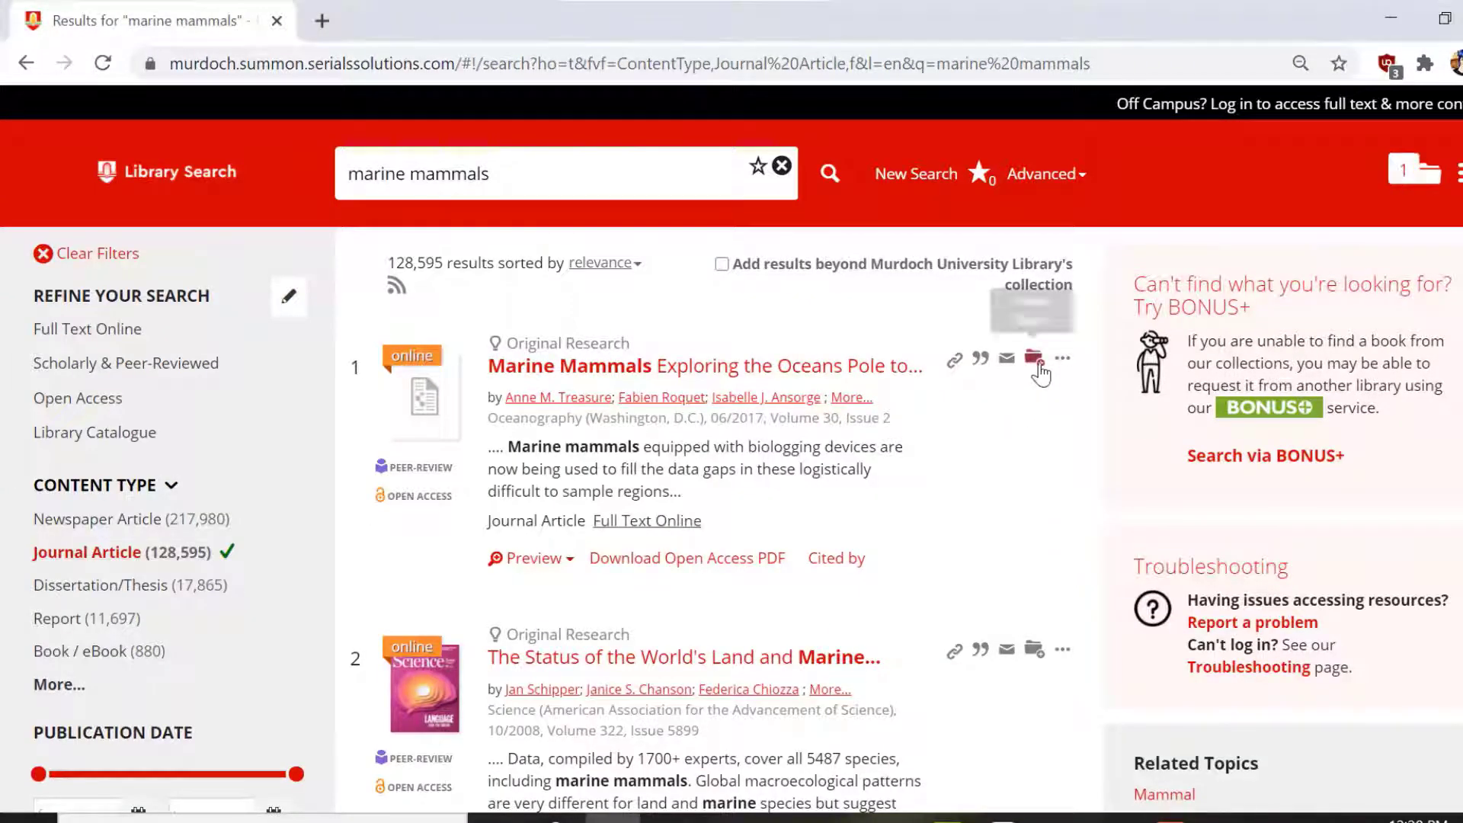
{"action": "left_click", "coordinate": [1033, 649]}
{"action": "scroll", "coordinate": [1037, 644], "scroll_direction": "down", "scroll_amount": 6}
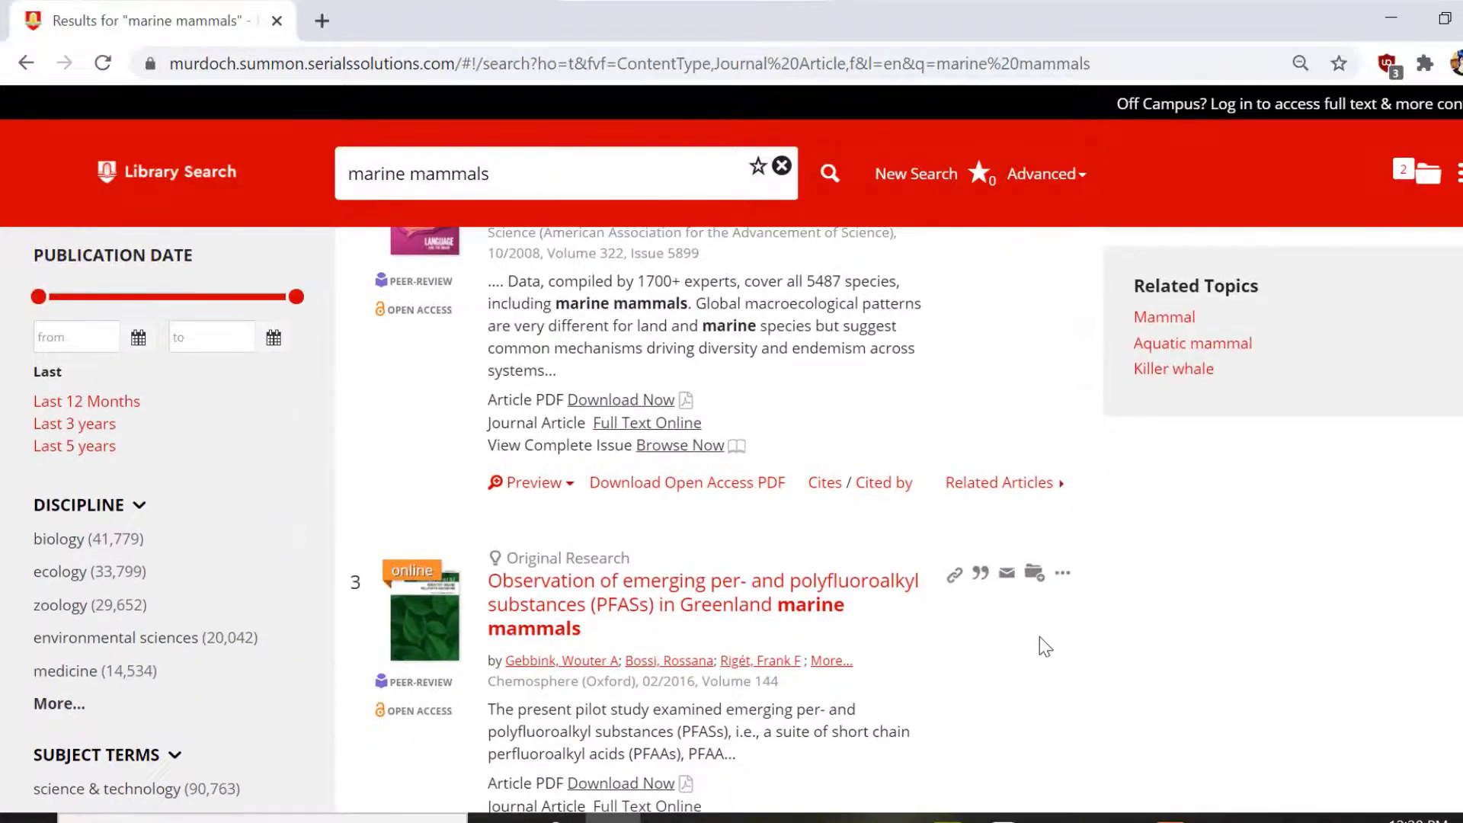
{"action": "left_click", "coordinate": [1030, 579]}
- Export the three saved articles to EndNote as a RIS file and import the downloaded file
{"action": "left_click", "coordinate": [1424, 179]}
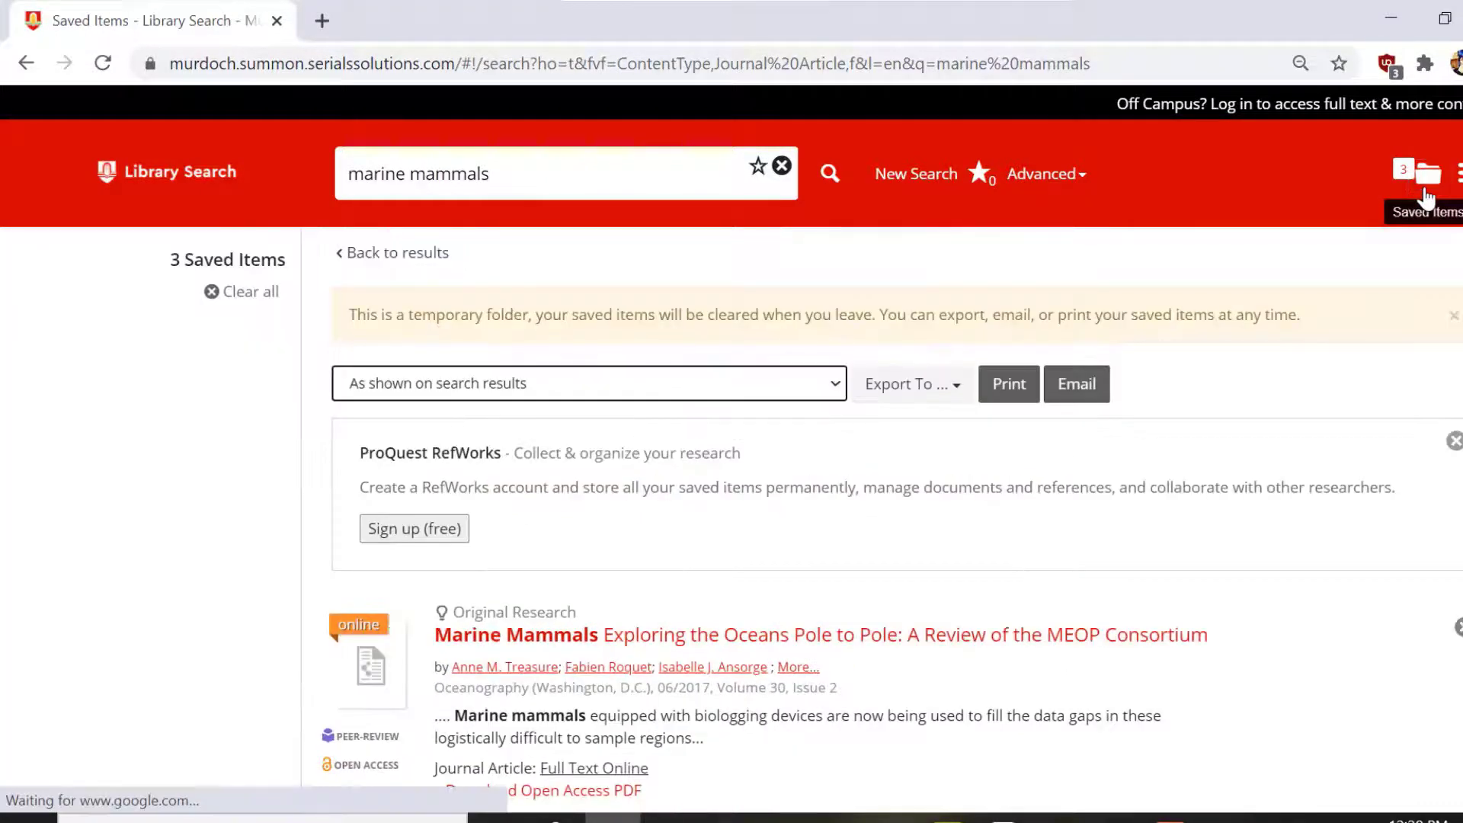
{"action": "scroll", "coordinate": [1228, 526], "scroll_direction": "down", "scroll_amount": 6}
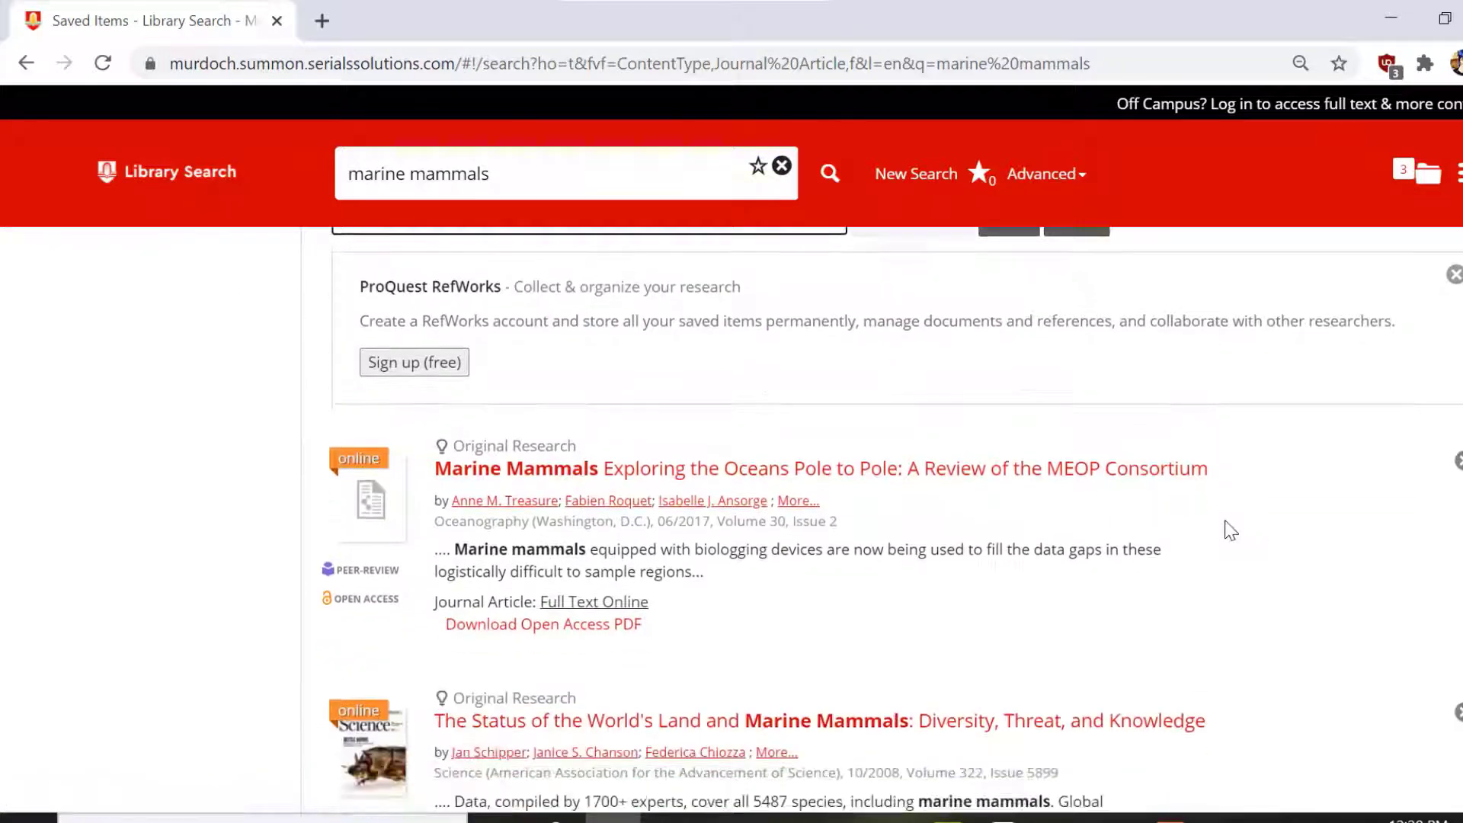
{"action": "scroll", "coordinate": [1223, 521], "scroll_direction": "up", "scroll_amount": 6}
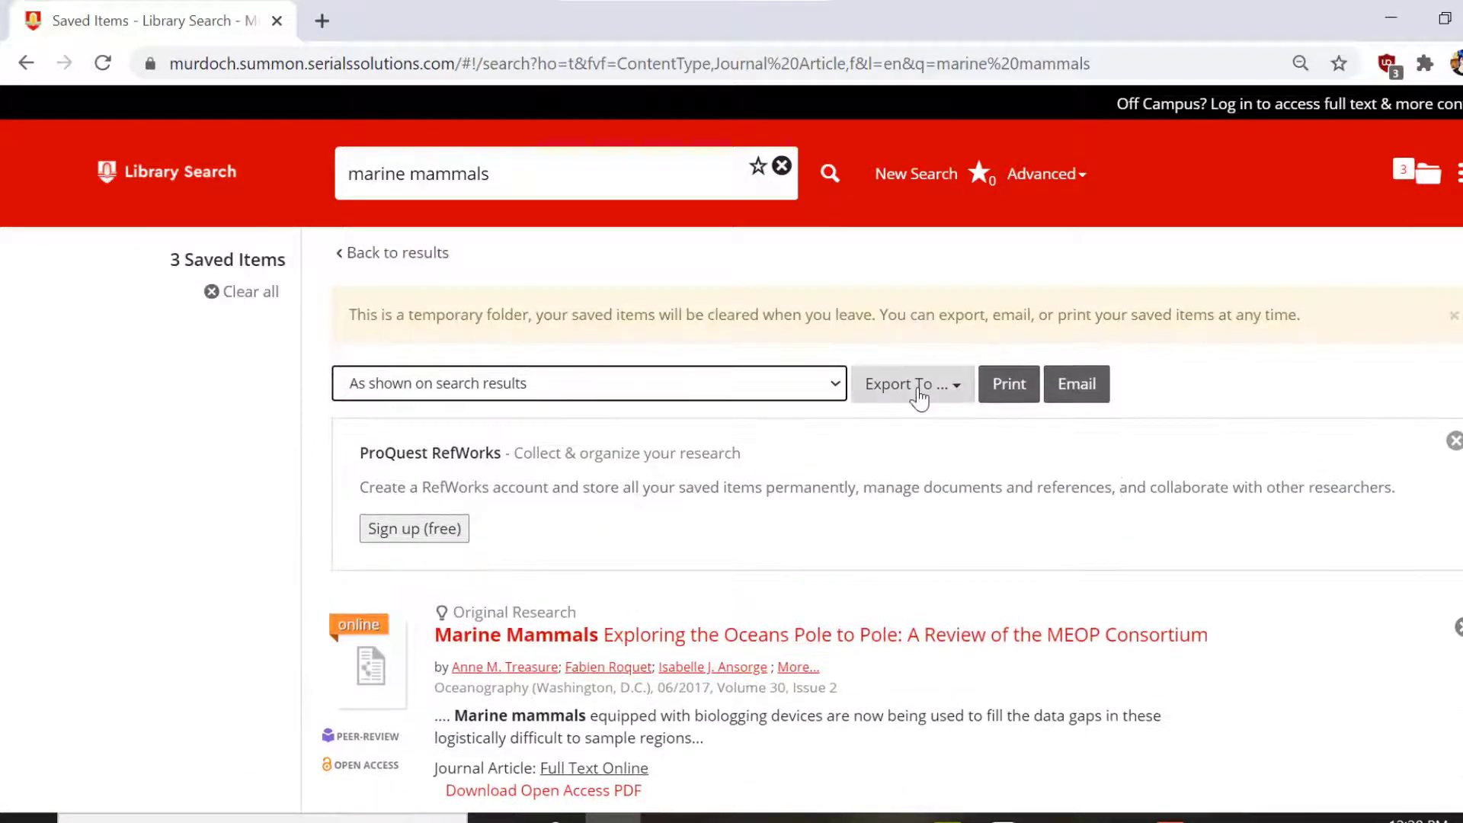
{"action": "left_click", "coordinate": [919, 390]}
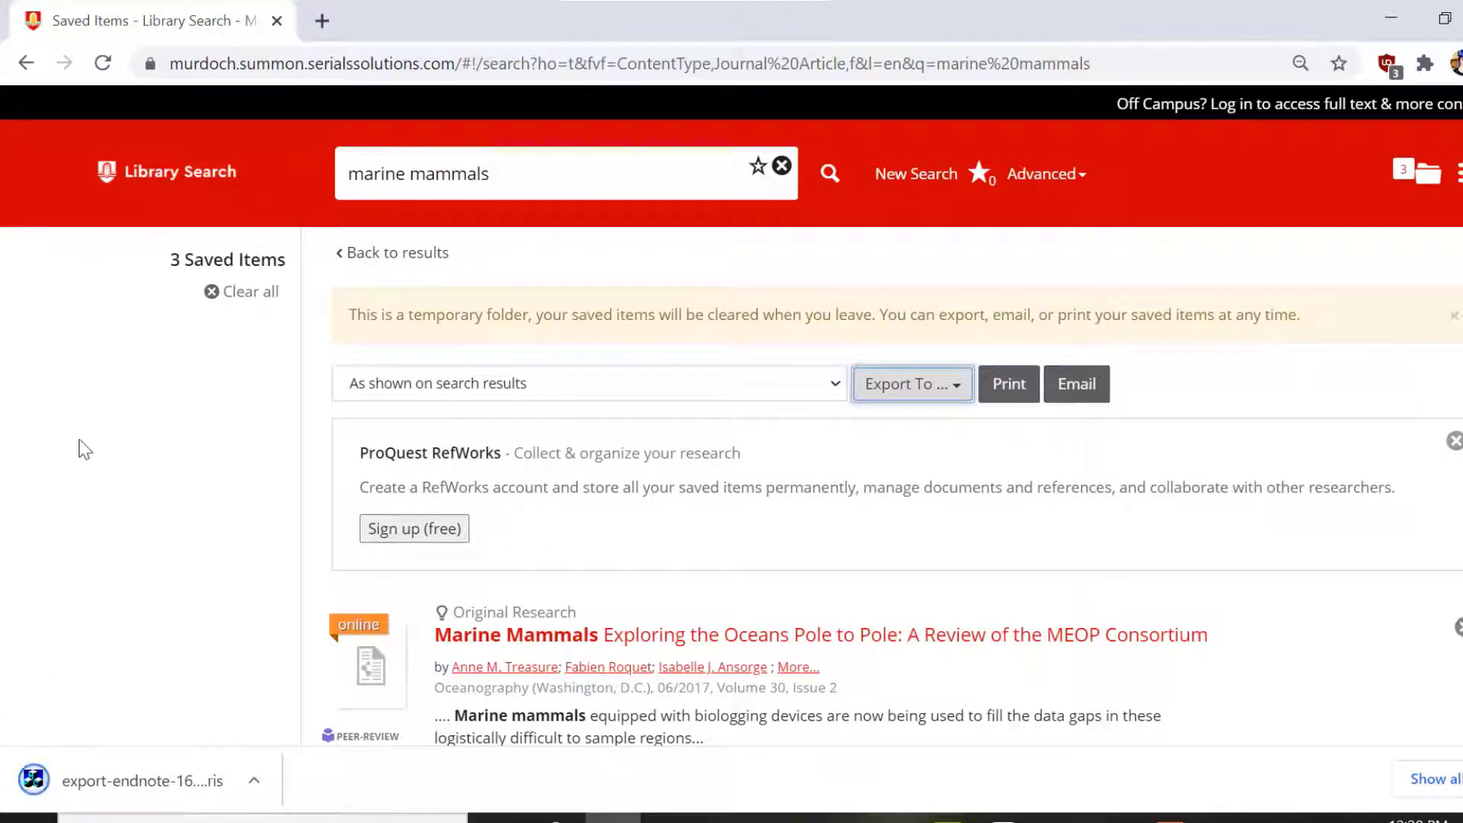
{"action": "left_click", "coordinate": [214, 790]}
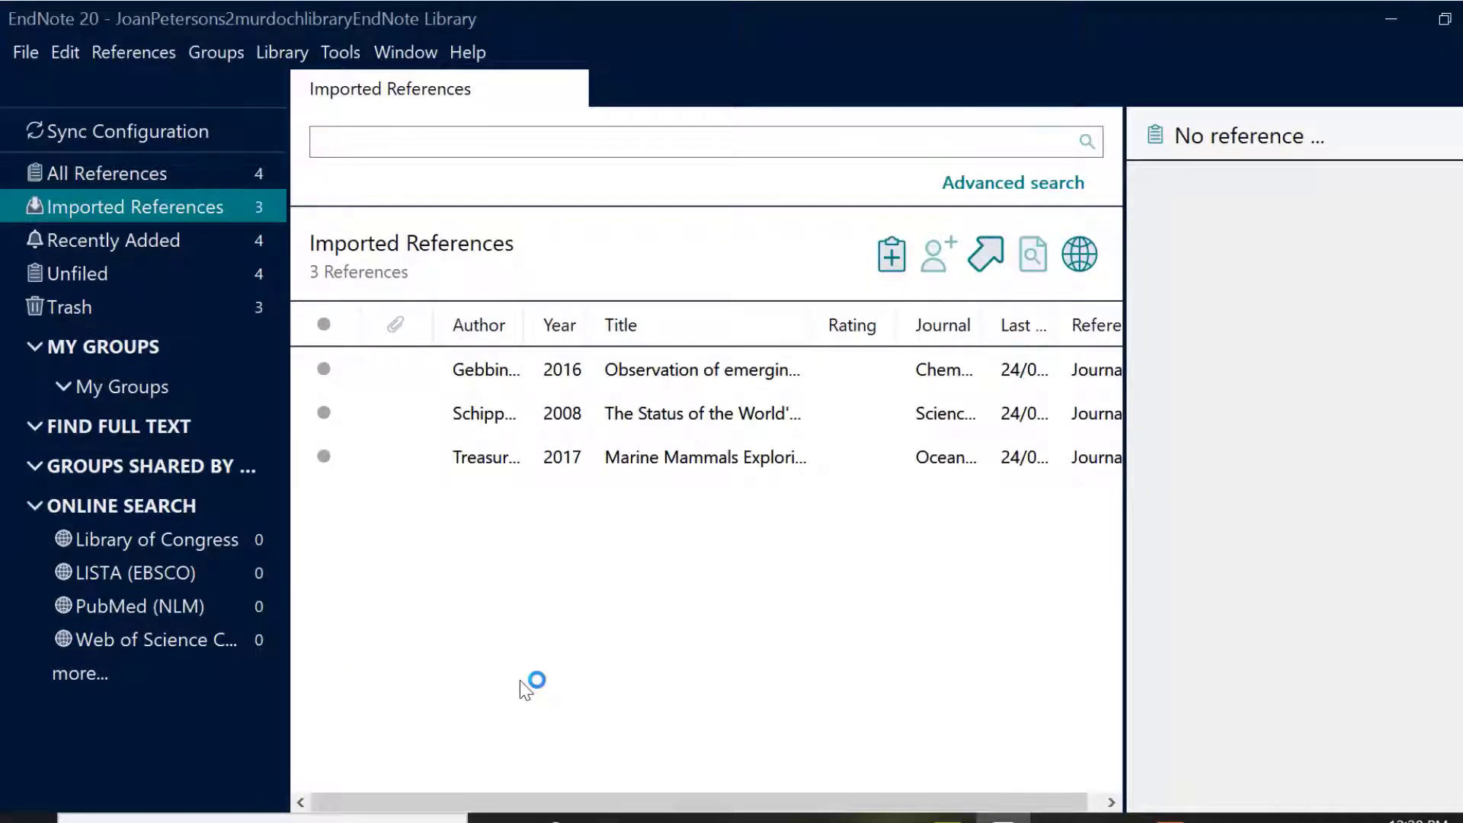
- Review the 2016 PFAS, 2008 status and 2017 MEOP Consortium references, then confirm All References shows four
{"action": "left_click", "coordinate": [655, 373]}
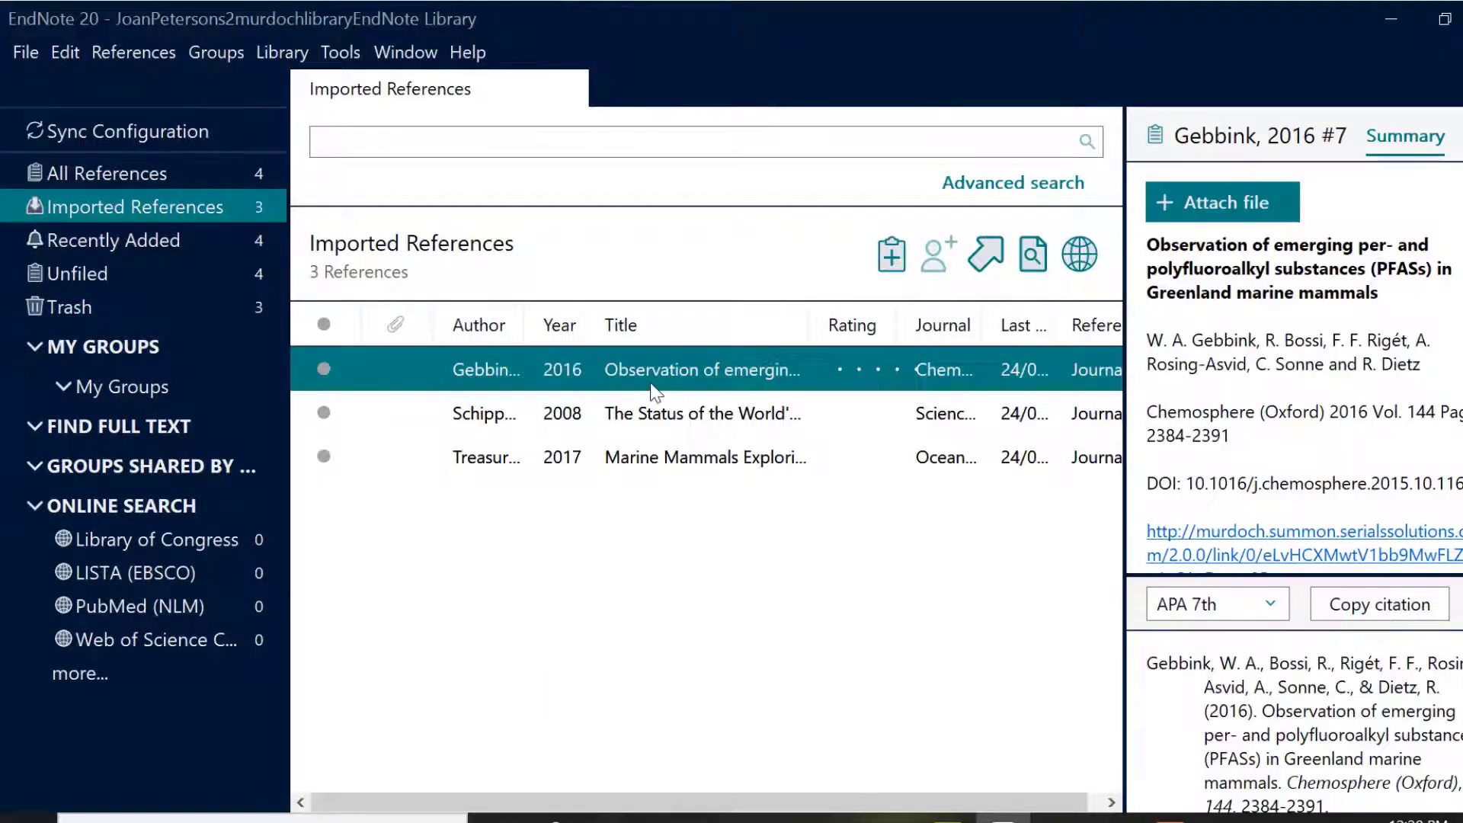
{"action": "left_click", "coordinate": [697, 416]}
{"action": "left_click", "coordinate": [730, 466]}
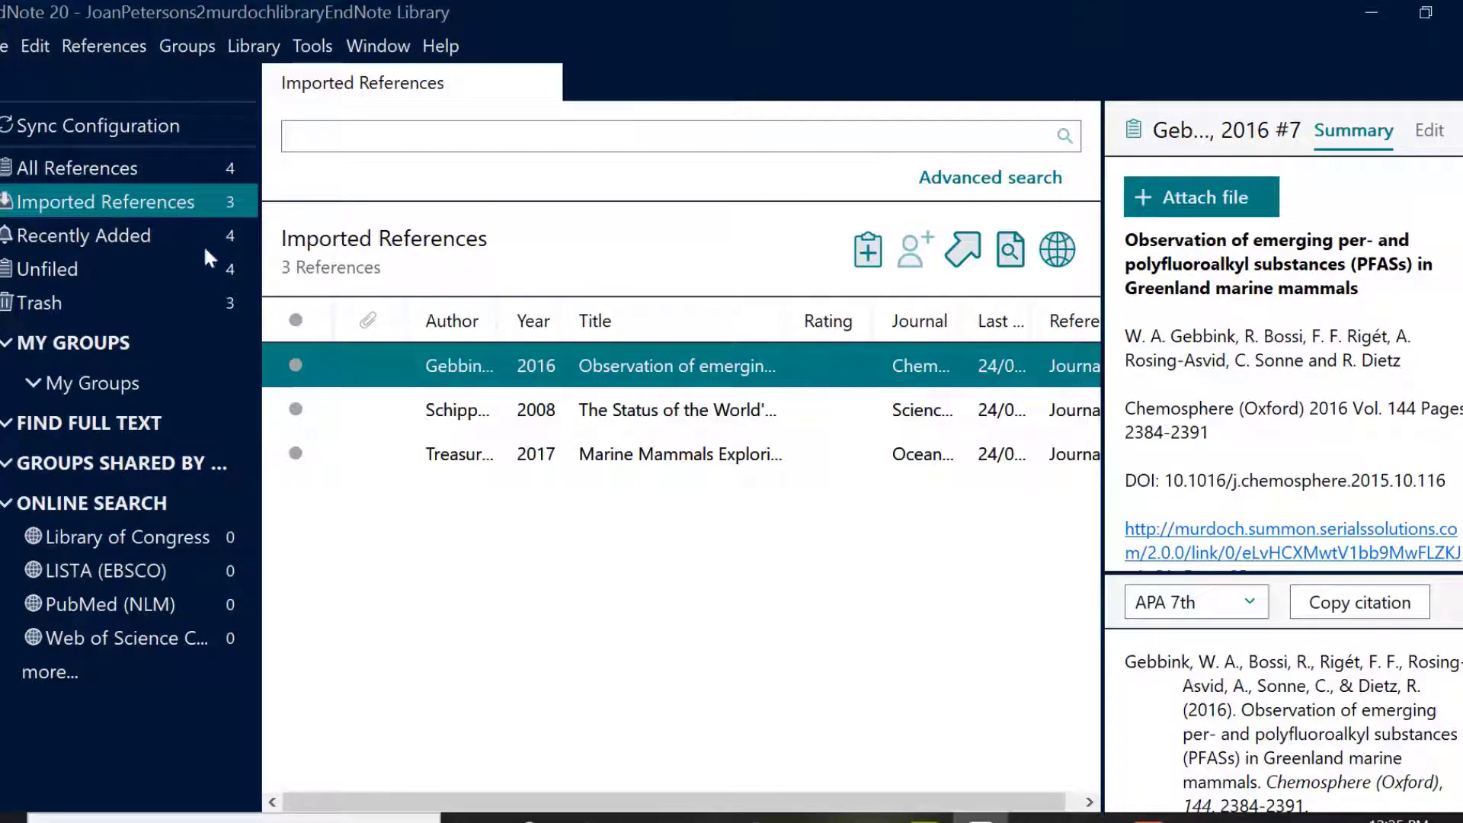
{"action": "left_click", "coordinate": [140, 169]}
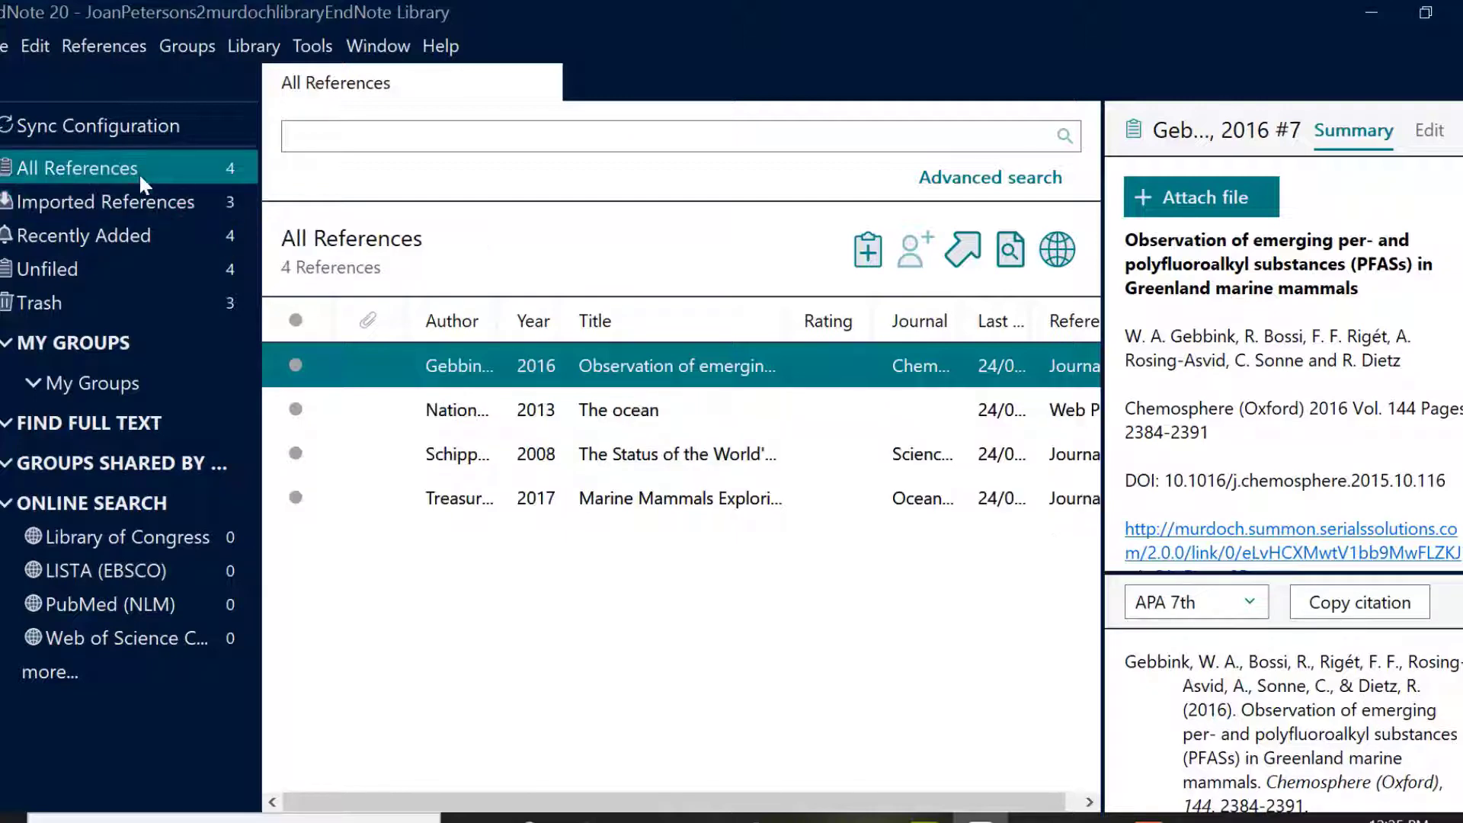
{"action": "left_click", "coordinate": [195, 201]}
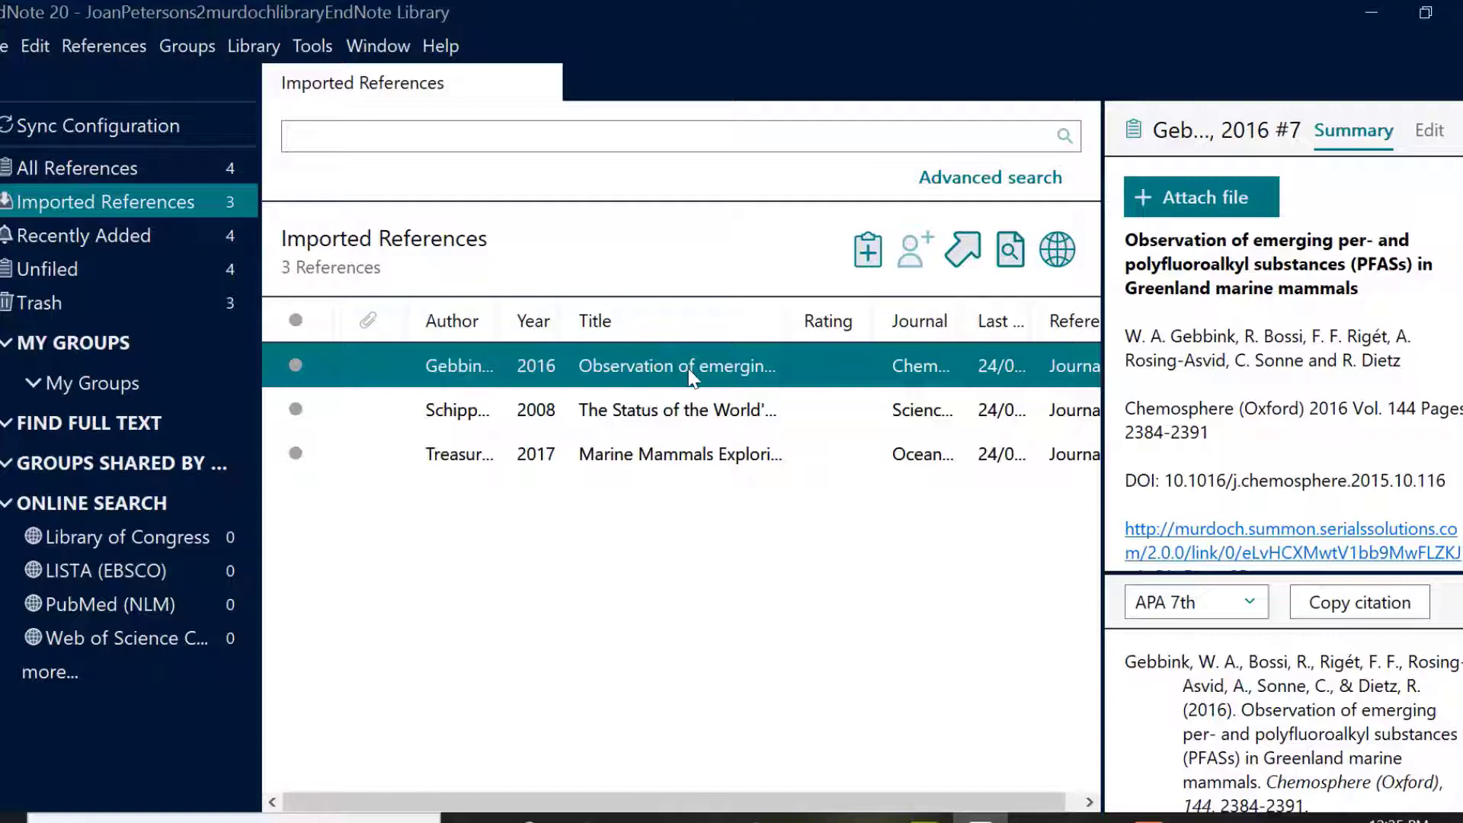
- Delete all keywords from the 2016 PFAS reference in the Edit tab
{"action": "left_click", "coordinate": [1429, 131]}
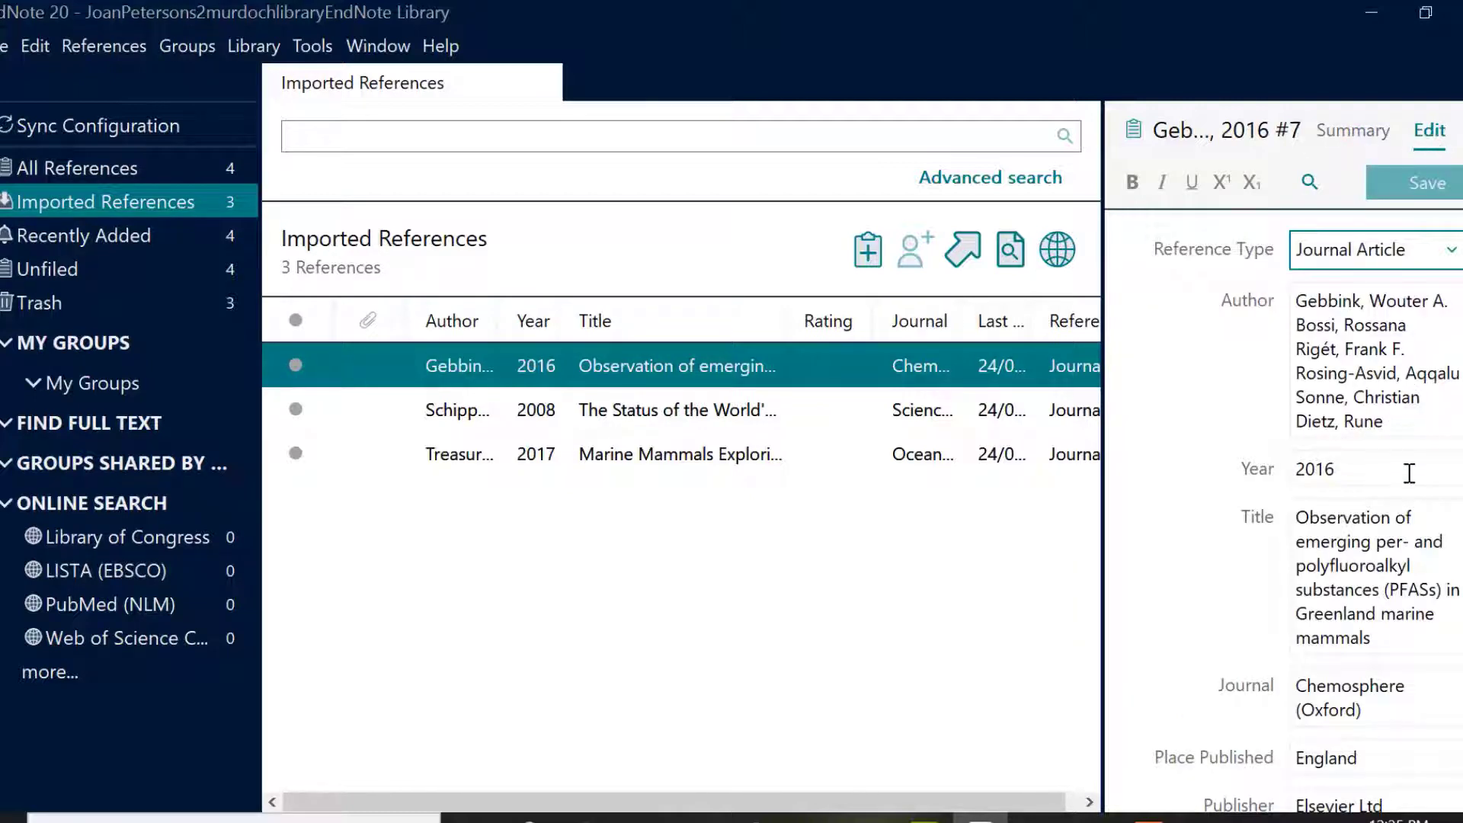
{"action": "scroll", "coordinate": [1409, 473], "scroll_direction": "down", "scroll_amount": 5}
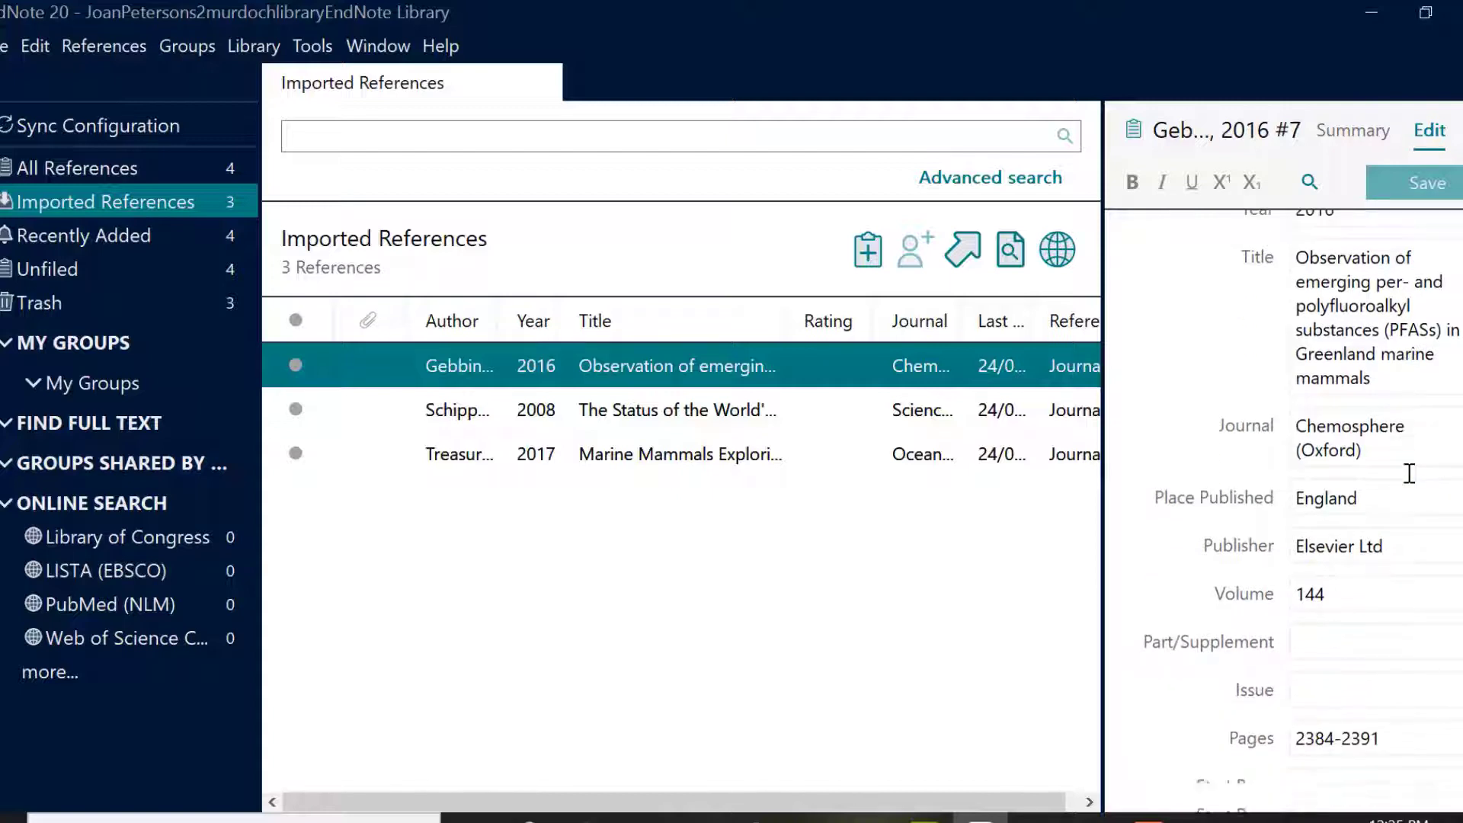
{"action": "scroll", "coordinate": [1409, 473], "scroll_direction": "down", "scroll_amount": 9}
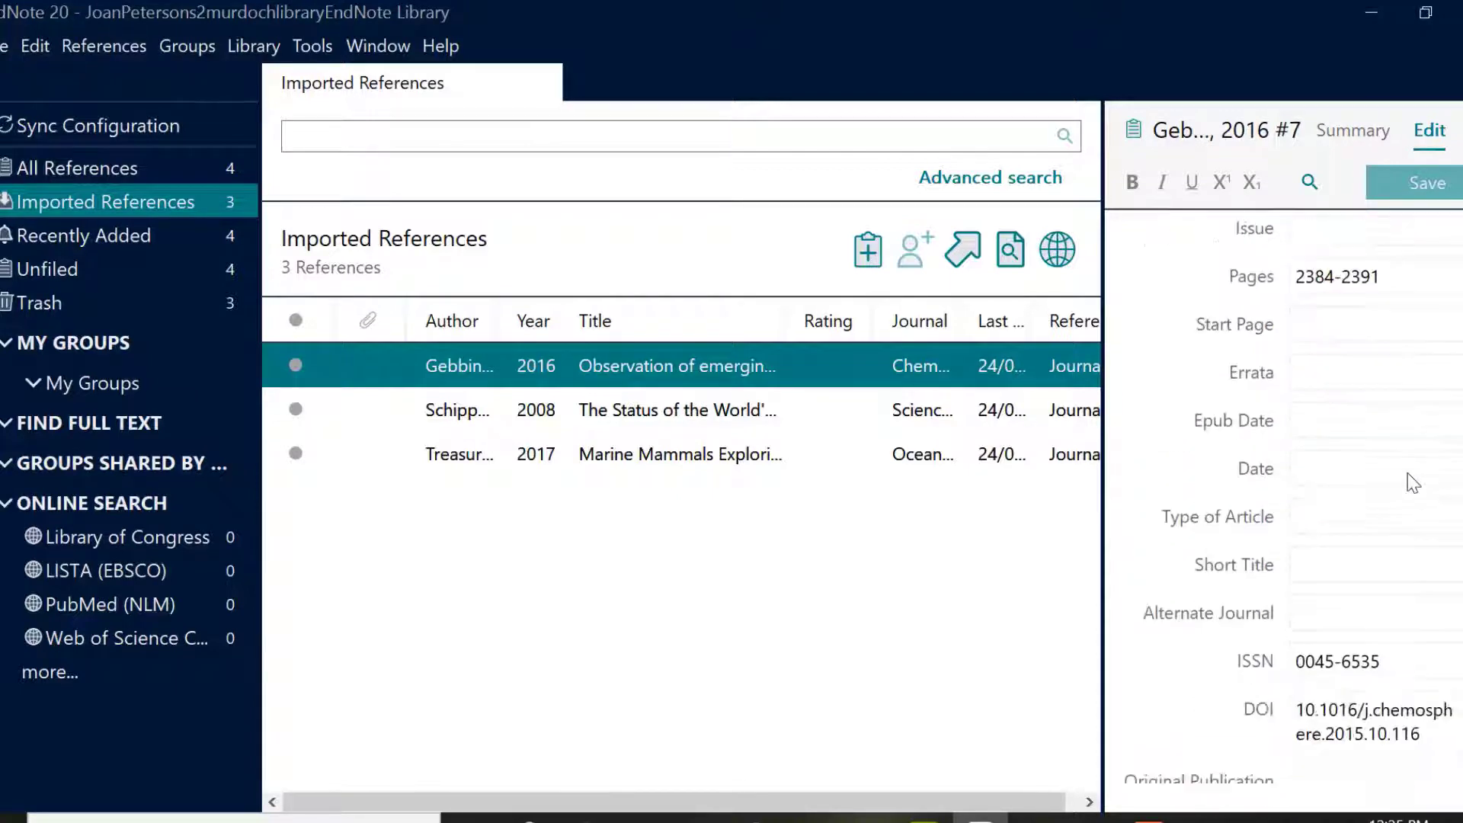
{"action": "scroll", "coordinate": [1411, 478], "scroll_direction": "down", "scroll_amount": 8}
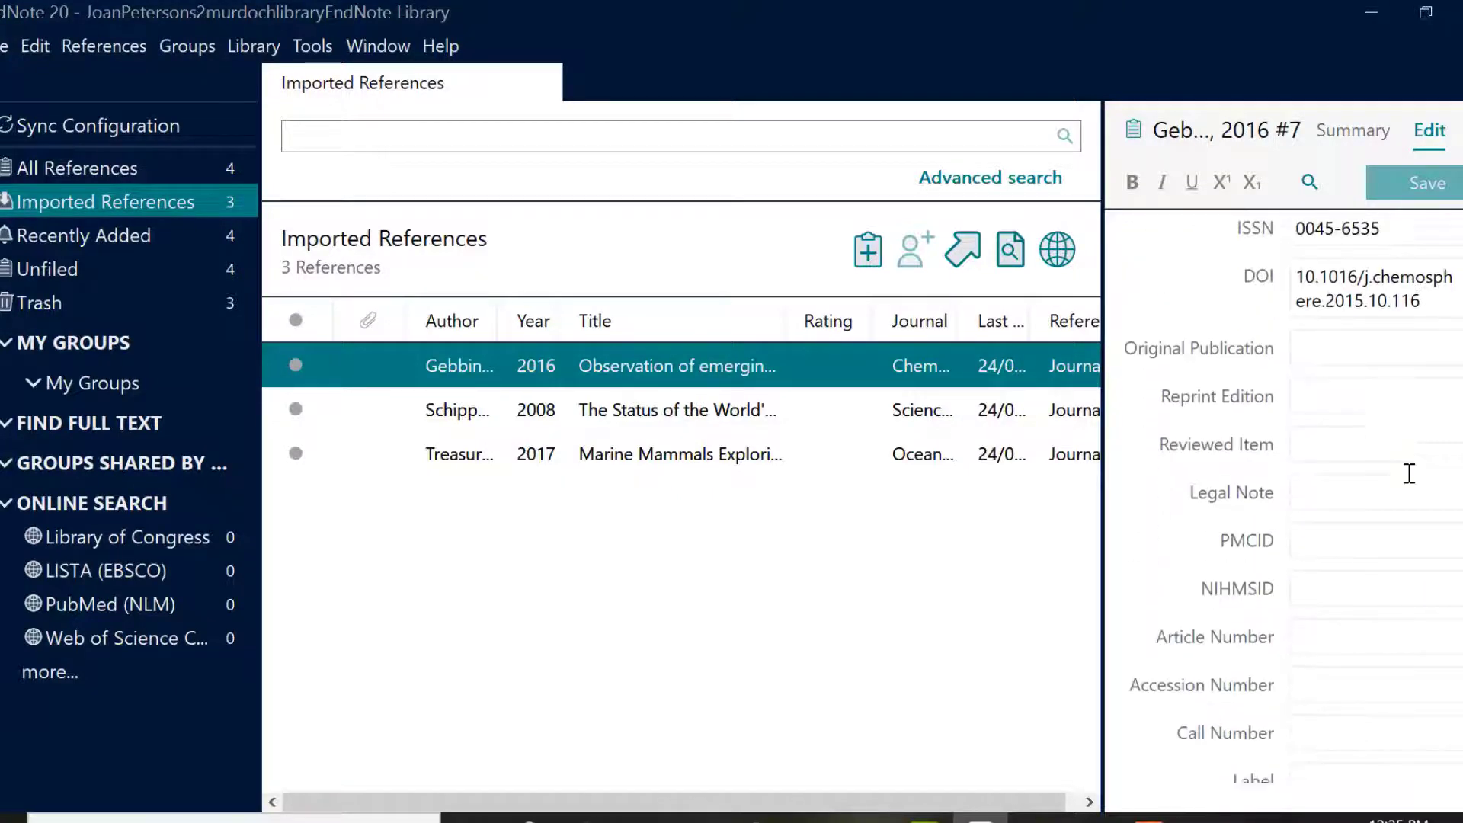
{"action": "scroll", "coordinate": [1409, 473], "scroll_direction": "down", "scroll_amount": 10}
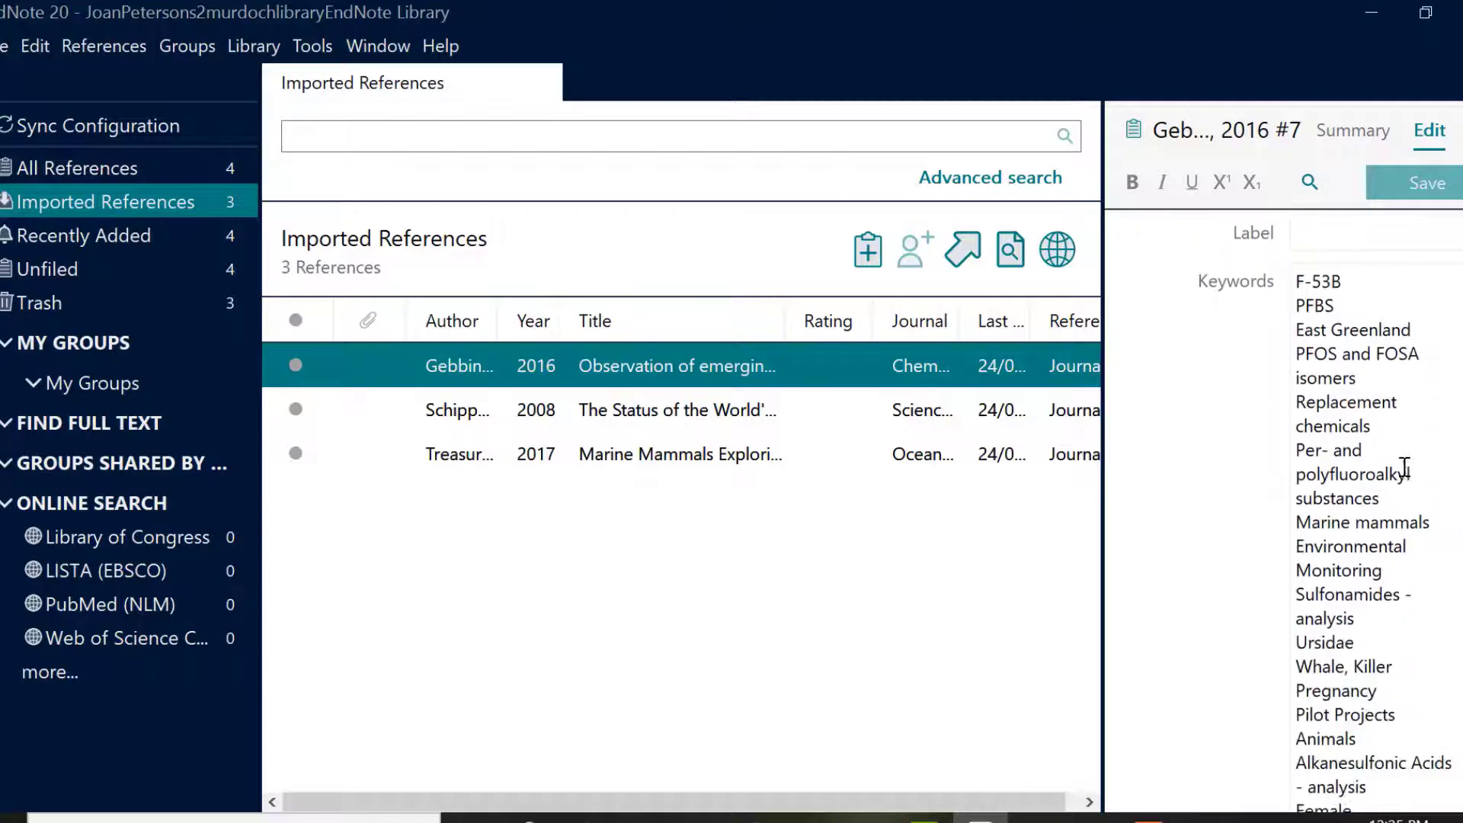
{"action": "left_click_drag", "start_coordinate": [1301, 283], "coordinate": [1428, 644]}
{"action": "key", "text": "Delete"}
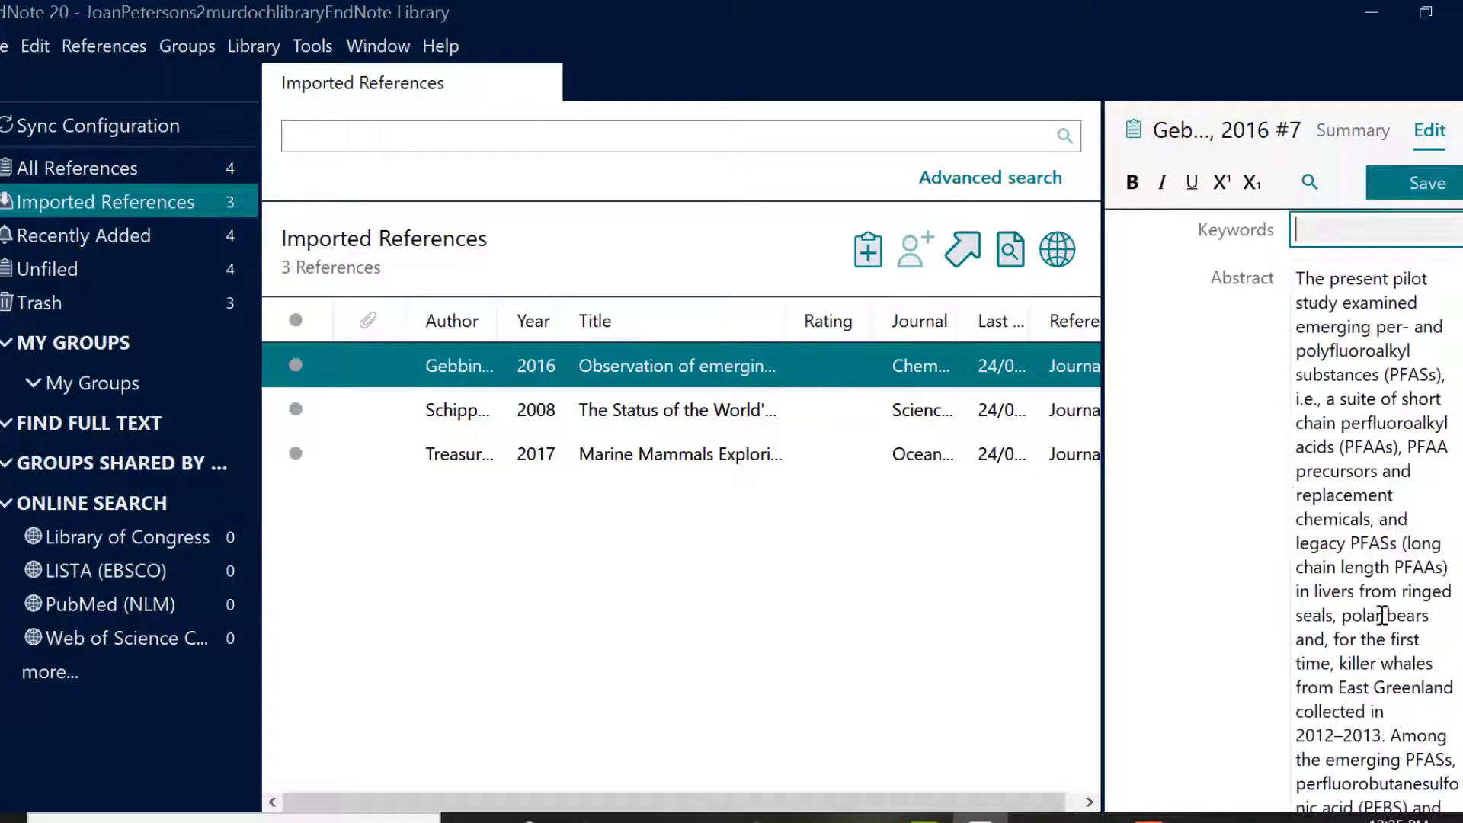
- Save the edited reference and return to its Summary with a larger citation preview
{"action": "scroll", "coordinate": [1379, 564], "scroll_direction": "down", "scroll_amount": 5}
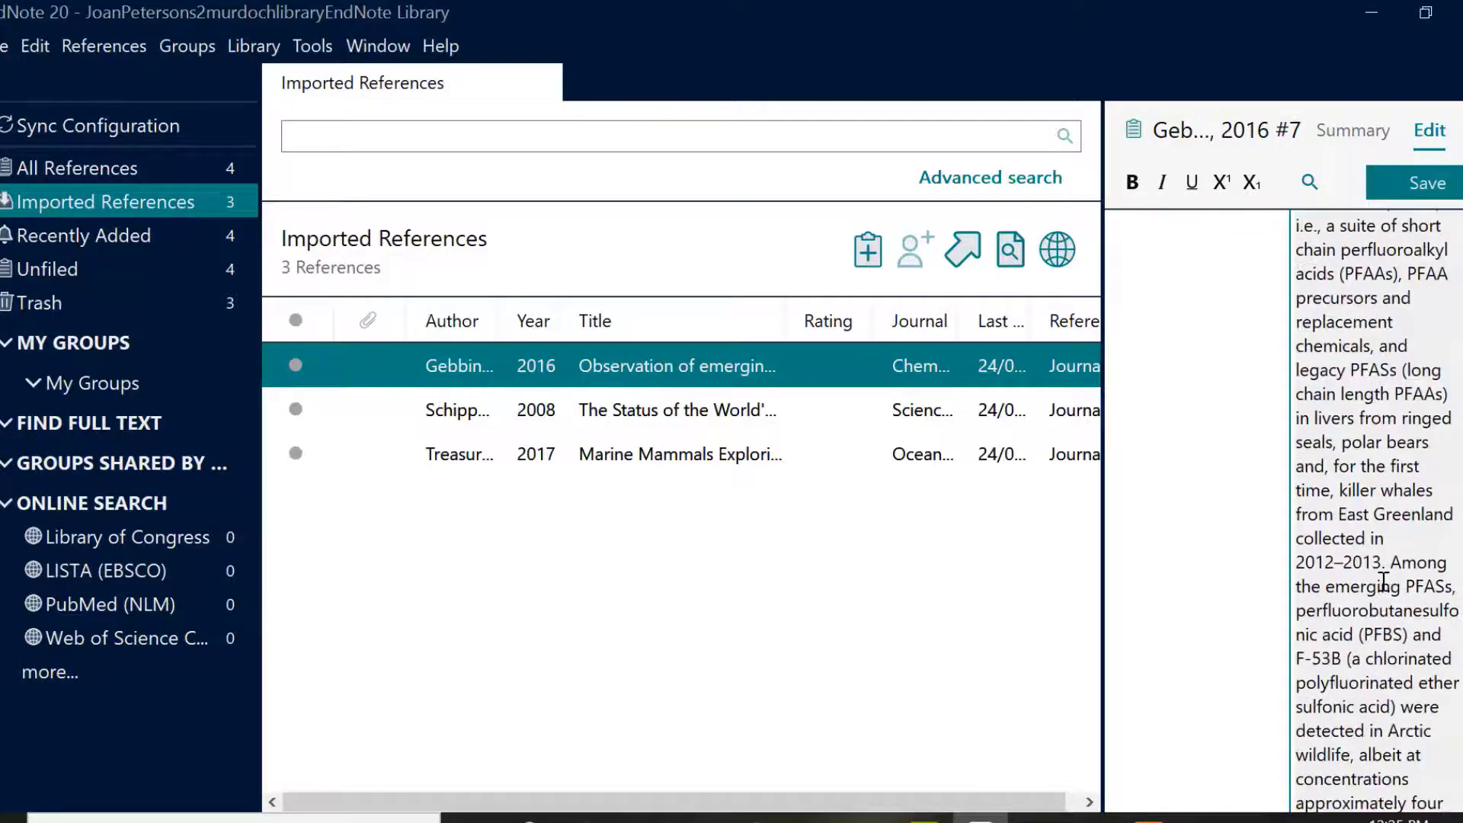
{"action": "scroll", "coordinate": [1380, 577], "scroll_direction": "down", "scroll_amount": 3}
{"action": "scroll", "coordinate": [1412, 397], "scroll_direction": "down", "scroll_amount": 10}
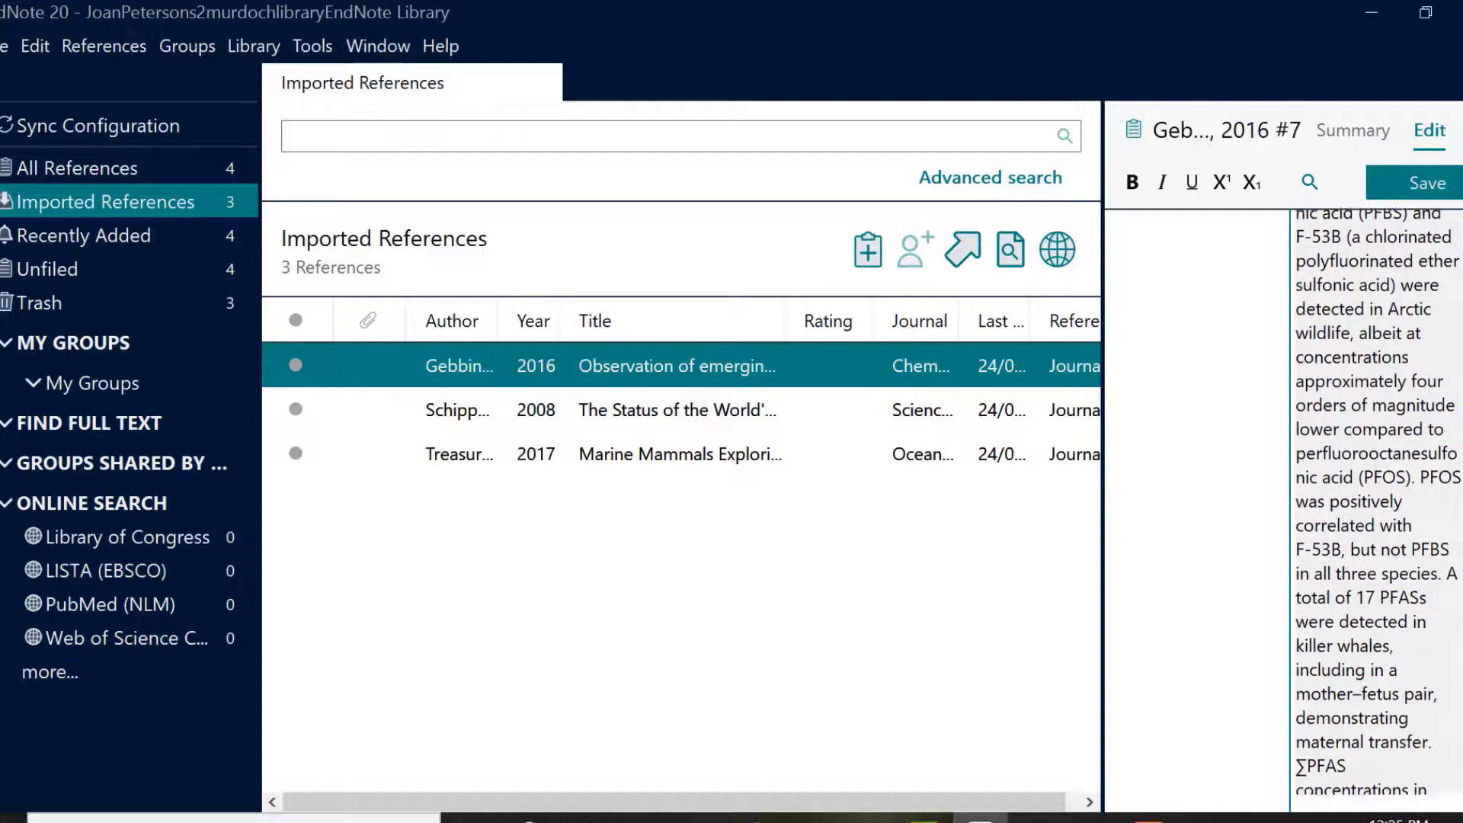
{"action": "scroll", "coordinate": [1412, 396], "scroll_direction": "down", "scroll_amount": 15}
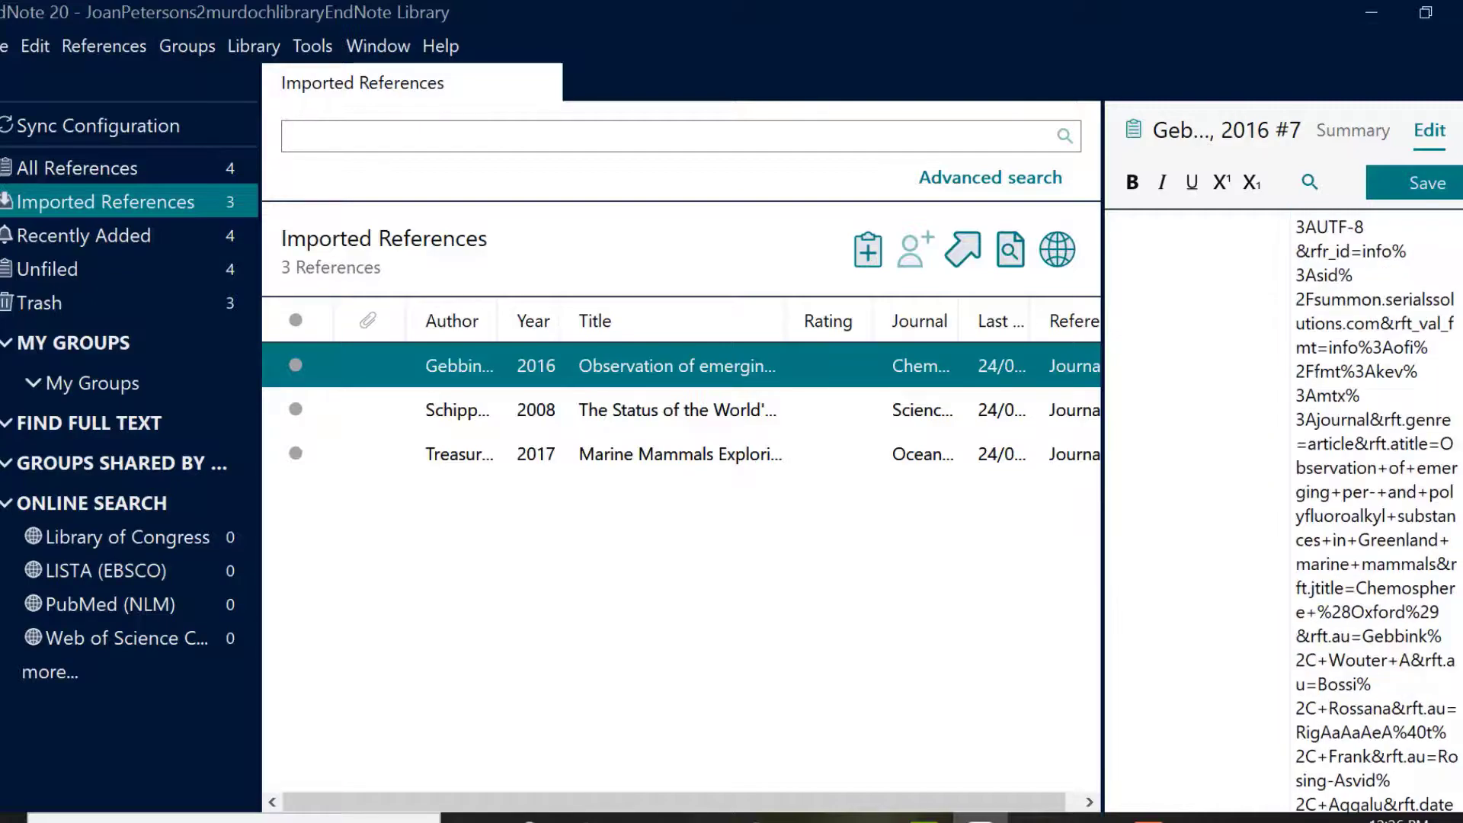
{"action": "scroll", "coordinate": [1377, 511], "scroll_direction": "down", "scroll_amount": 8}
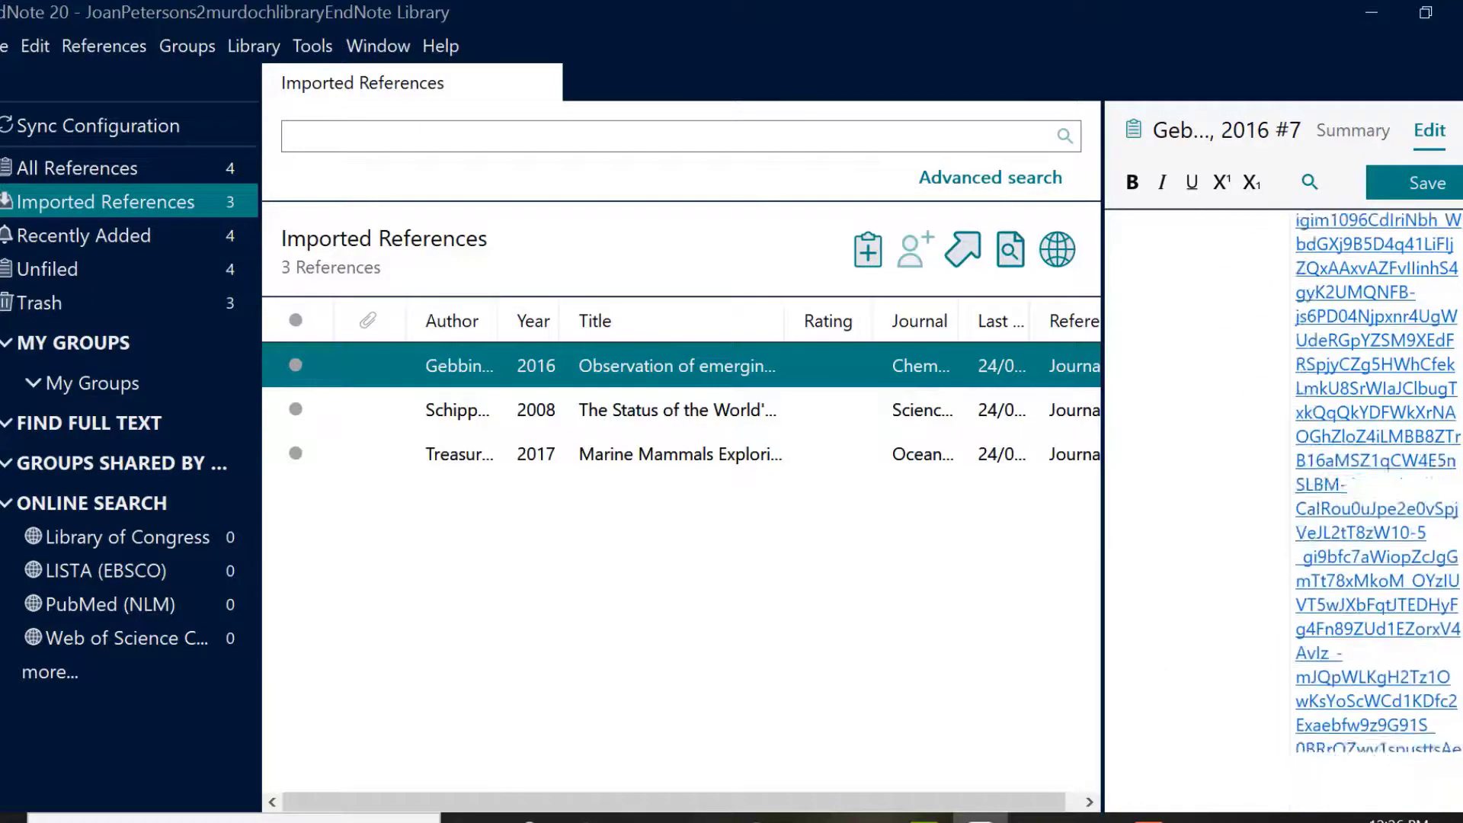
{"action": "left_click", "coordinate": [1428, 187]}
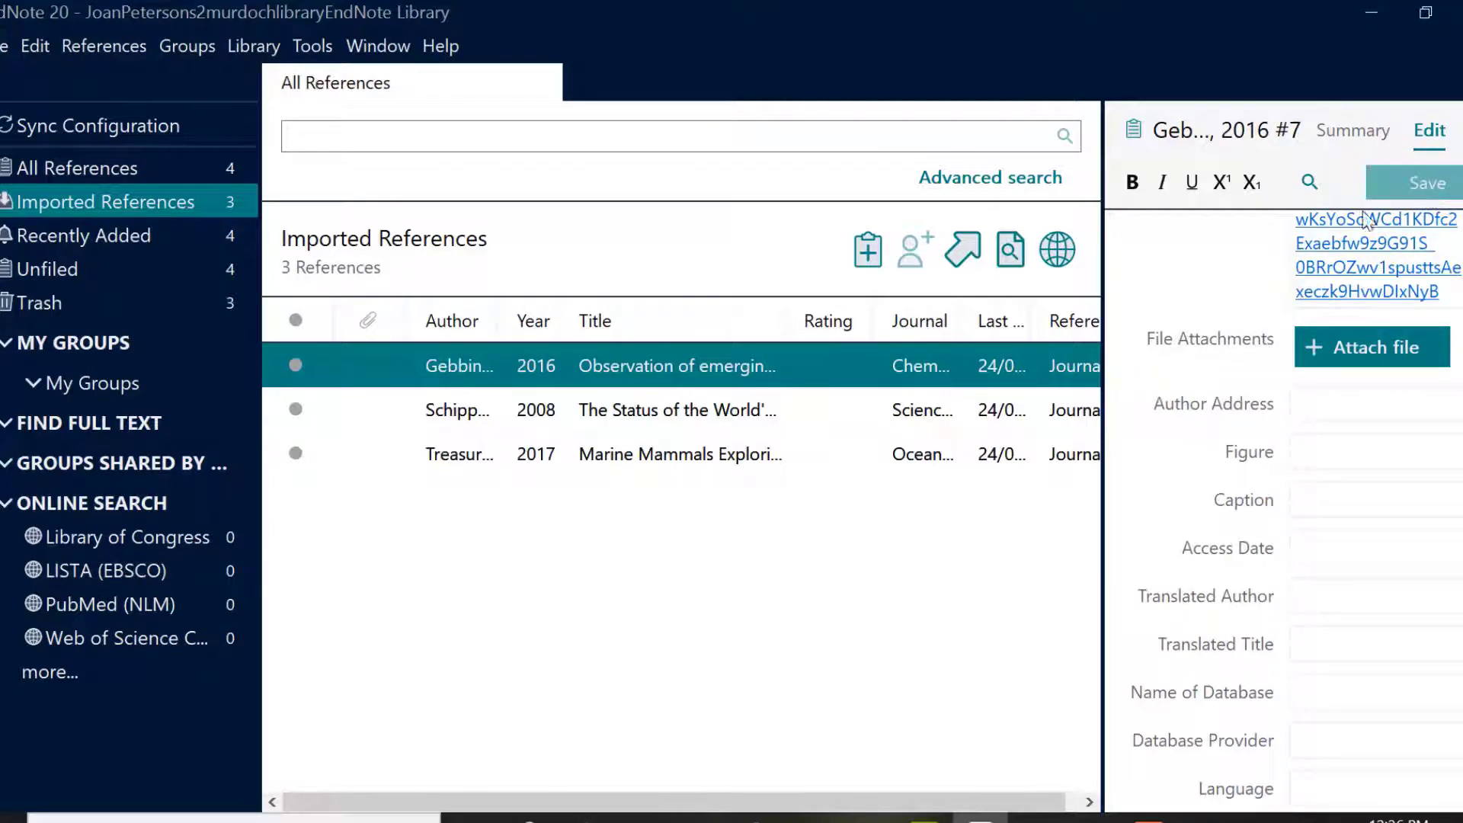
{"action": "left_click", "coordinate": [1326, 136]}
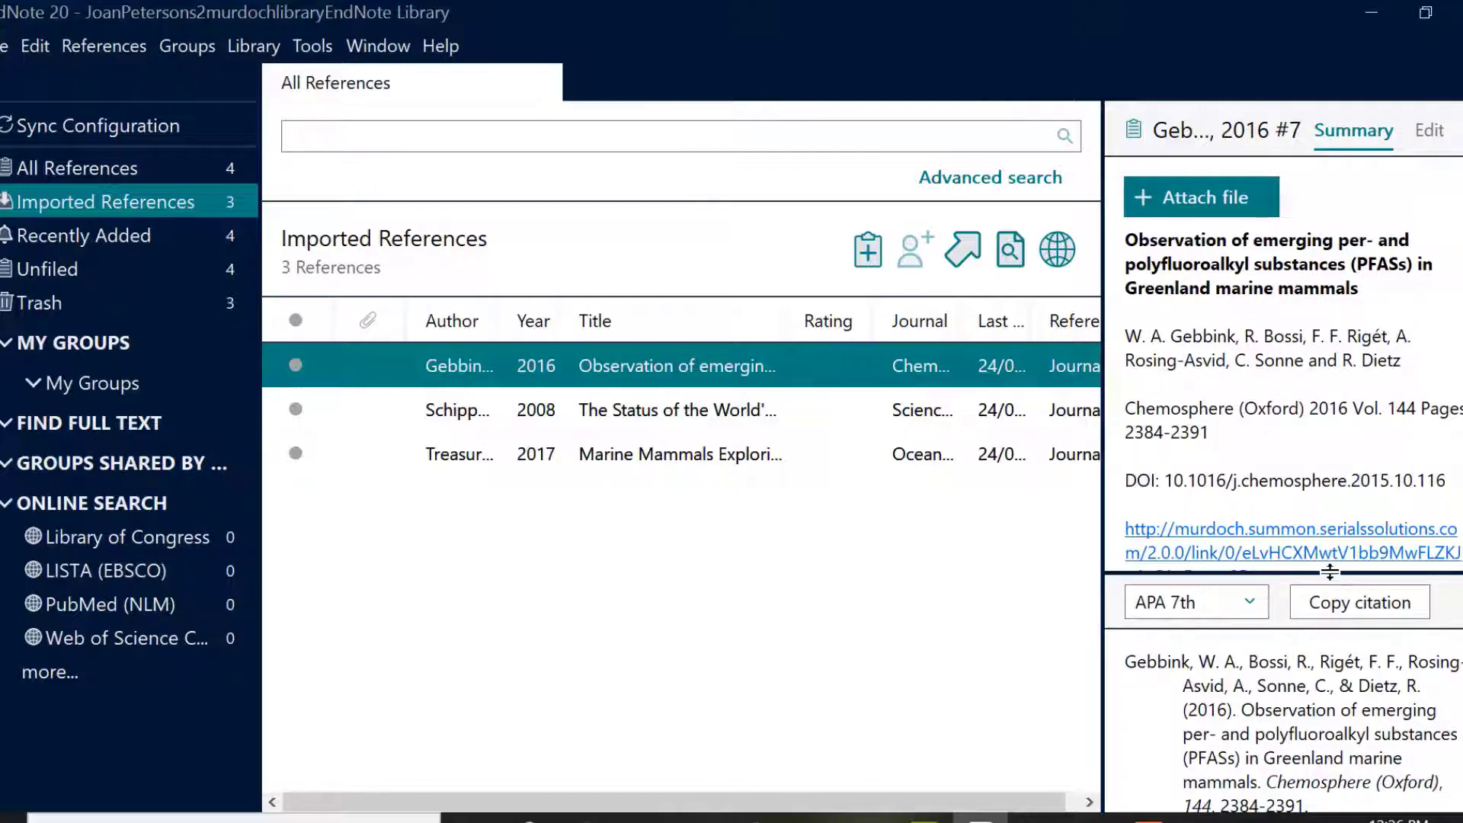
{"action": "left_click_drag", "start_coordinate": [1332, 575], "coordinate": [1332, 511]}
{"action": "scroll", "coordinate": [1449, 730], "scroll_direction": "down", "scroll_amount": 1}
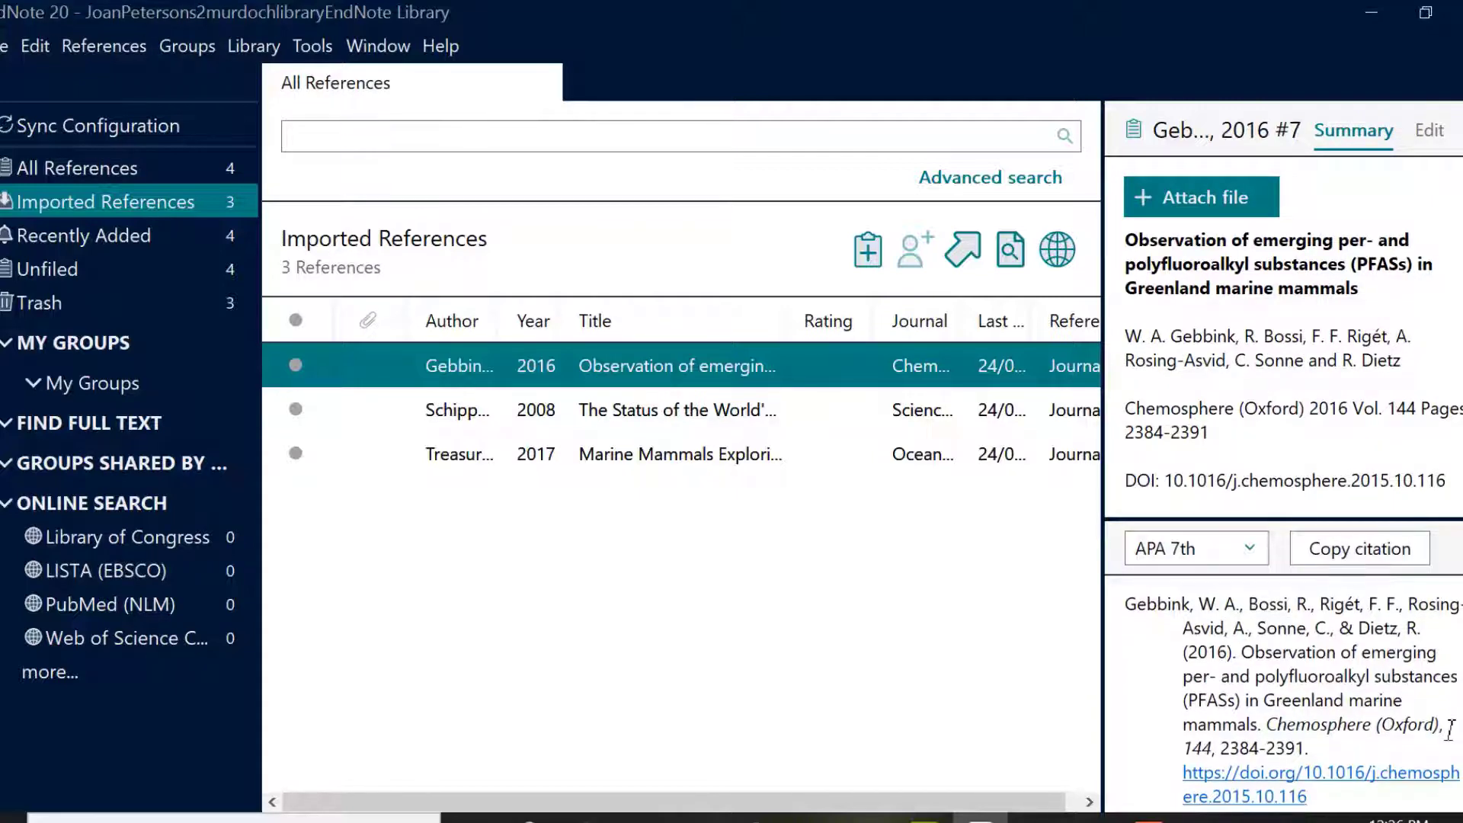
- Find Scopus under 'S' in the library's database list and sign in through the proxy
{"action": "left_click", "coordinate": [1050, 818]}
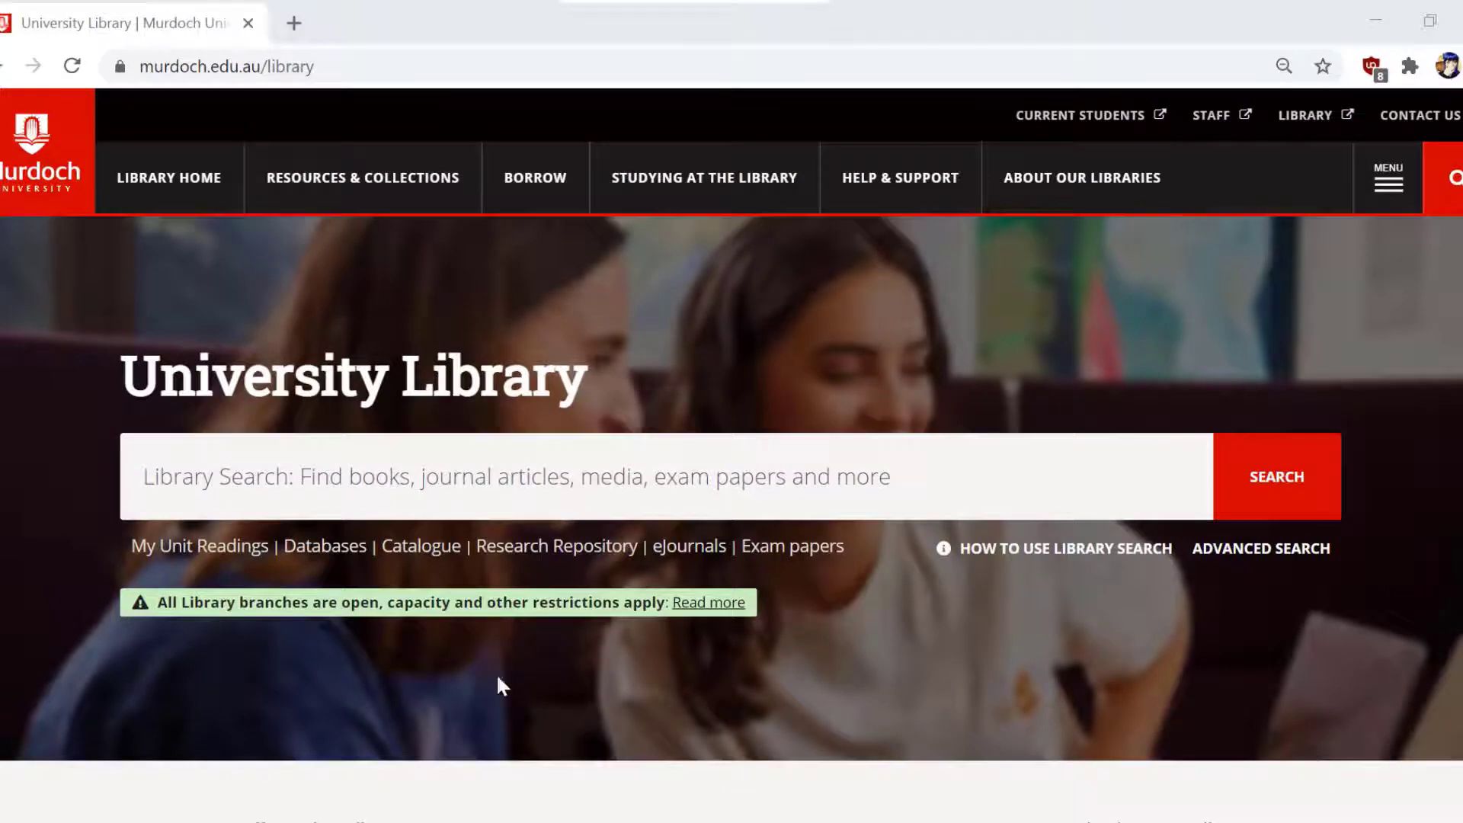
{"action": "left_click", "coordinate": [335, 548]}
{"action": "scroll", "coordinate": [538, 552], "scroll_direction": "down", "scroll_amount": 5}
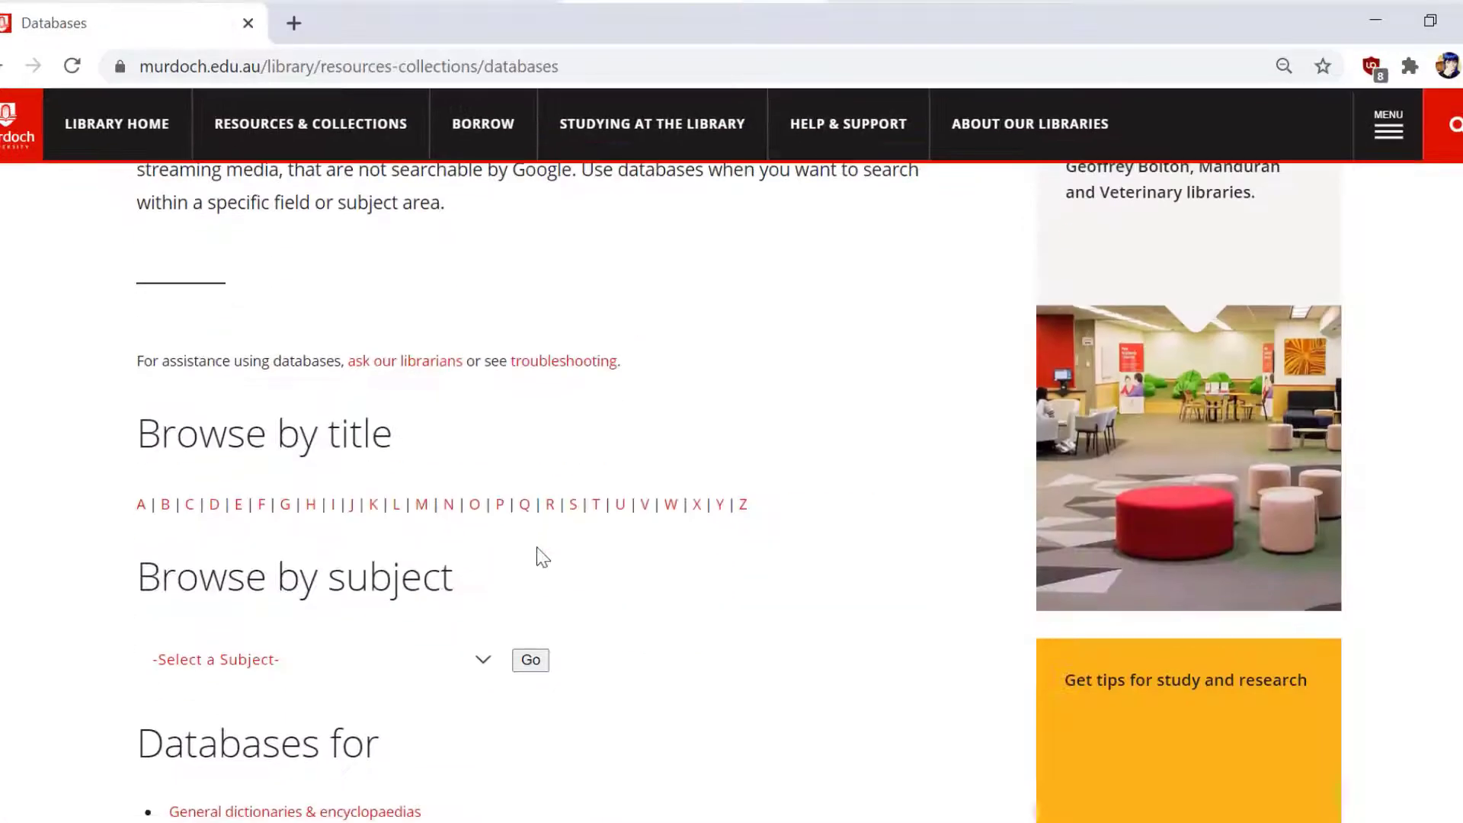
{"action": "left_click", "coordinate": [573, 393]}
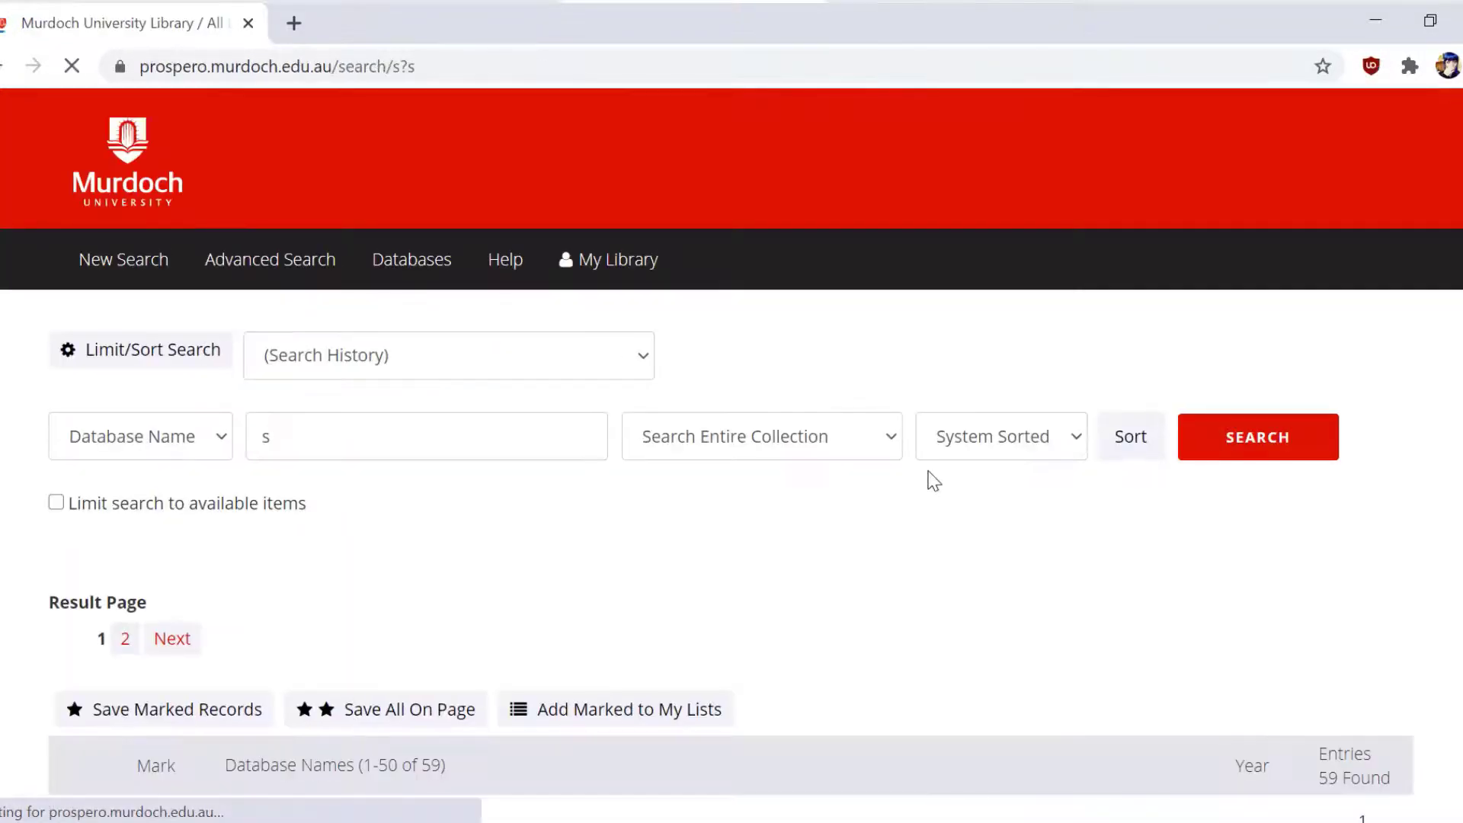
{"action": "scroll", "coordinate": [922, 487], "scroll_direction": "down", "scroll_amount": 15}
{"action": "left_click", "coordinate": [276, 568]}
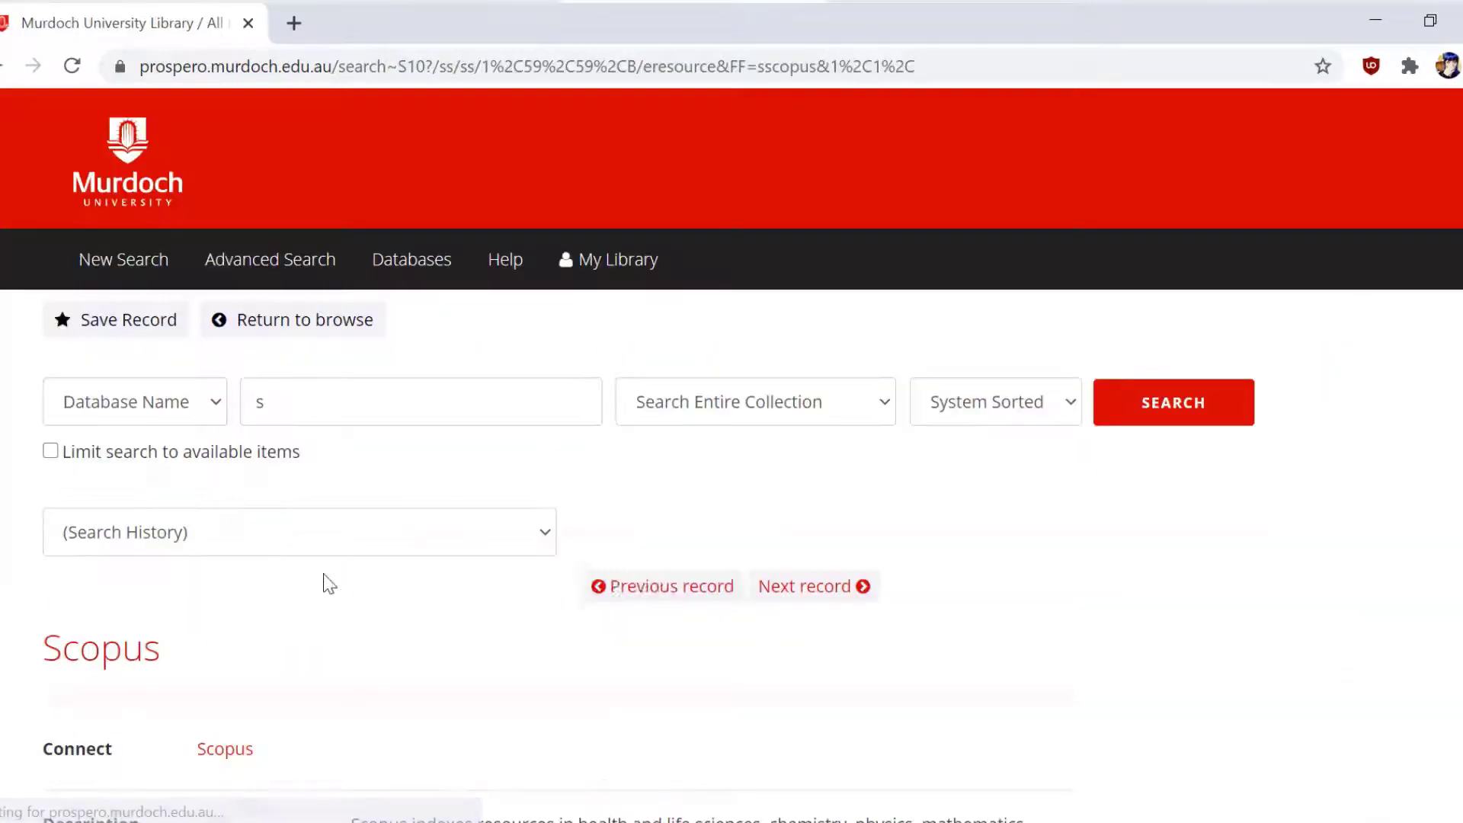
{"action": "scroll", "coordinate": [343, 556], "scroll_direction": "down", "scroll_amount": 3}
{"action": "left_click", "coordinate": [235, 516]}
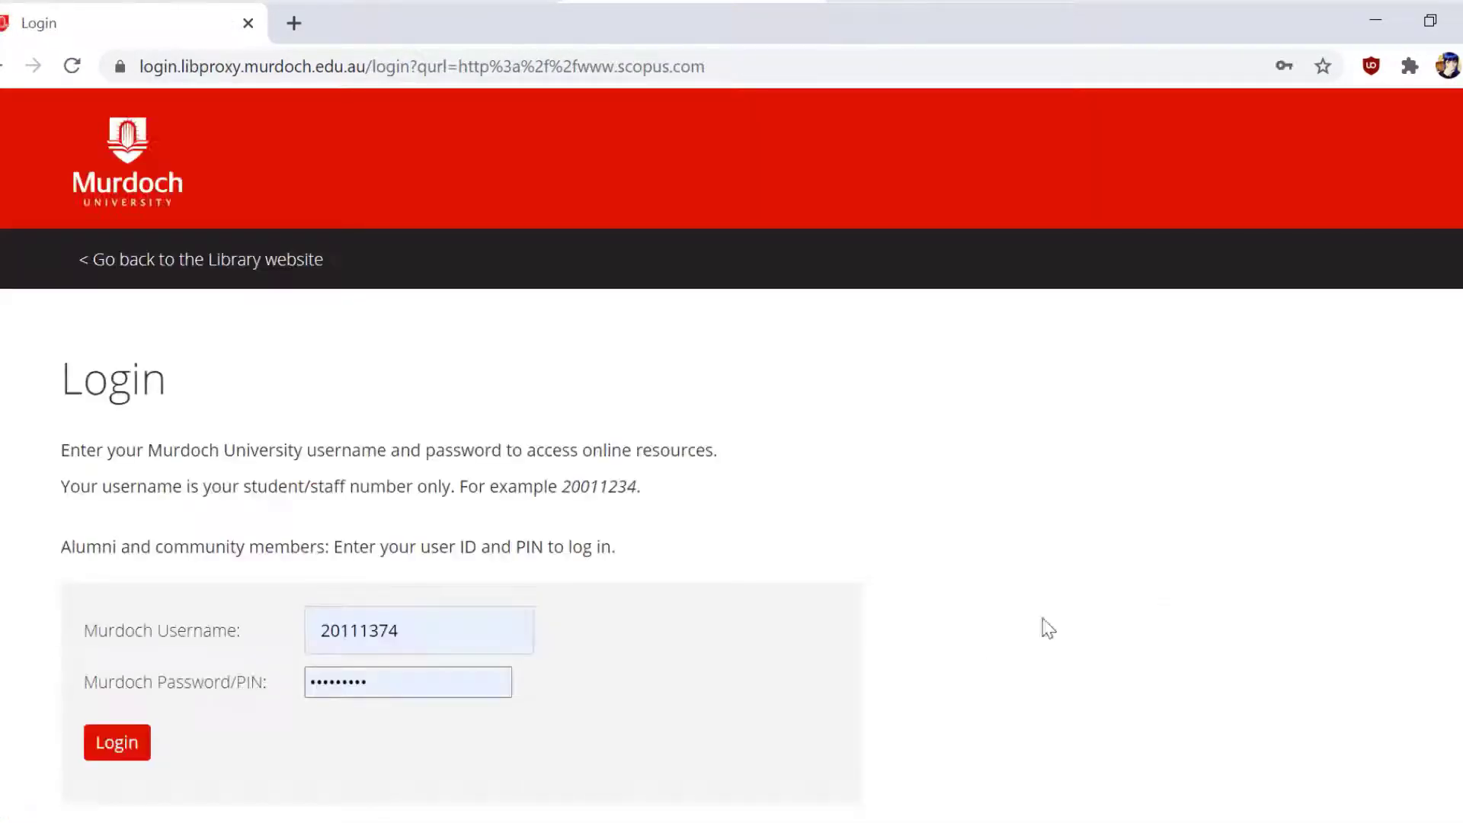
{"action": "left_click", "coordinate": [119, 743]}
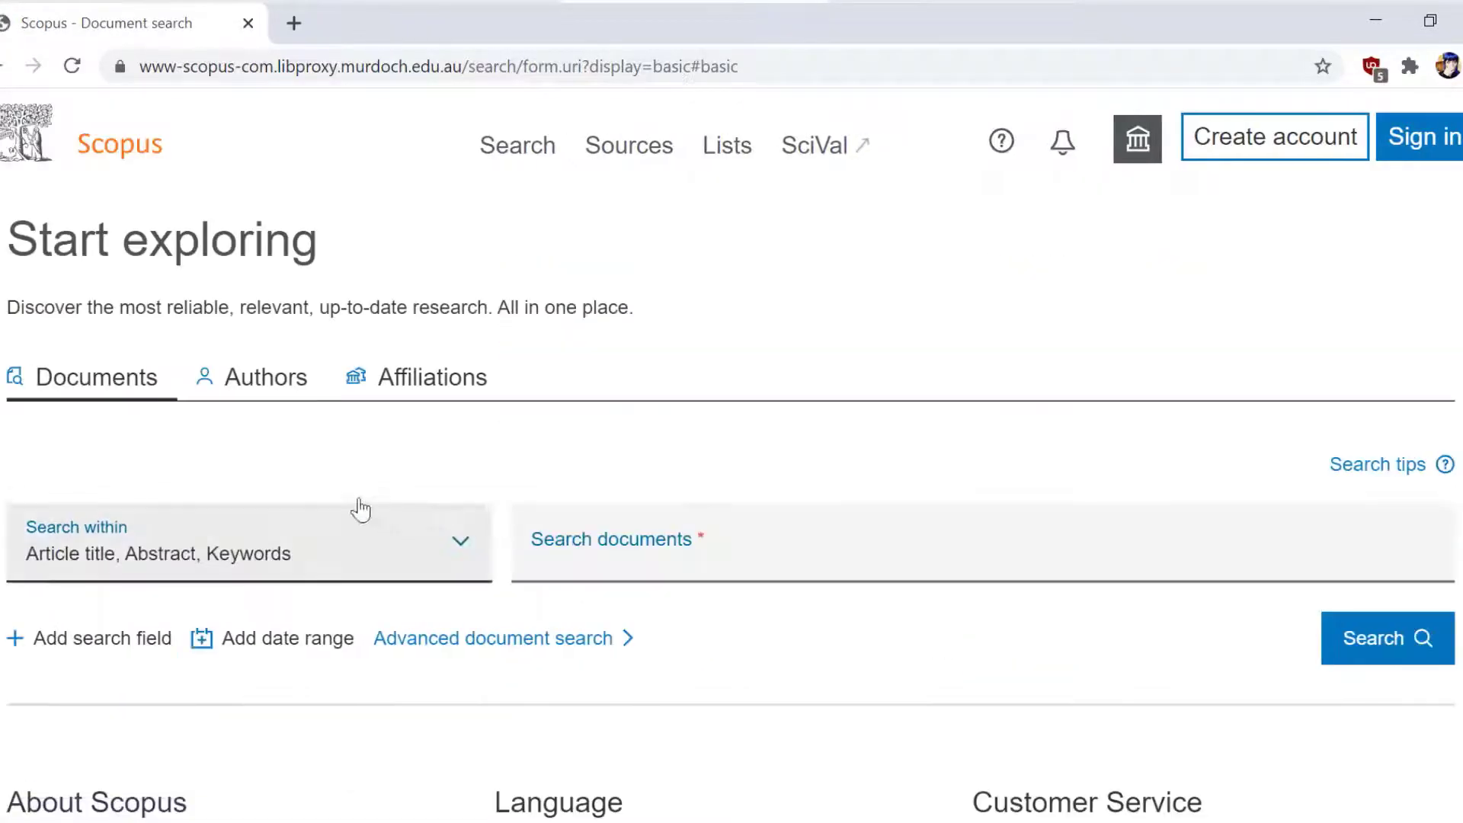
- Search Scopus title, abstract and keywords for 'marine mammals'
{"action": "left_click", "coordinate": [1122, 263]}
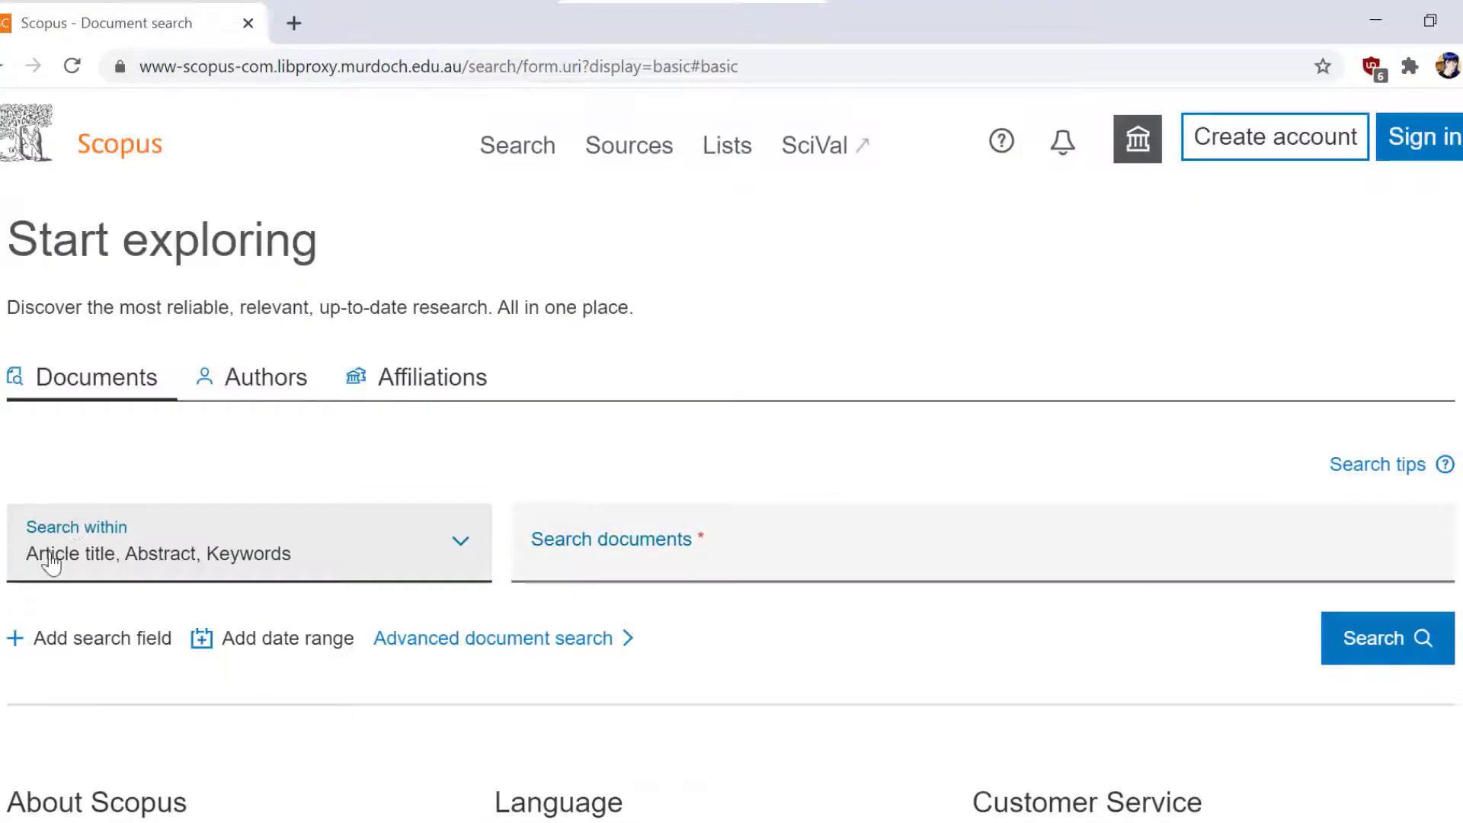
{"action": "left_click", "coordinate": [96, 580]}
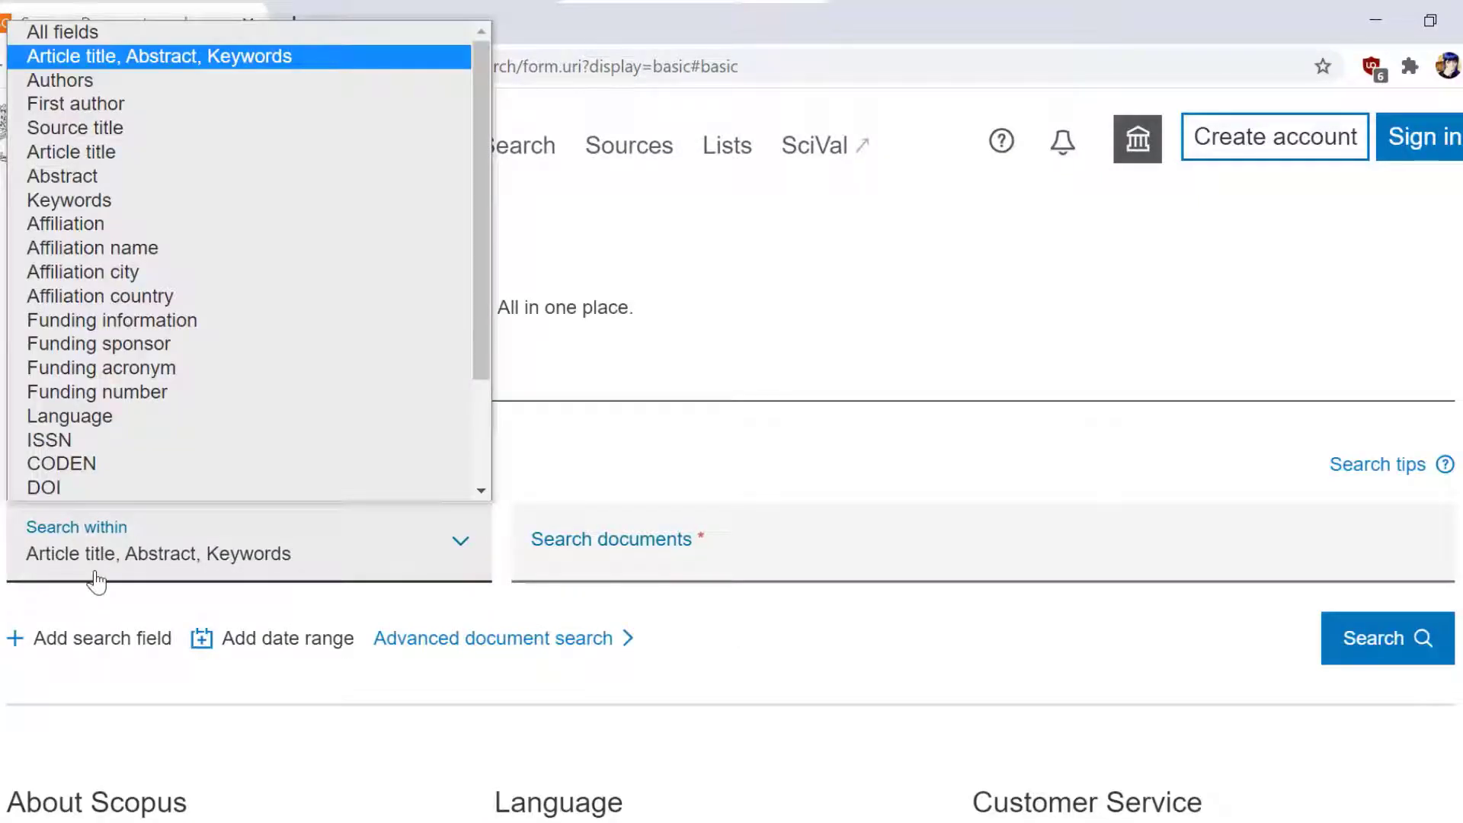
{"action": "left_click", "coordinate": [96, 581]}
{"action": "left_click", "coordinate": [636, 558]}
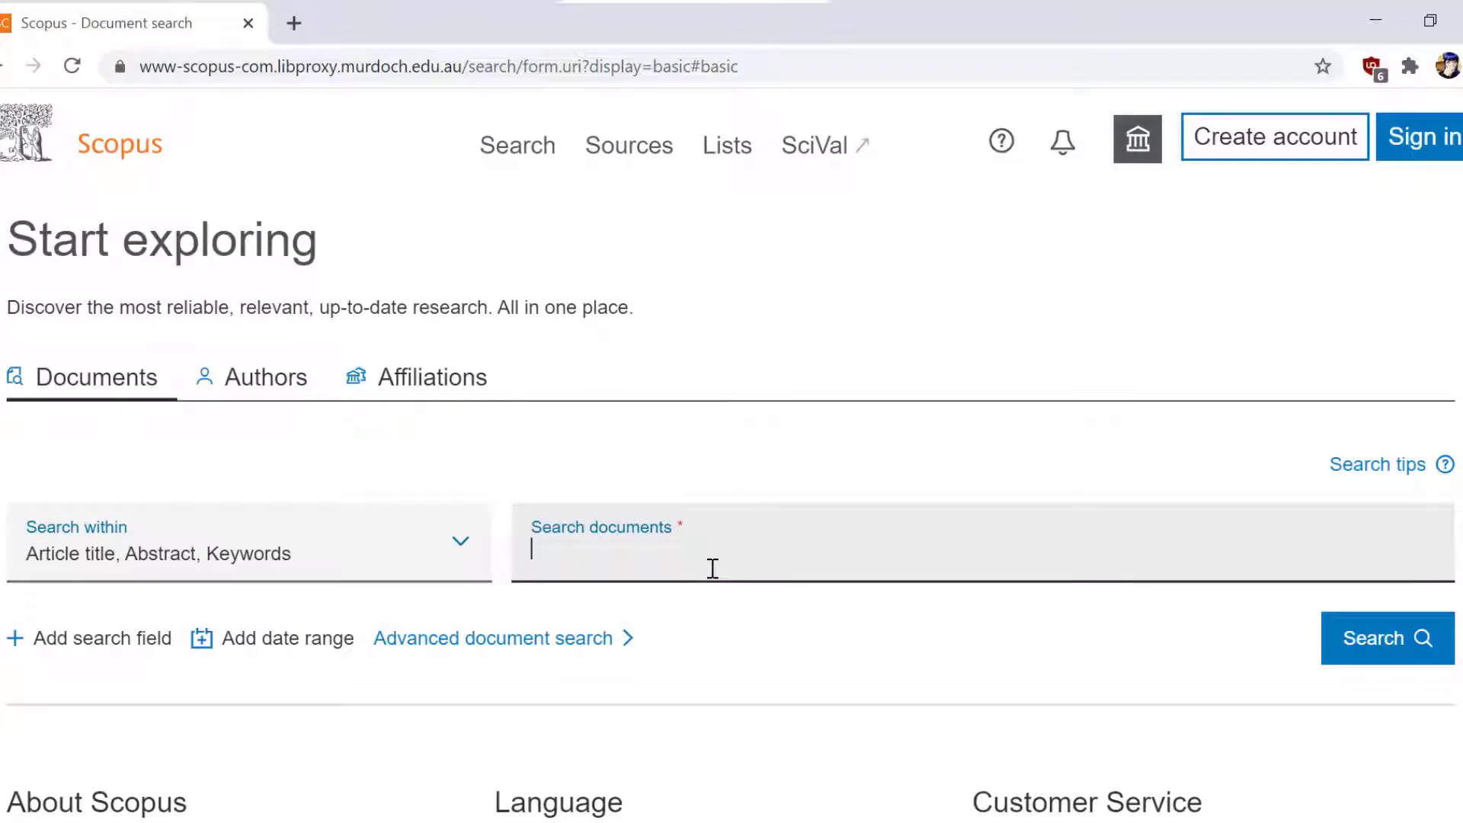
{"action": "type", "text": "marine mammals"}
{"action": "left_click", "coordinate": [1389, 660]}
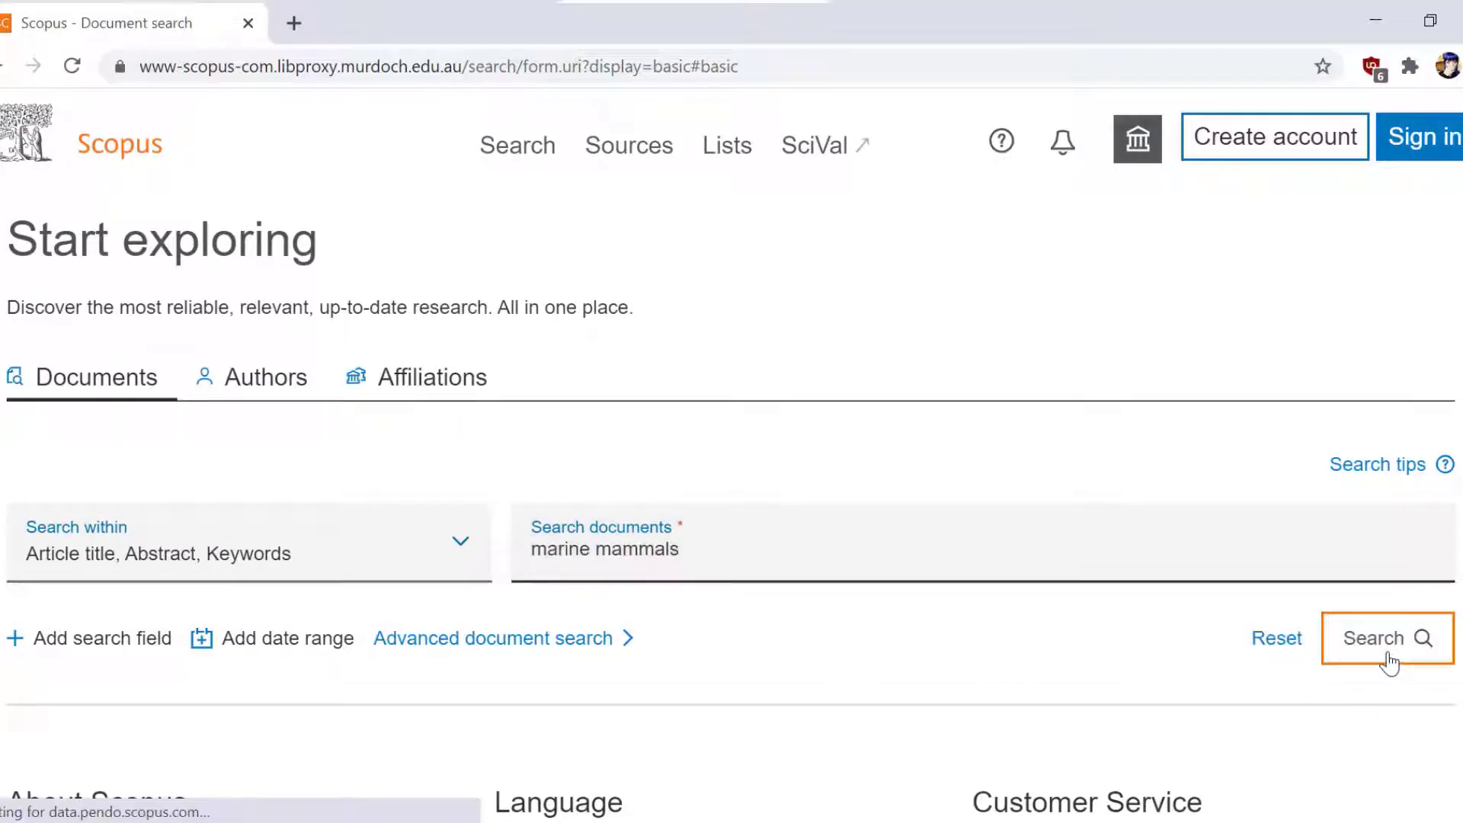
{"action": "scroll", "coordinate": [1113, 401], "scroll_direction": "down", "scroll_amount": 2}
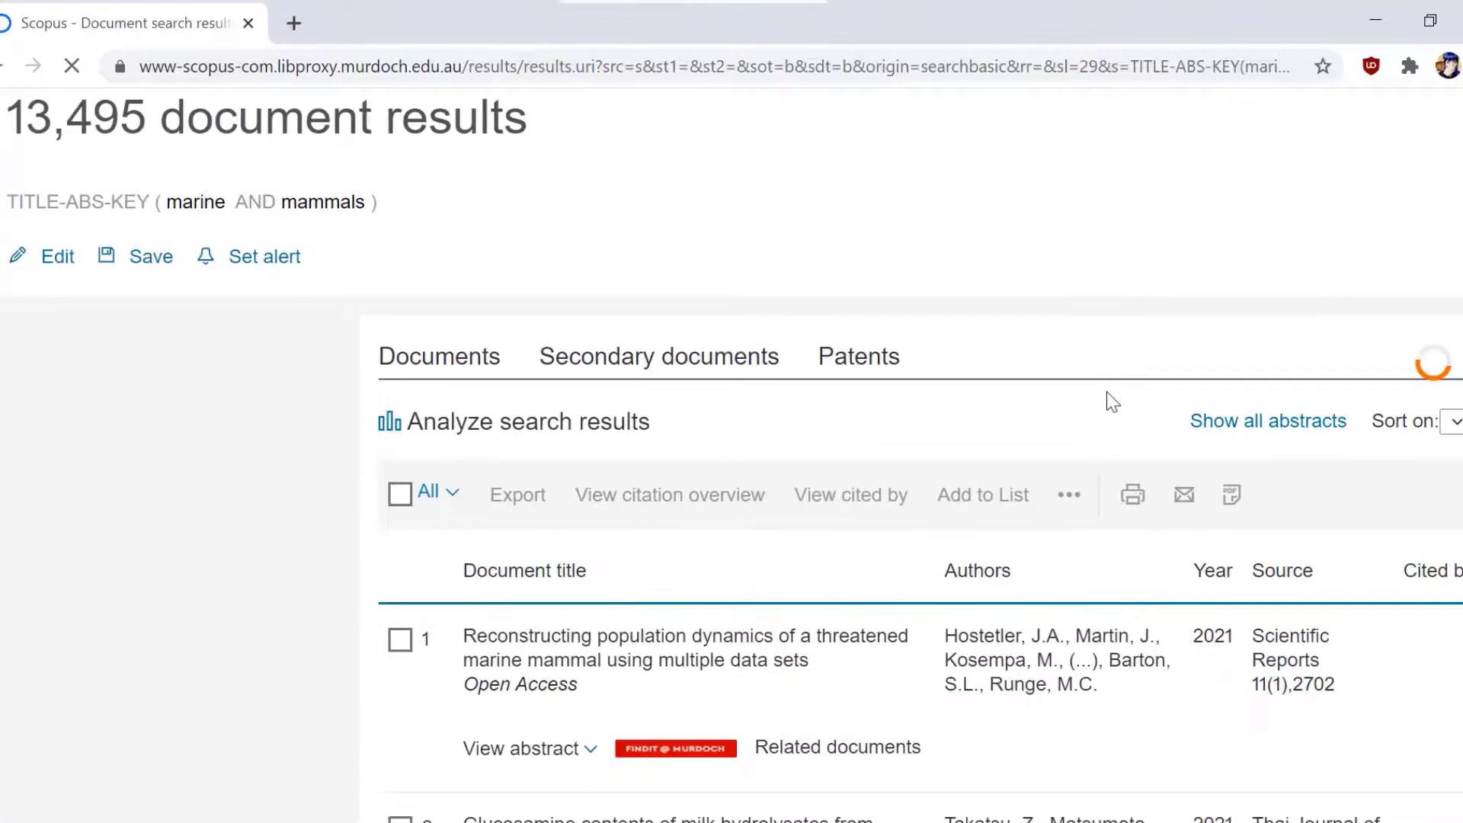
{"action": "scroll", "coordinate": [1112, 401], "scroll_direction": "down", "scroll_amount": 4}
- Export the first two search results in RIS format for EndNote
{"action": "left_click", "coordinate": [400, 397]}
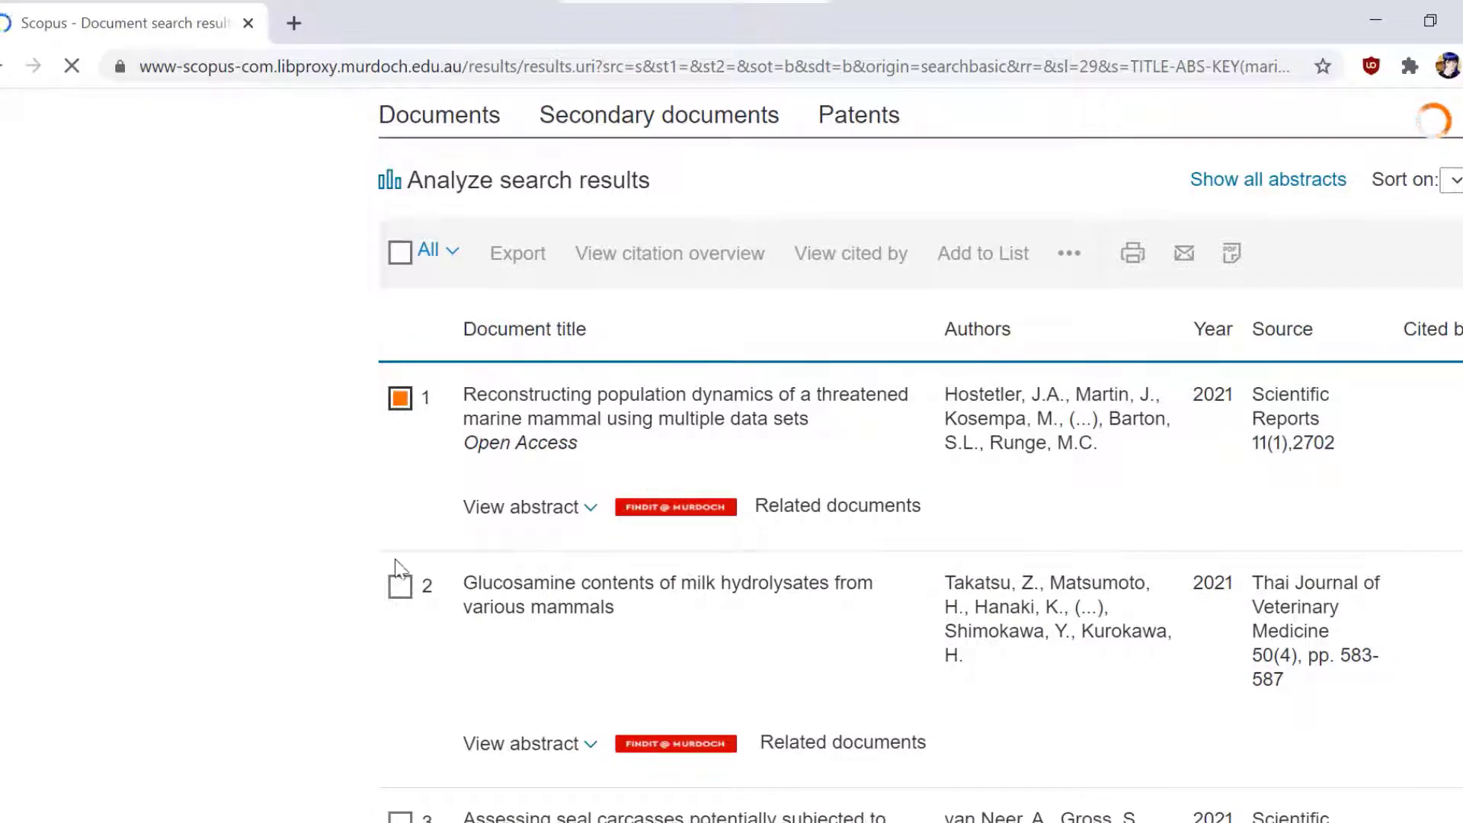
{"action": "left_click", "coordinate": [400, 585]}
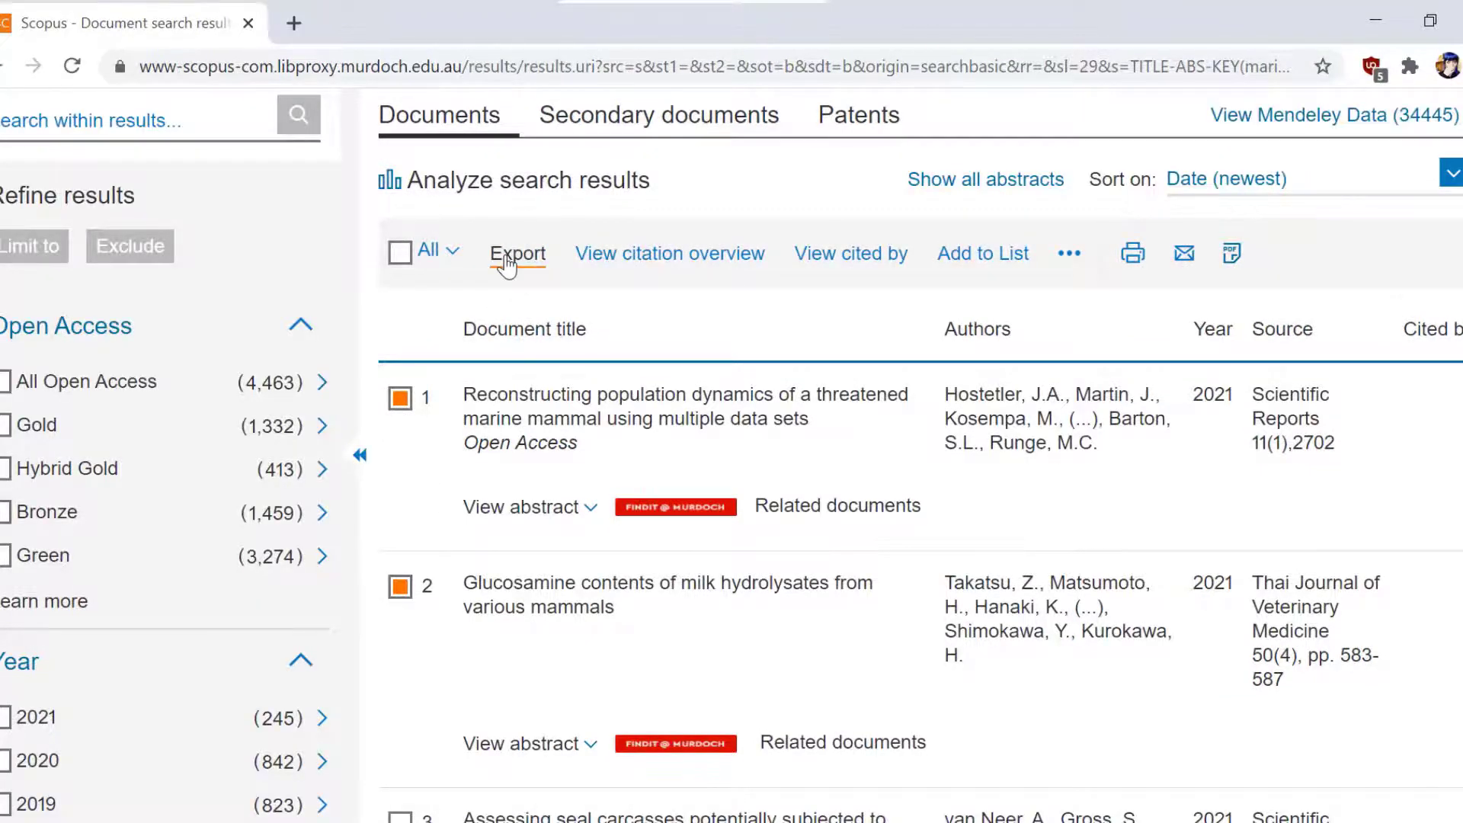
{"action": "left_click", "coordinate": [507, 259]}
{"action": "left_click", "coordinate": [541, 328]}
{"action": "scroll", "coordinate": [625, 389], "scroll_direction": "down", "scroll_amount": 1}
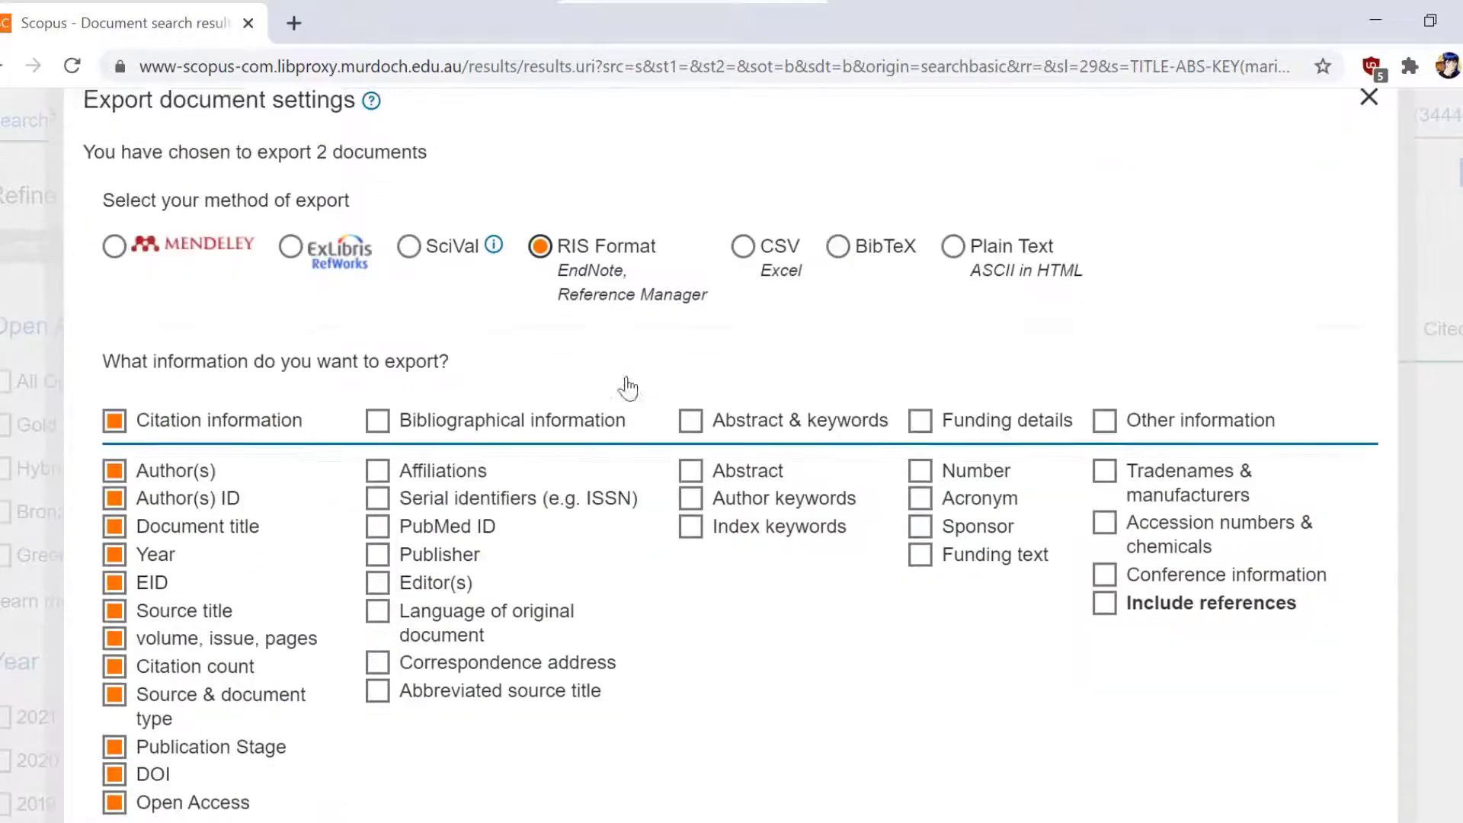
{"action": "scroll", "coordinate": [627, 389], "scroll_direction": "down", "scroll_amount": 3}
{"action": "left_click", "coordinate": [1306, 732]}
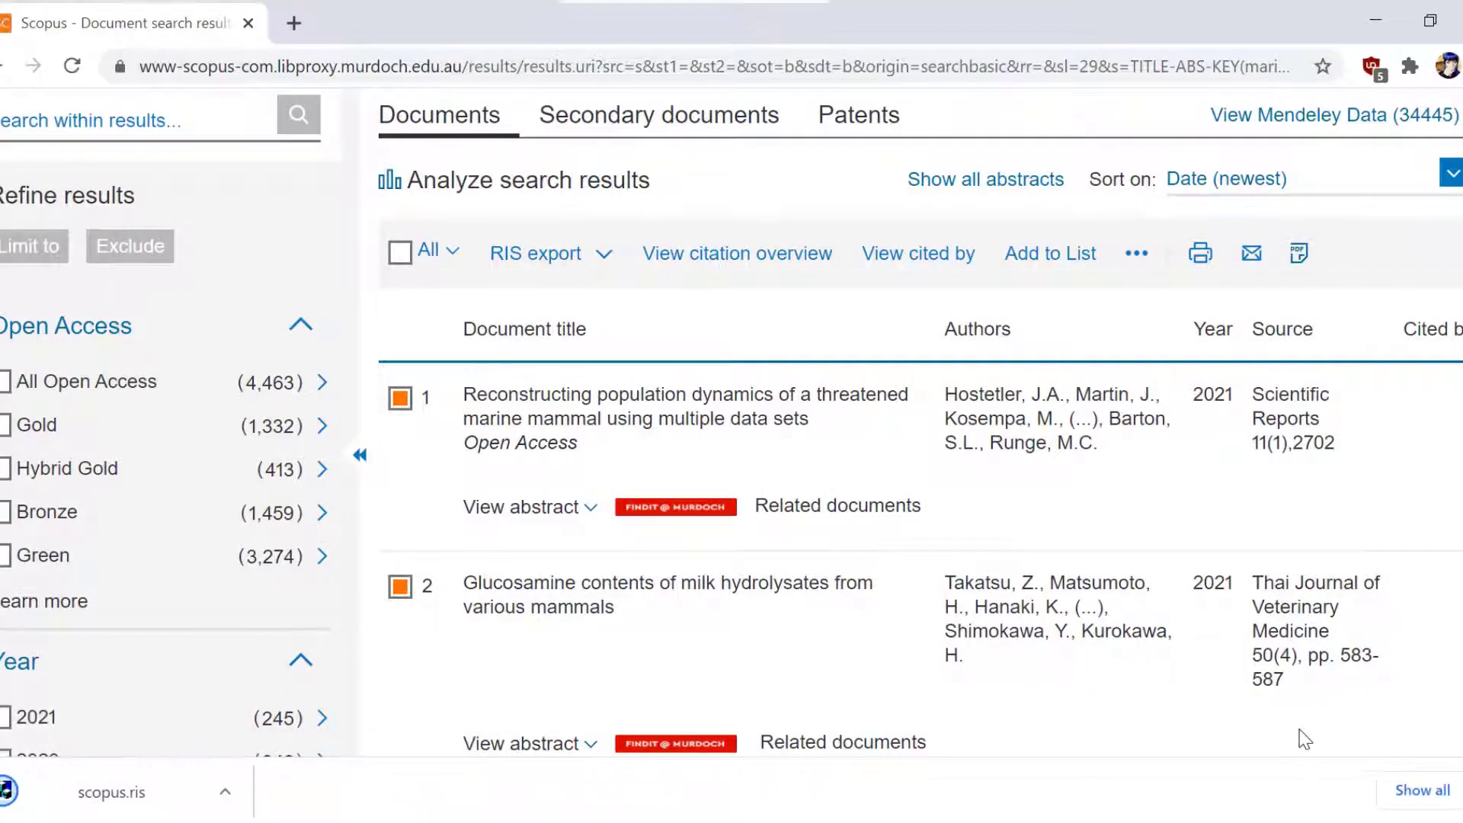
- Import scopus.ris into EndNote and review the Hostetler and Takatsu references
{"action": "left_click", "coordinate": [122, 792]}
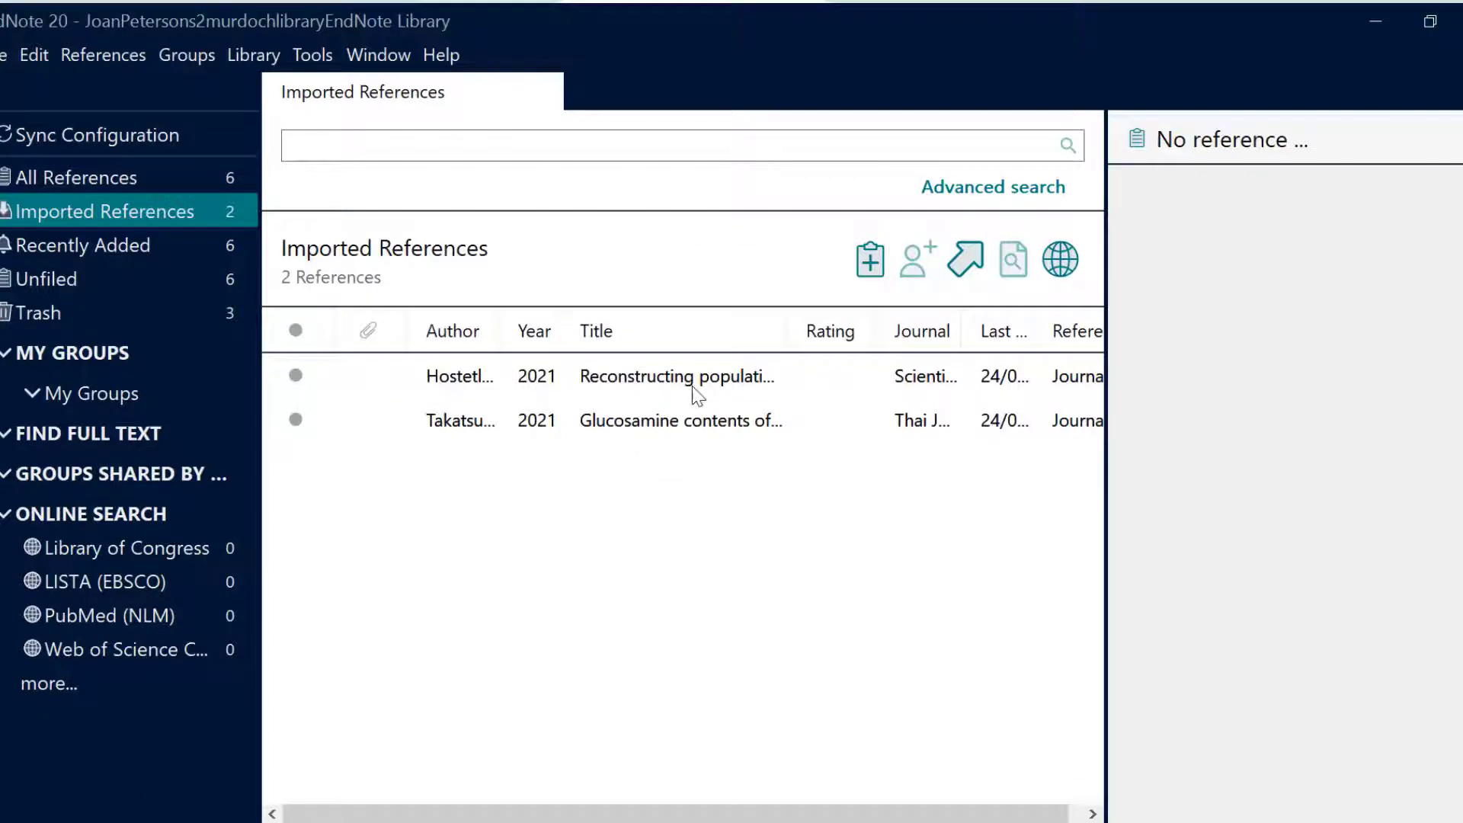
{"action": "left_click", "coordinate": [694, 381]}
{"action": "left_click", "coordinate": [728, 421]}
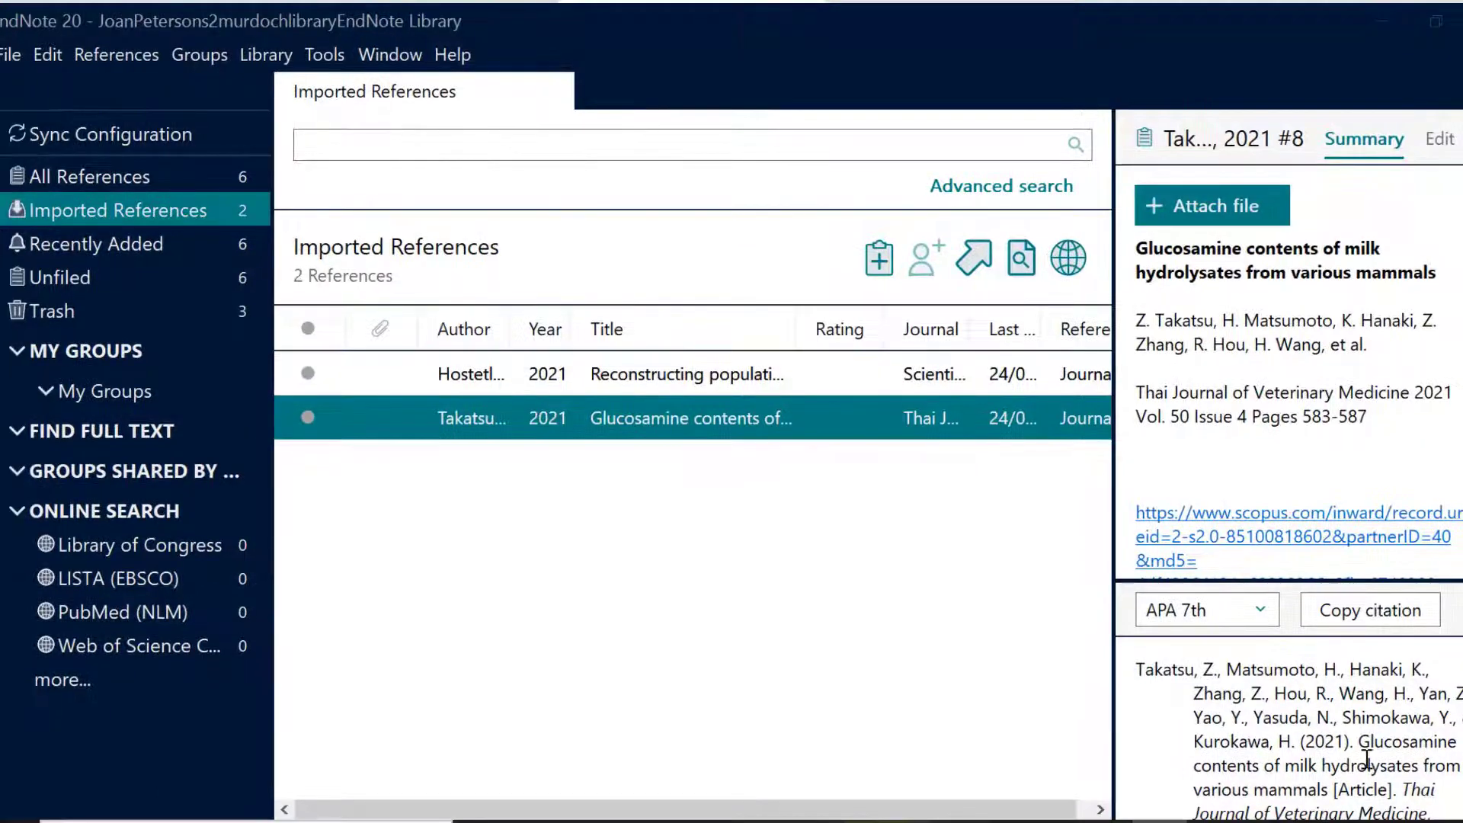
{"action": "left_click", "coordinate": [660, 385]}
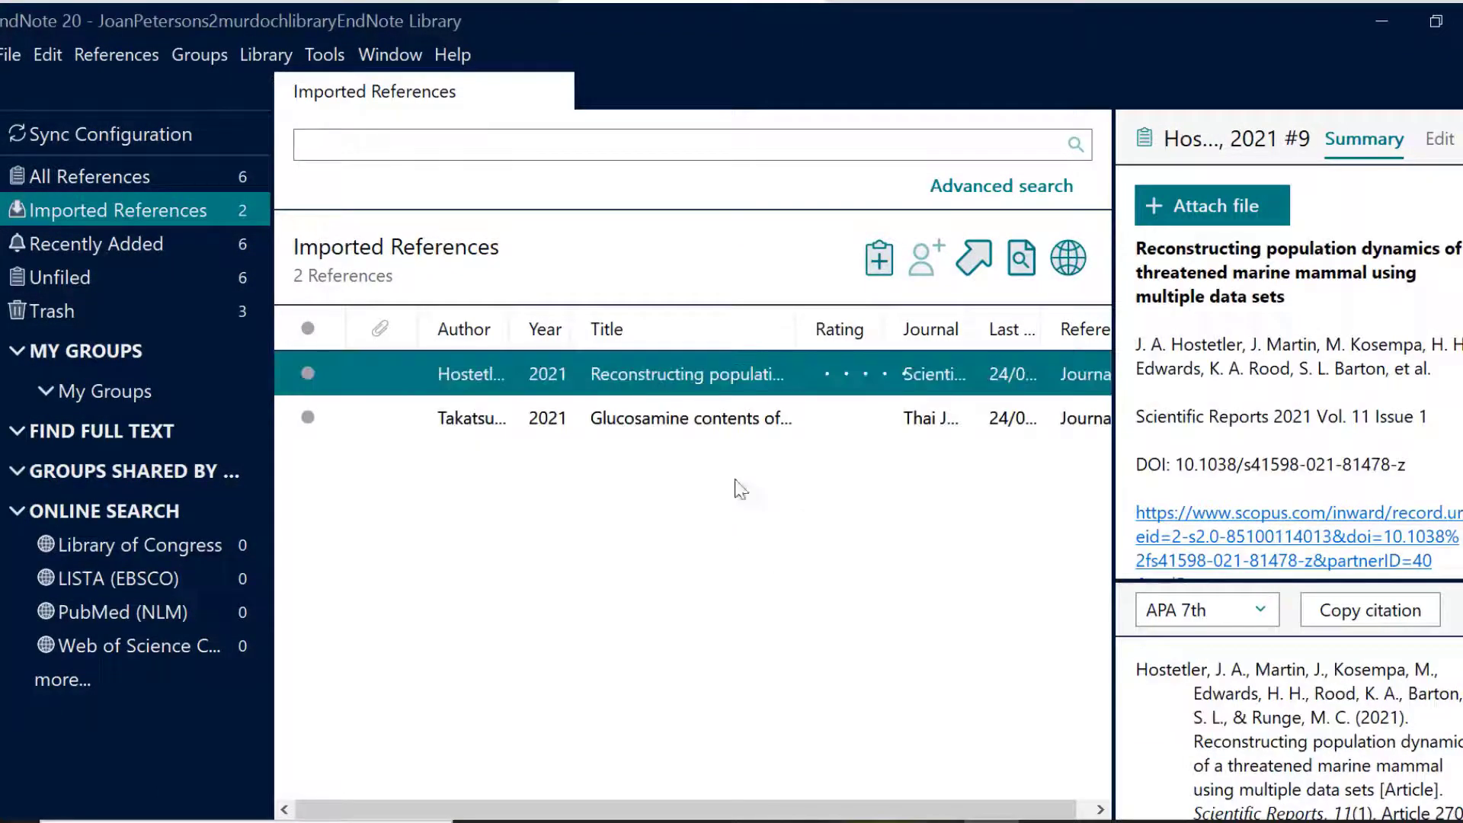
{"action": "left_click", "coordinate": [605, 425]}
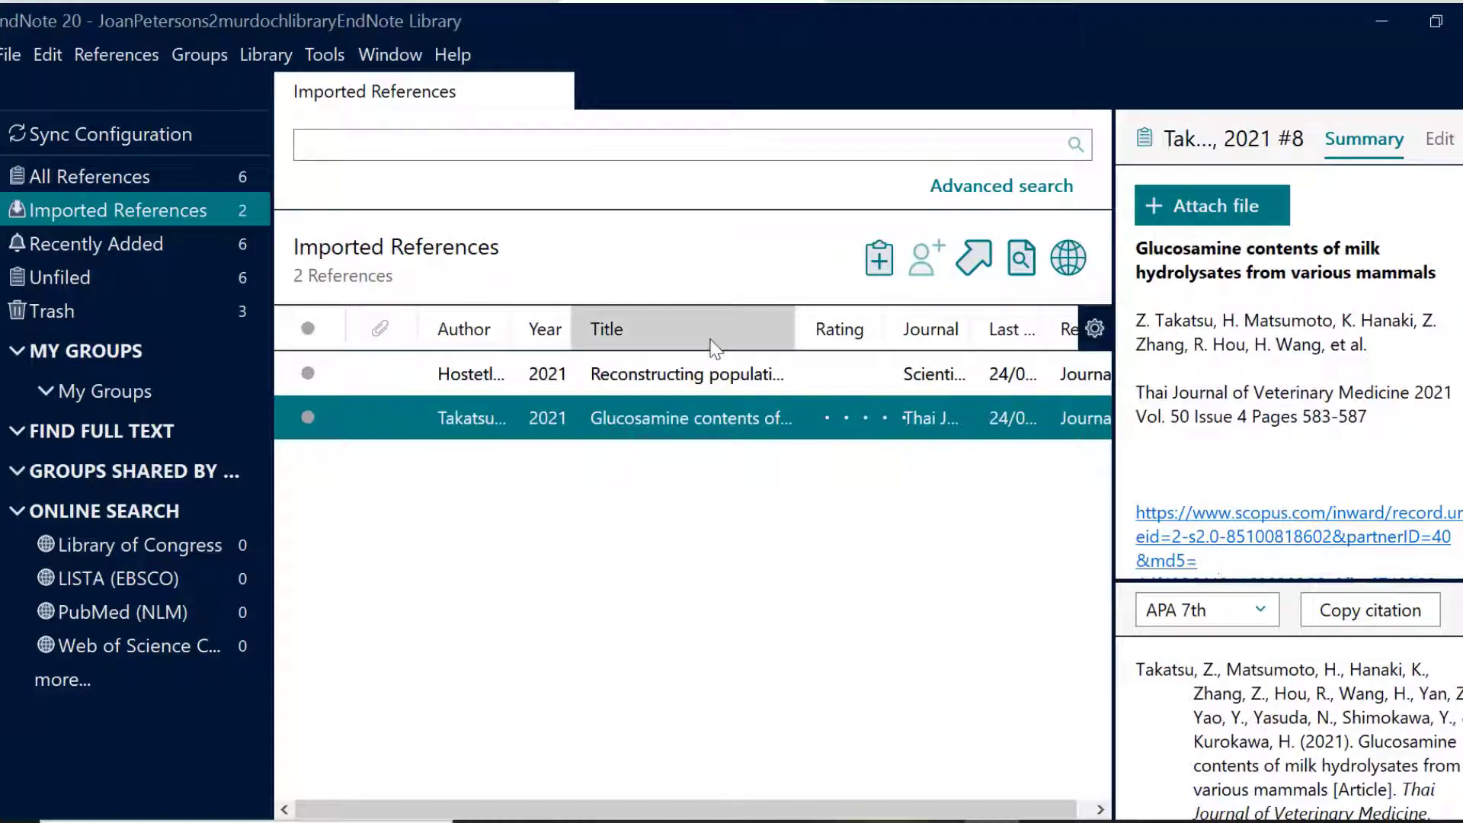
- Show All References and review the Gebbins and following entries
{"action": "left_click", "coordinate": [76, 183]}
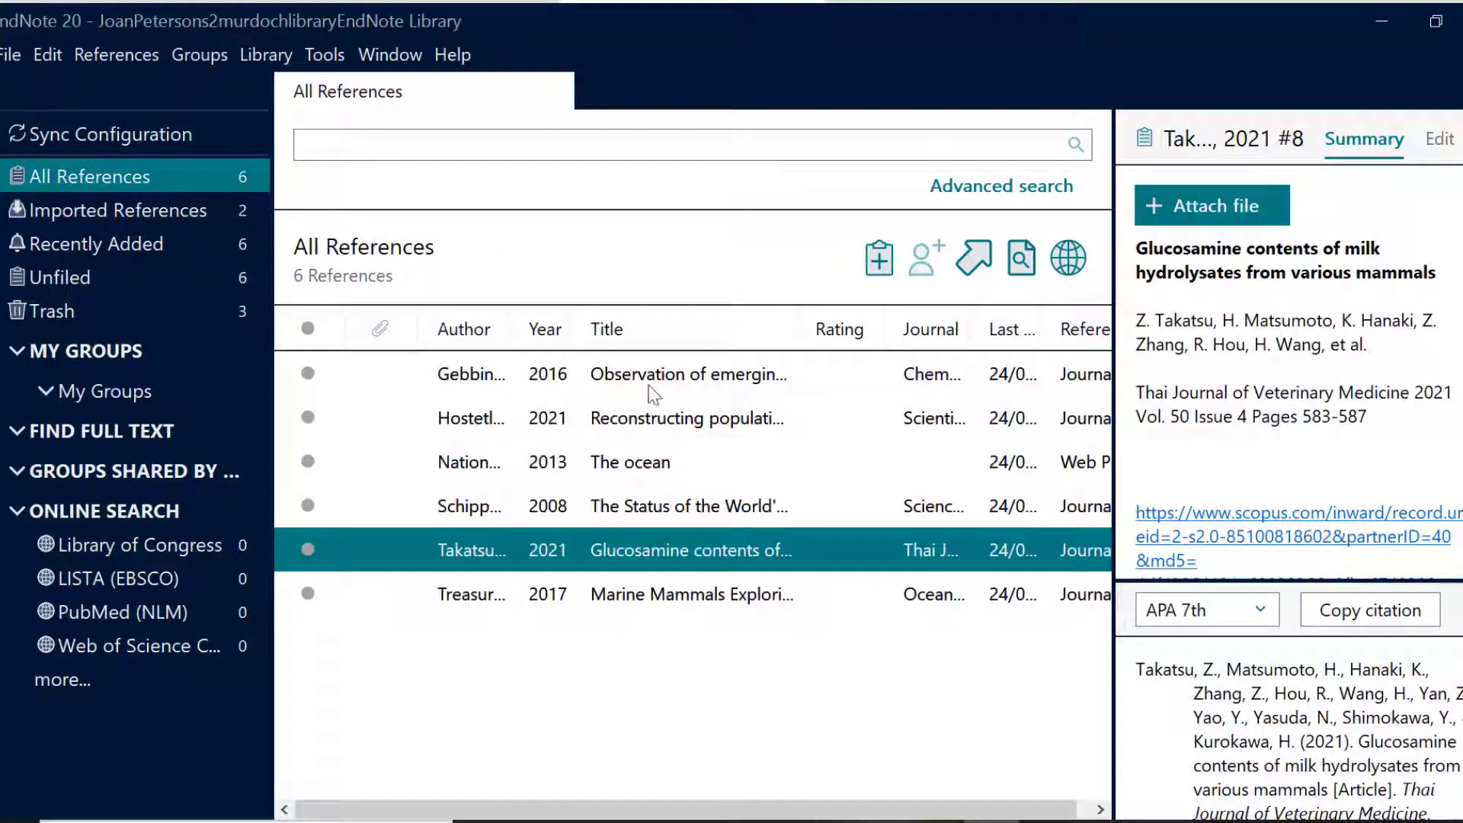
{"action": "left_click", "coordinate": [668, 381]}
{"action": "left_click", "coordinate": [682, 419]}
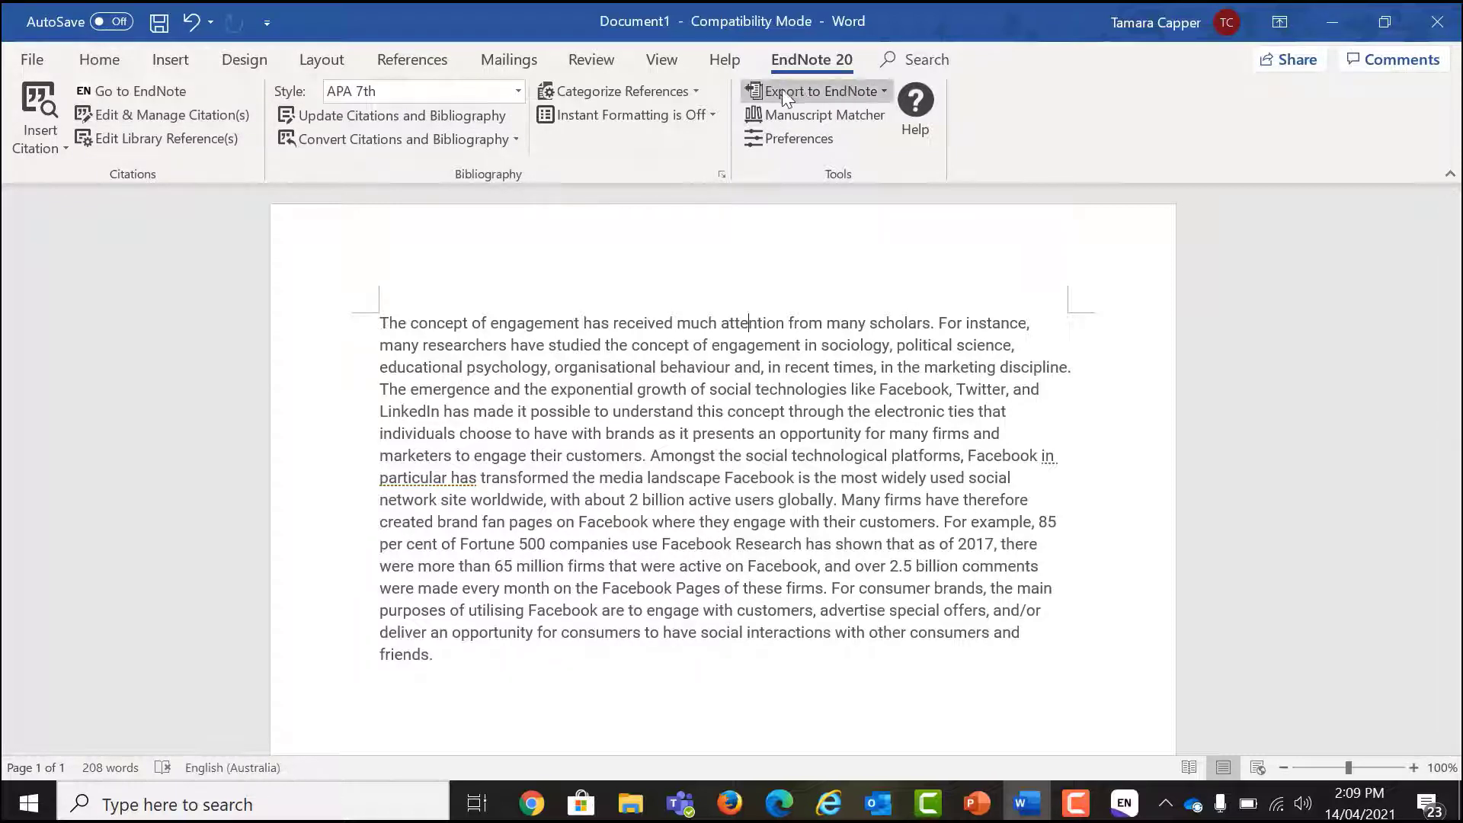
- Switch the document's citation style to ACS, then back to APA 7th
{"action": "left_click", "coordinate": [518, 89]}
{"action": "left_click", "coordinate": [518, 89]}
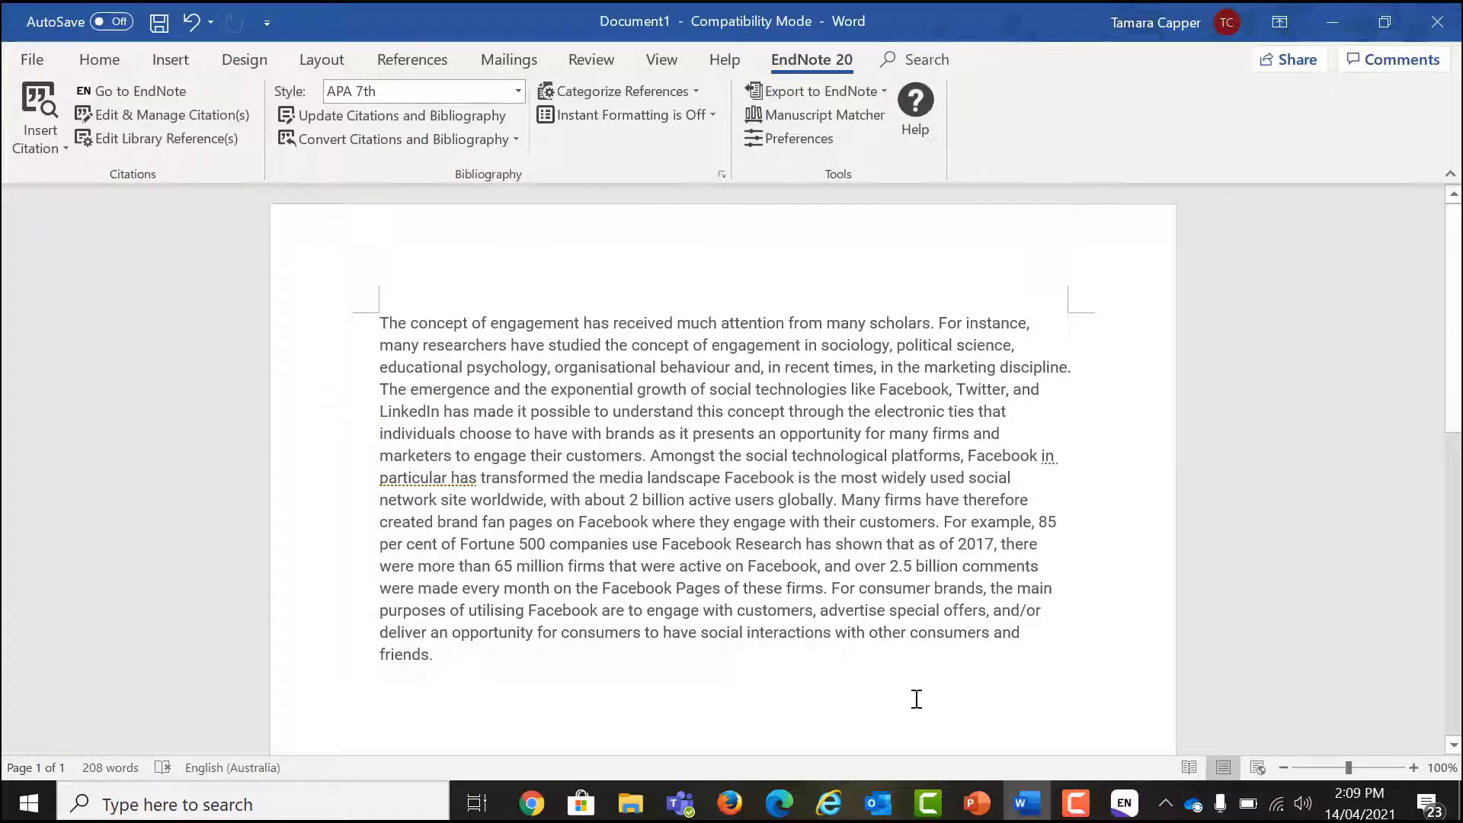
{"action": "left_click", "coordinate": [748, 322]}
{"action": "left_click", "coordinate": [518, 89]}
{"action": "left_click", "coordinate": [461, 117]}
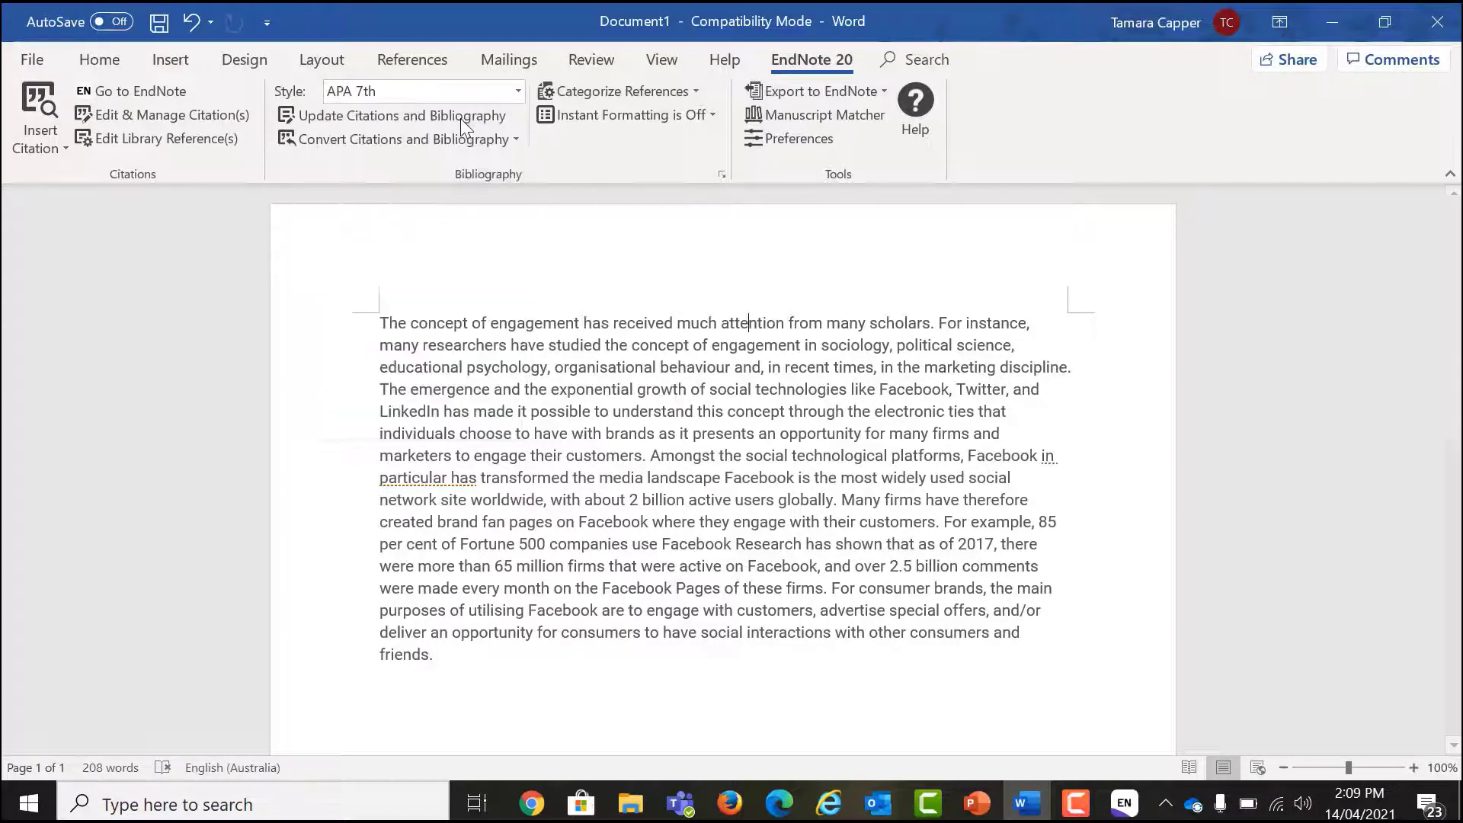
{"action": "left_click", "coordinate": [478, 649]}
{"action": "left_click", "coordinate": [490, 751]}
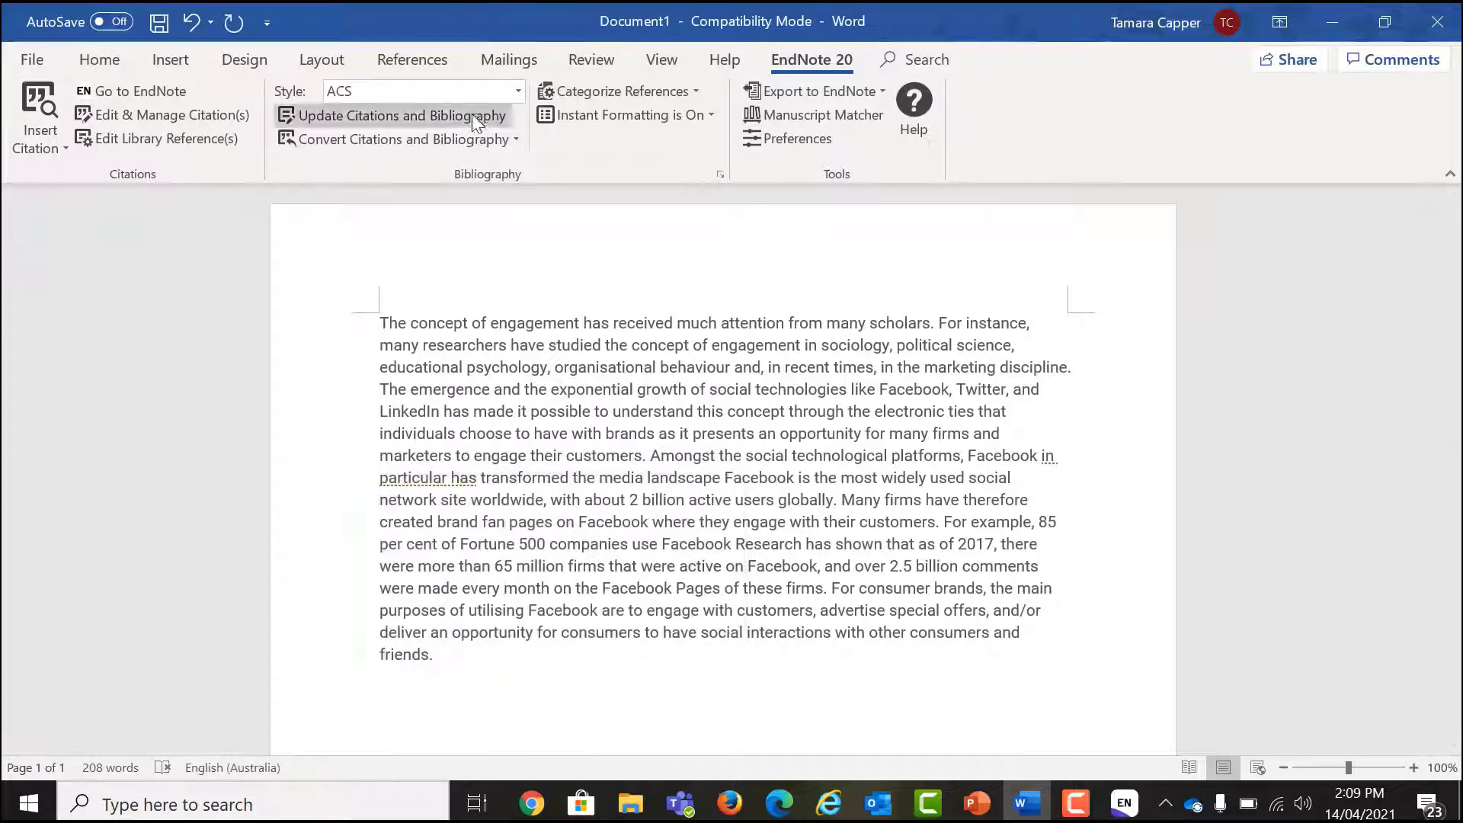
{"action": "left_click", "coordinate": [518, 91]}
{"action": "left_click", "coordinate": [441, 222]}
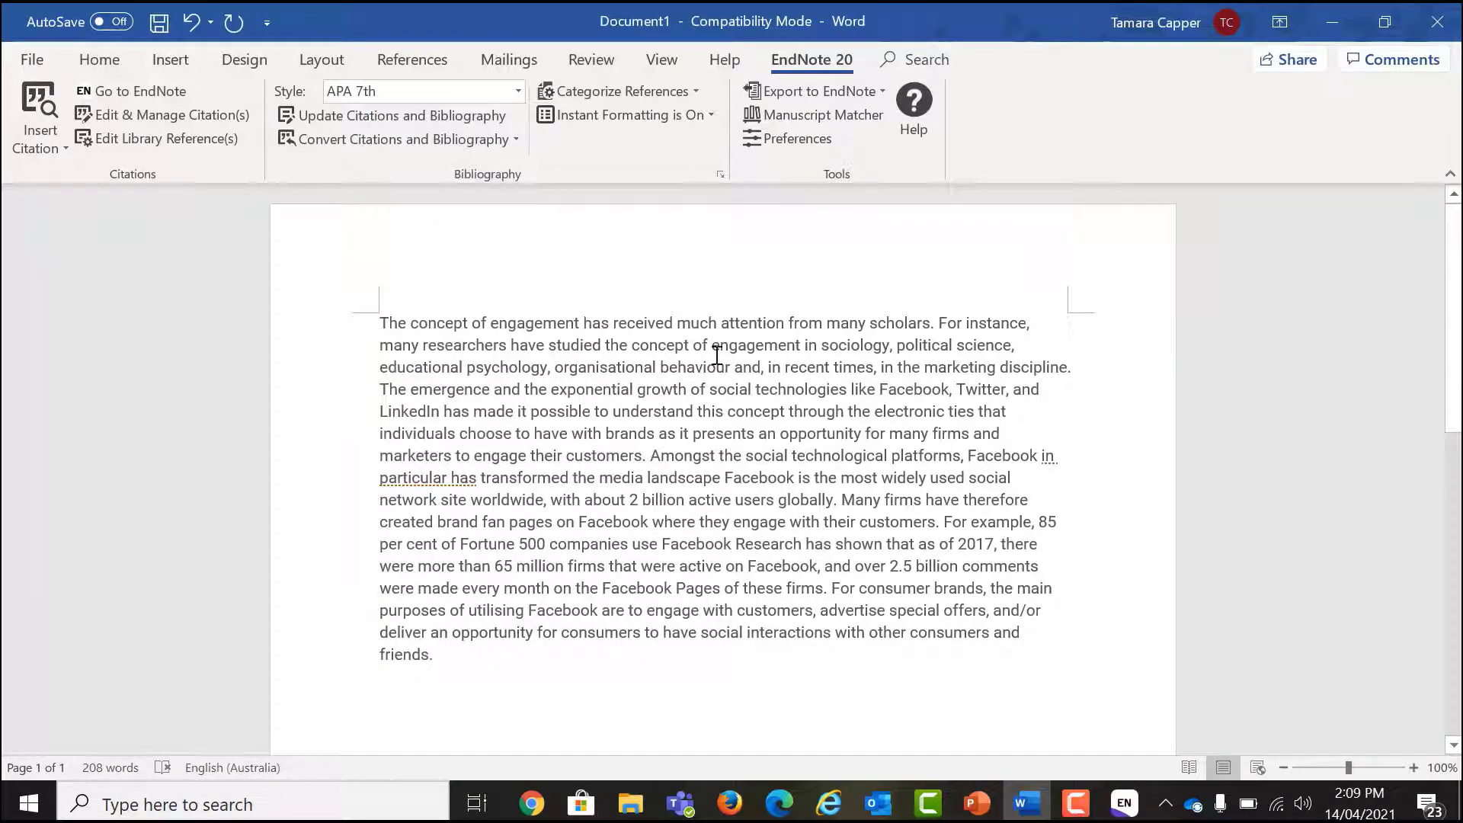
- Insert the reference selected in EndNote as a citation after 'discipline.'
{"action": "left_click", "coordinate": [39, 144]}
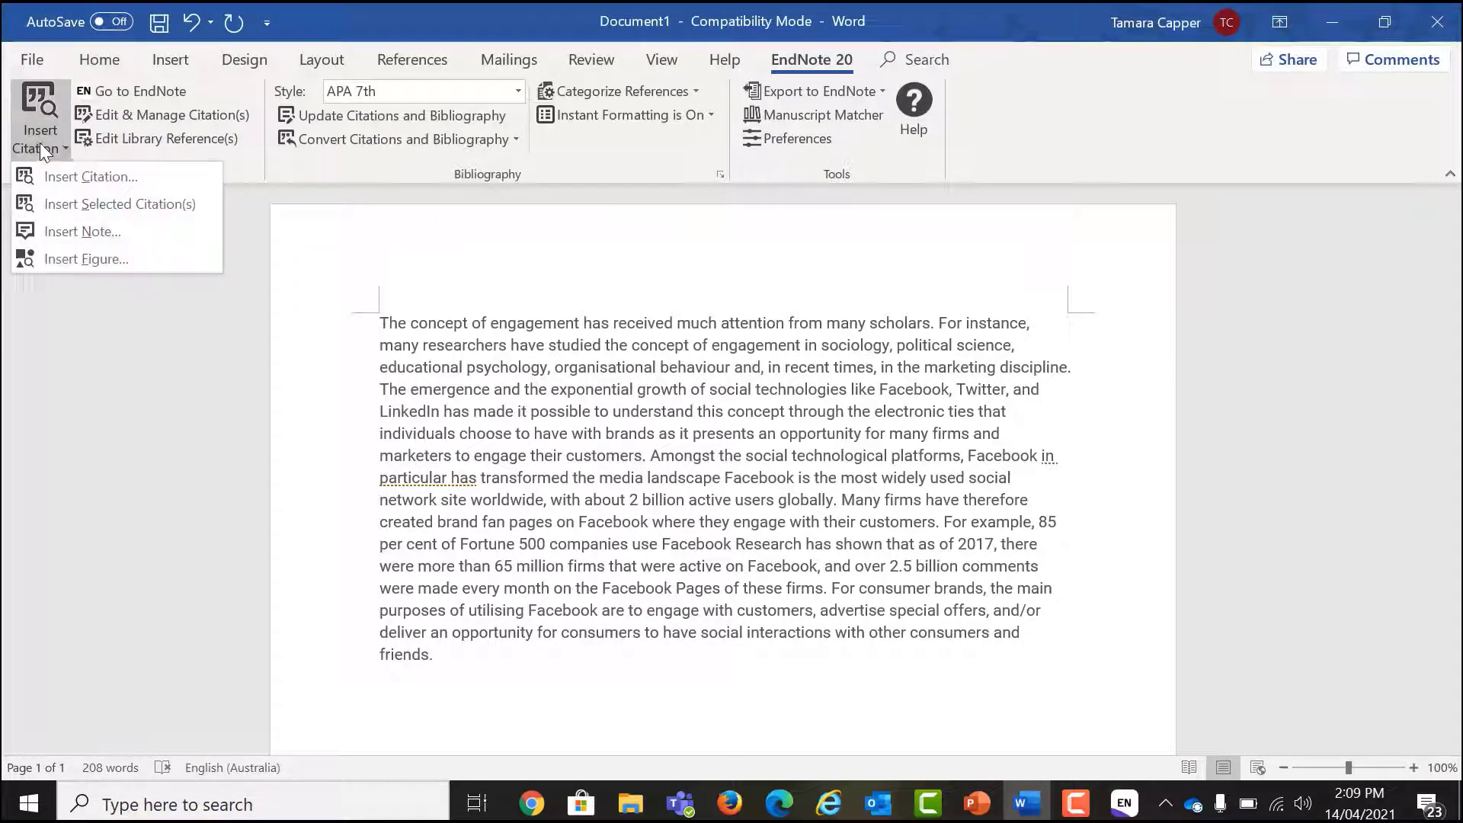
{"action": "left_click", "coordinate": [144, 204]}
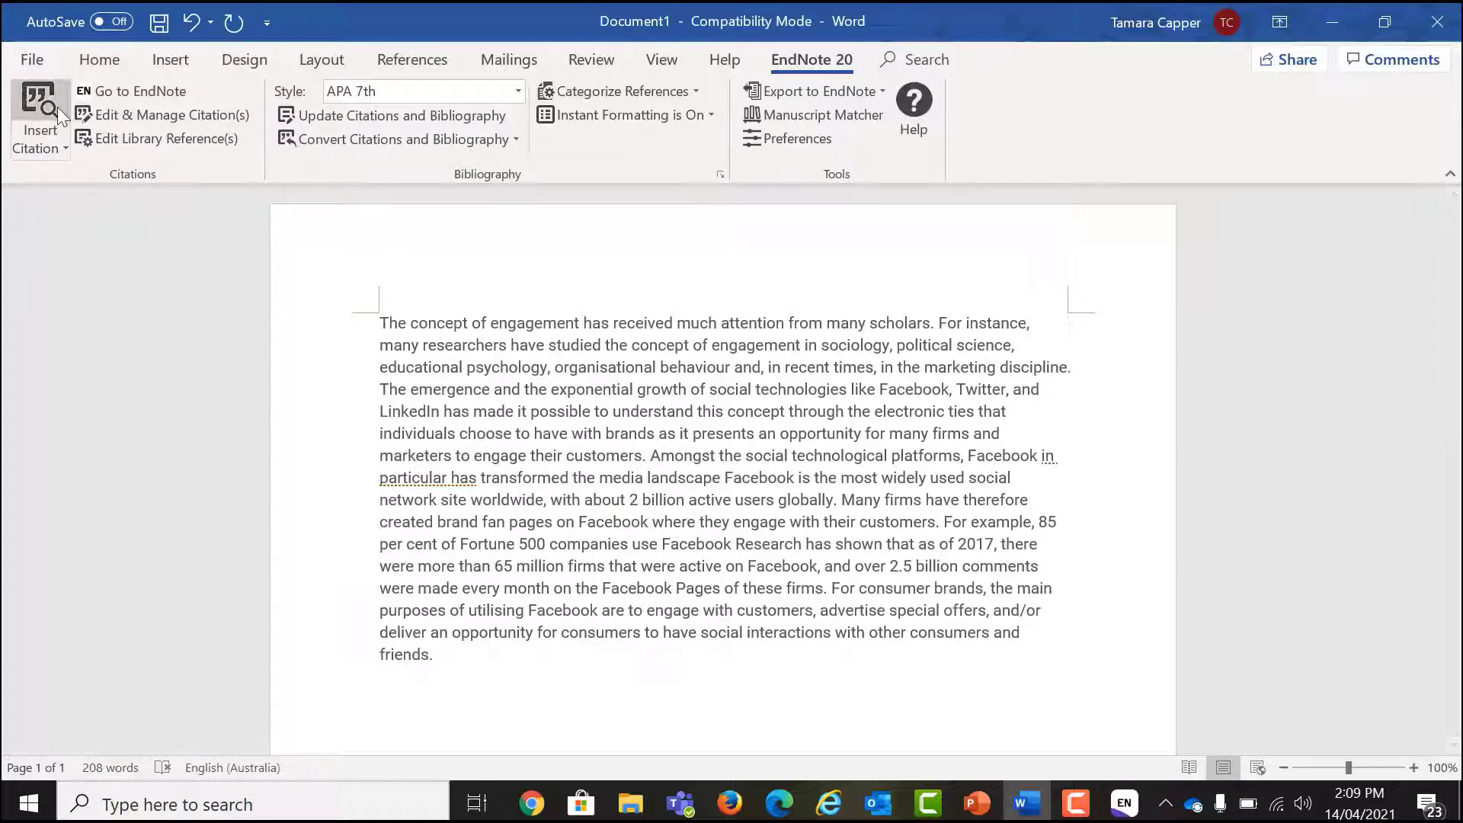
{"action": "left_click", "coordinate": [86, 91]}
{"action": "left_click", "coordinate": [1027, 802]}
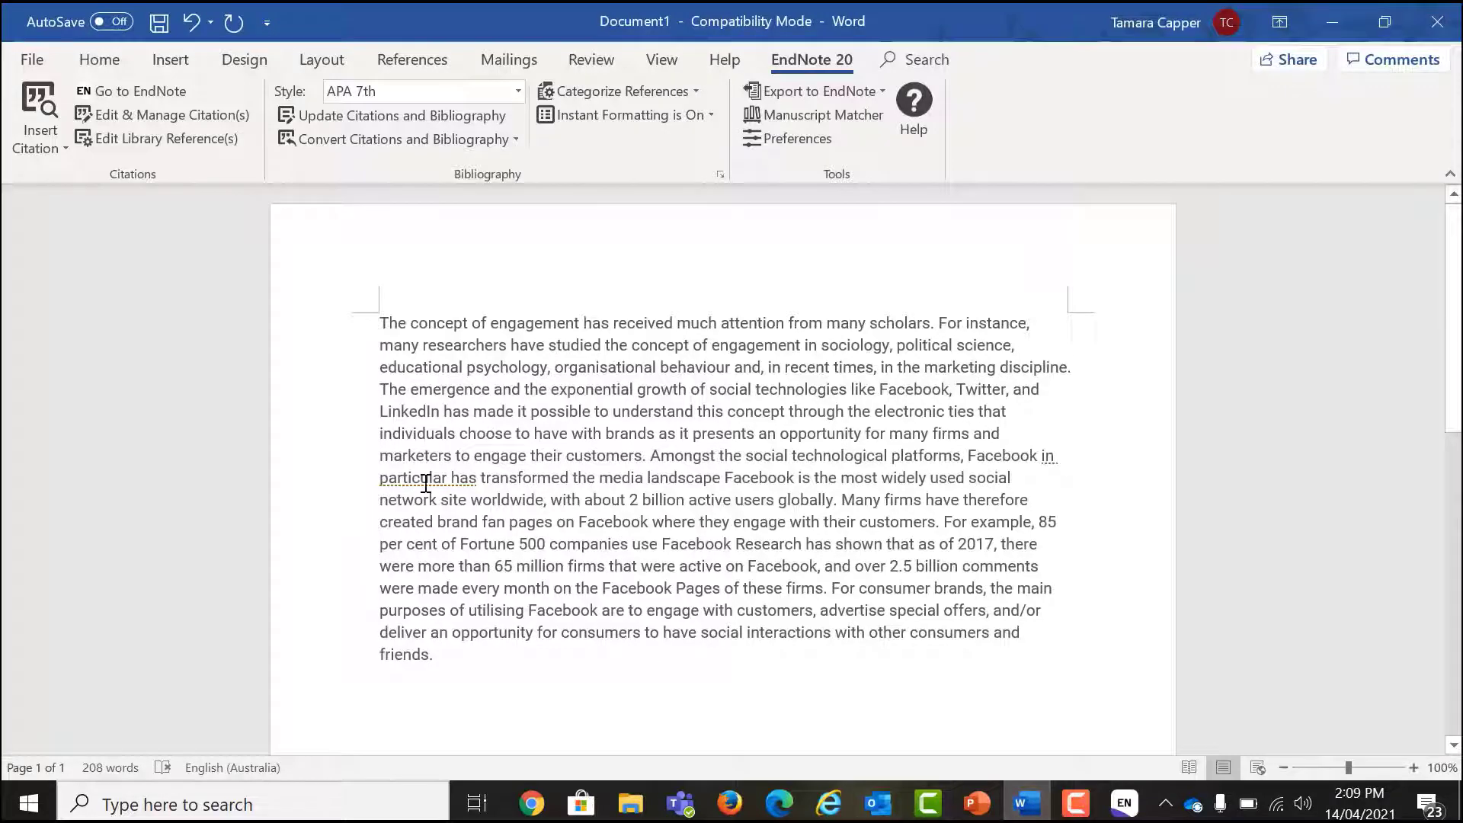
{"action": "left_click", "coordinate": [63, 147]}
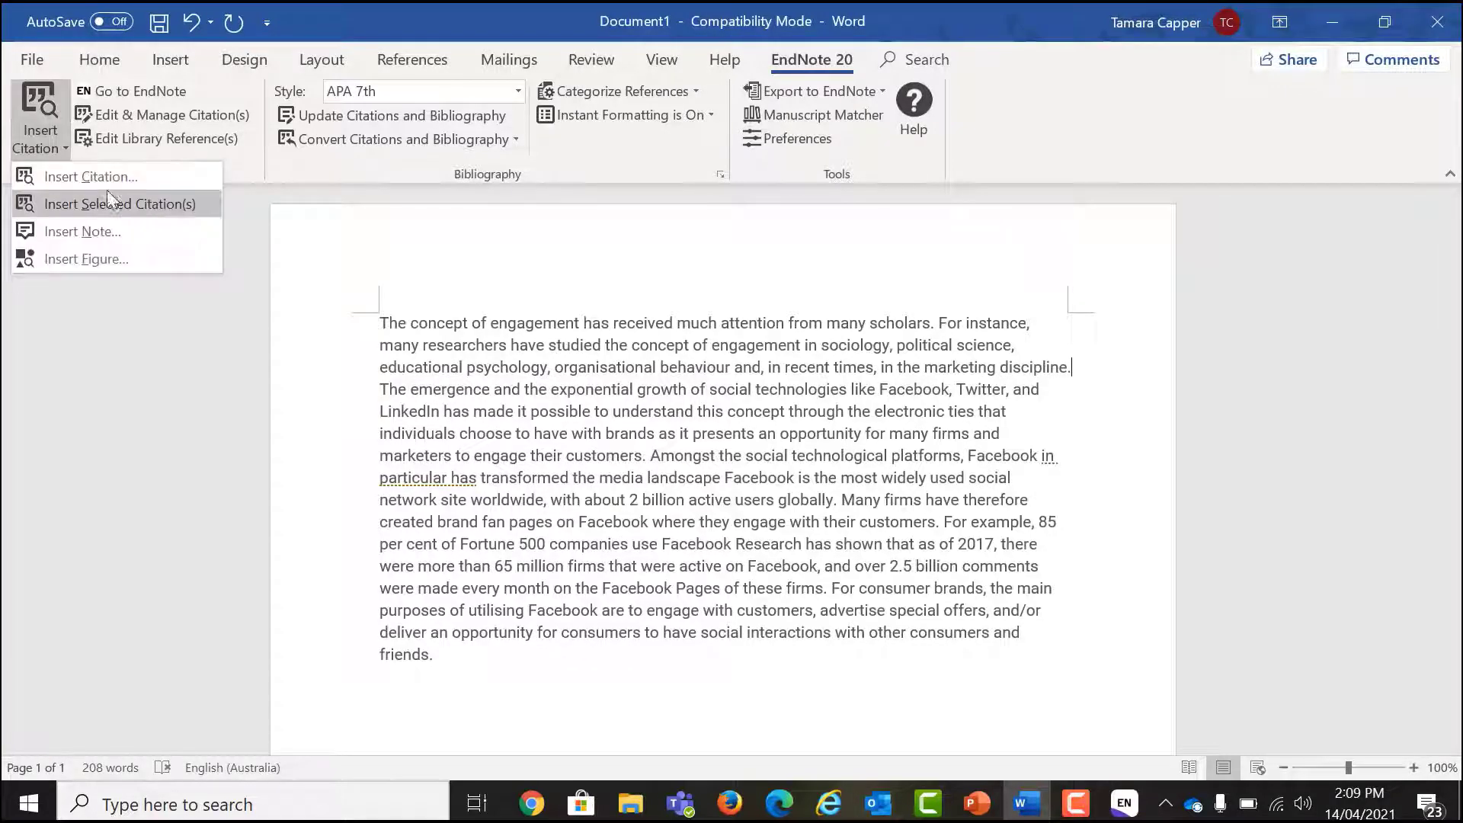
{"action": "left_click", "coordinate": [168, 205]}
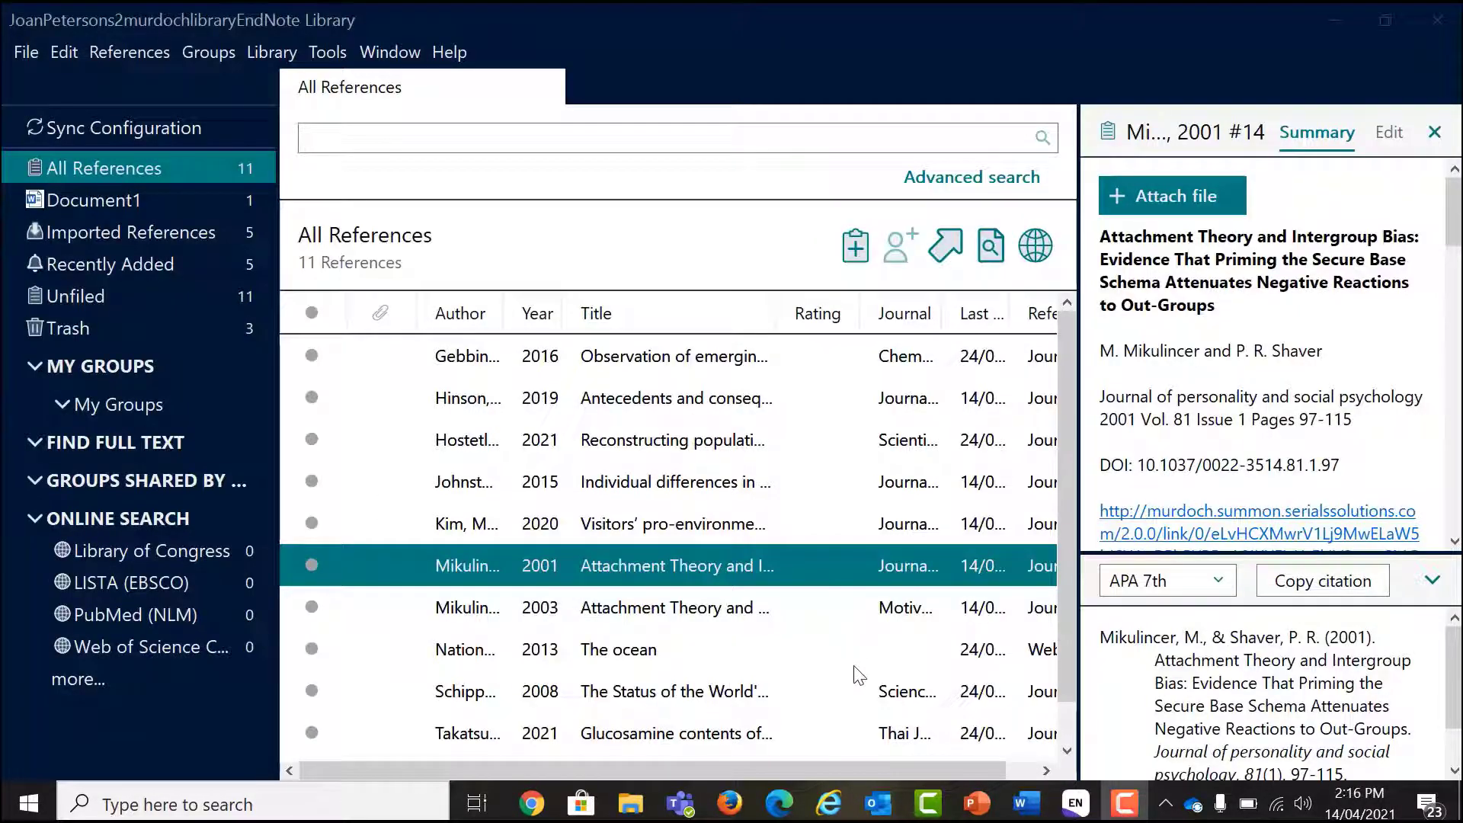
- Select APA 7th as the style for the 2001 Attachment Theory and Intergroup Bias reference
{"action": "left_click", "coordinate": [805, 565]}
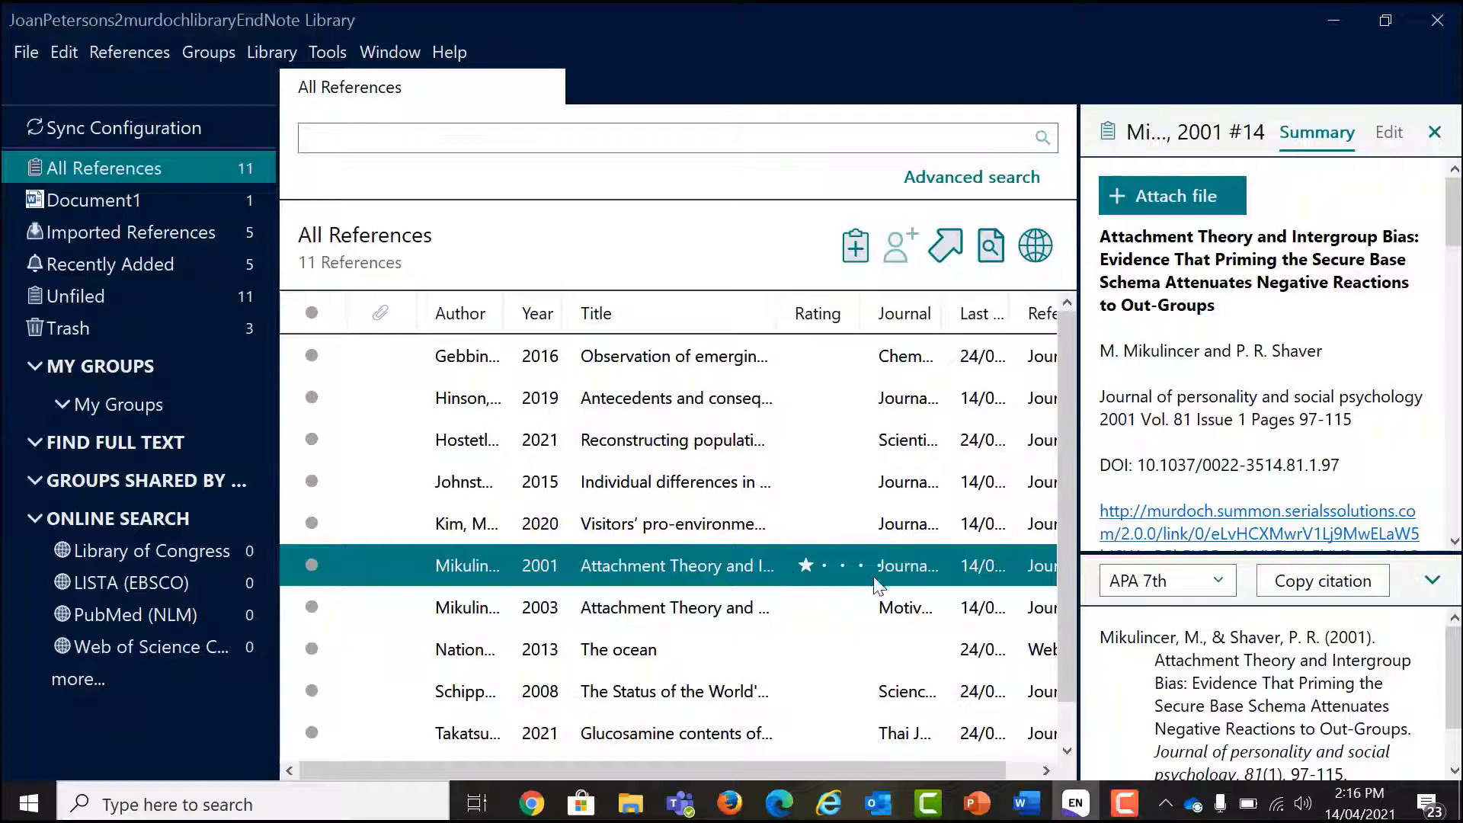
{"action": "left_click", "coordinate": [1150, 581]}
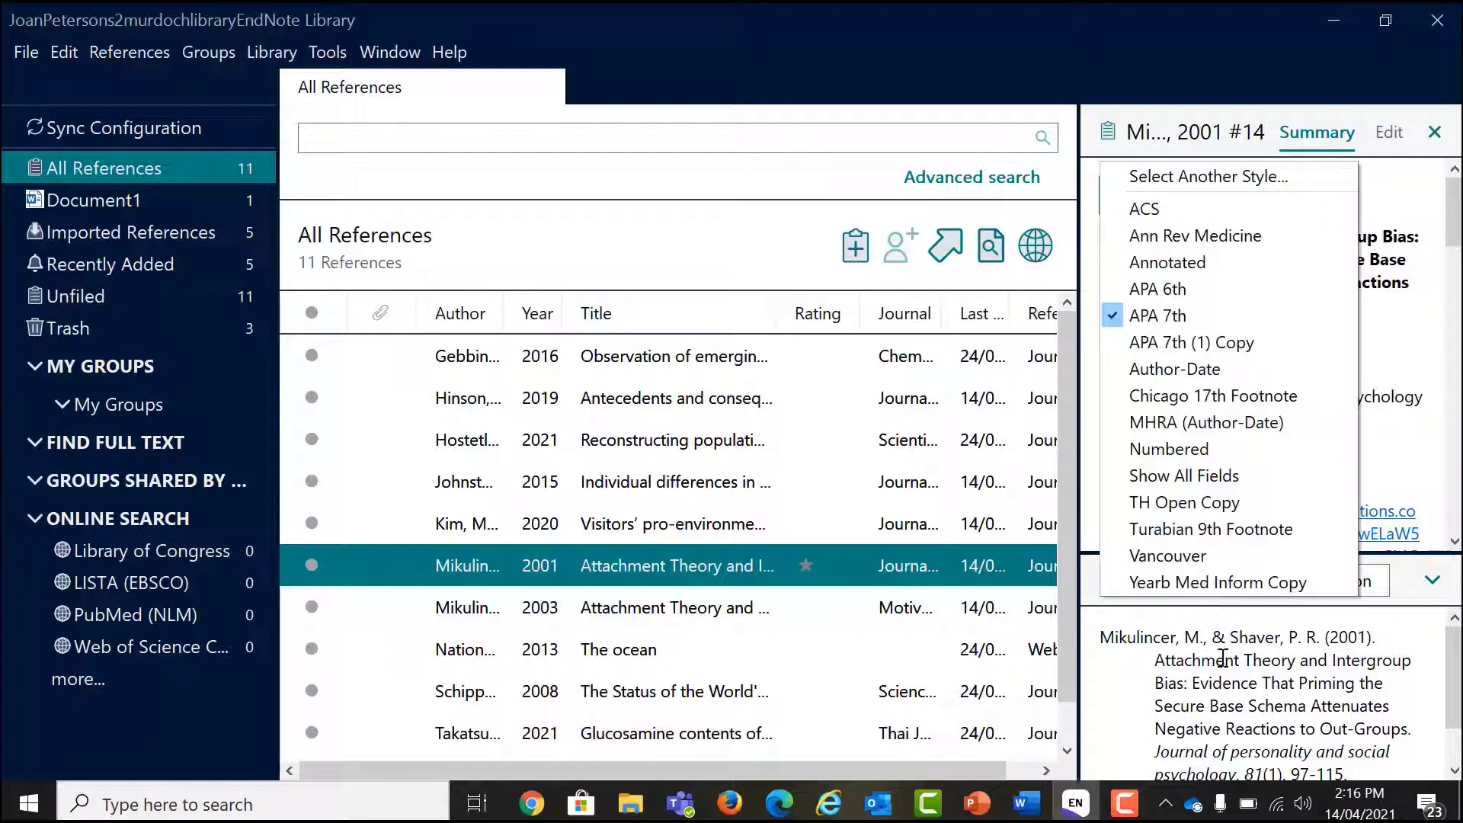
{"action": "left_click", "coordinate": [1156, 317]}
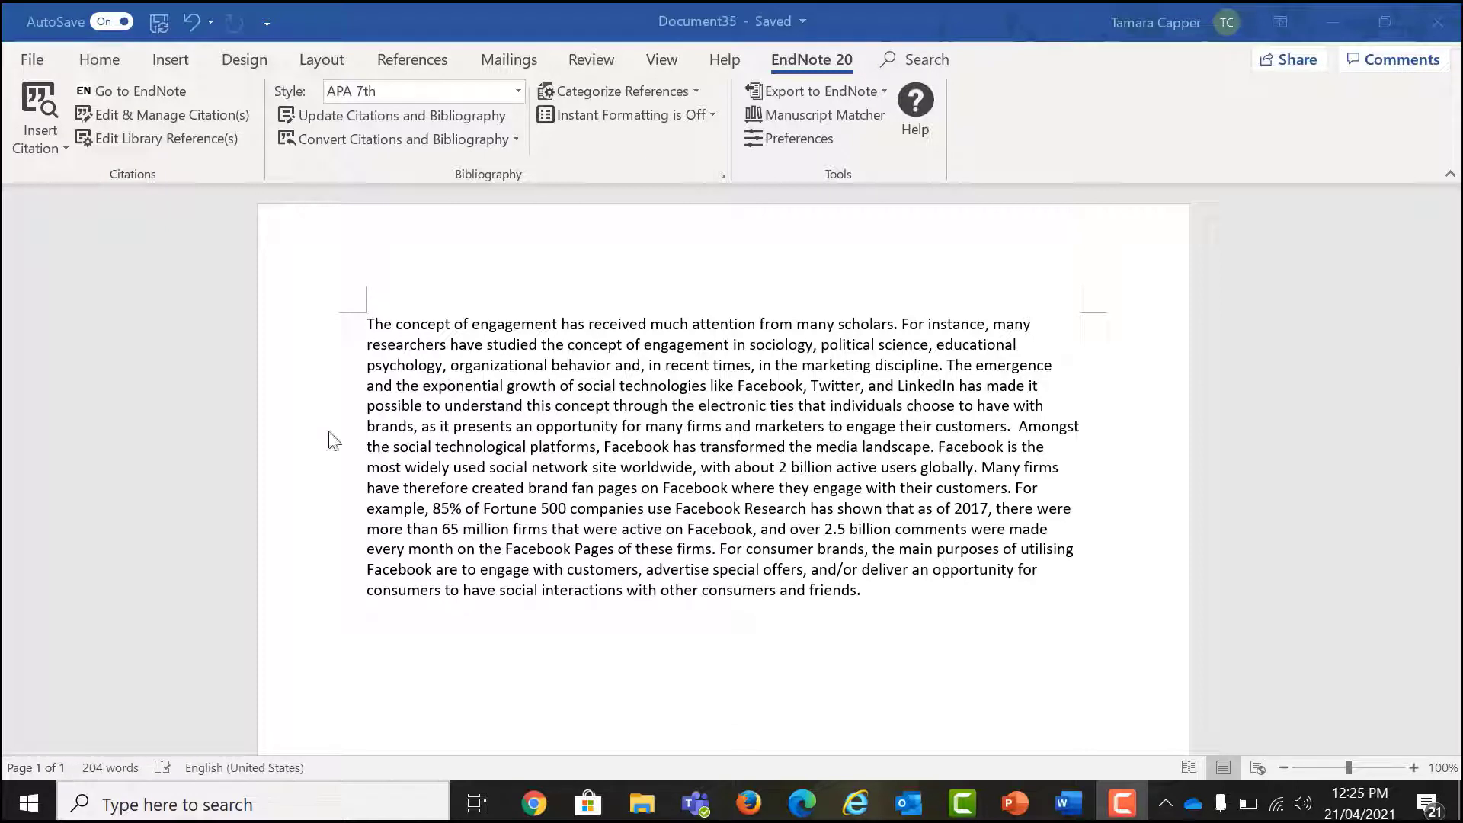
- Insert the selected attachment theory reference and check its citation and reference list fields
{"action": "left_click", "coordinate": [50, 140]}
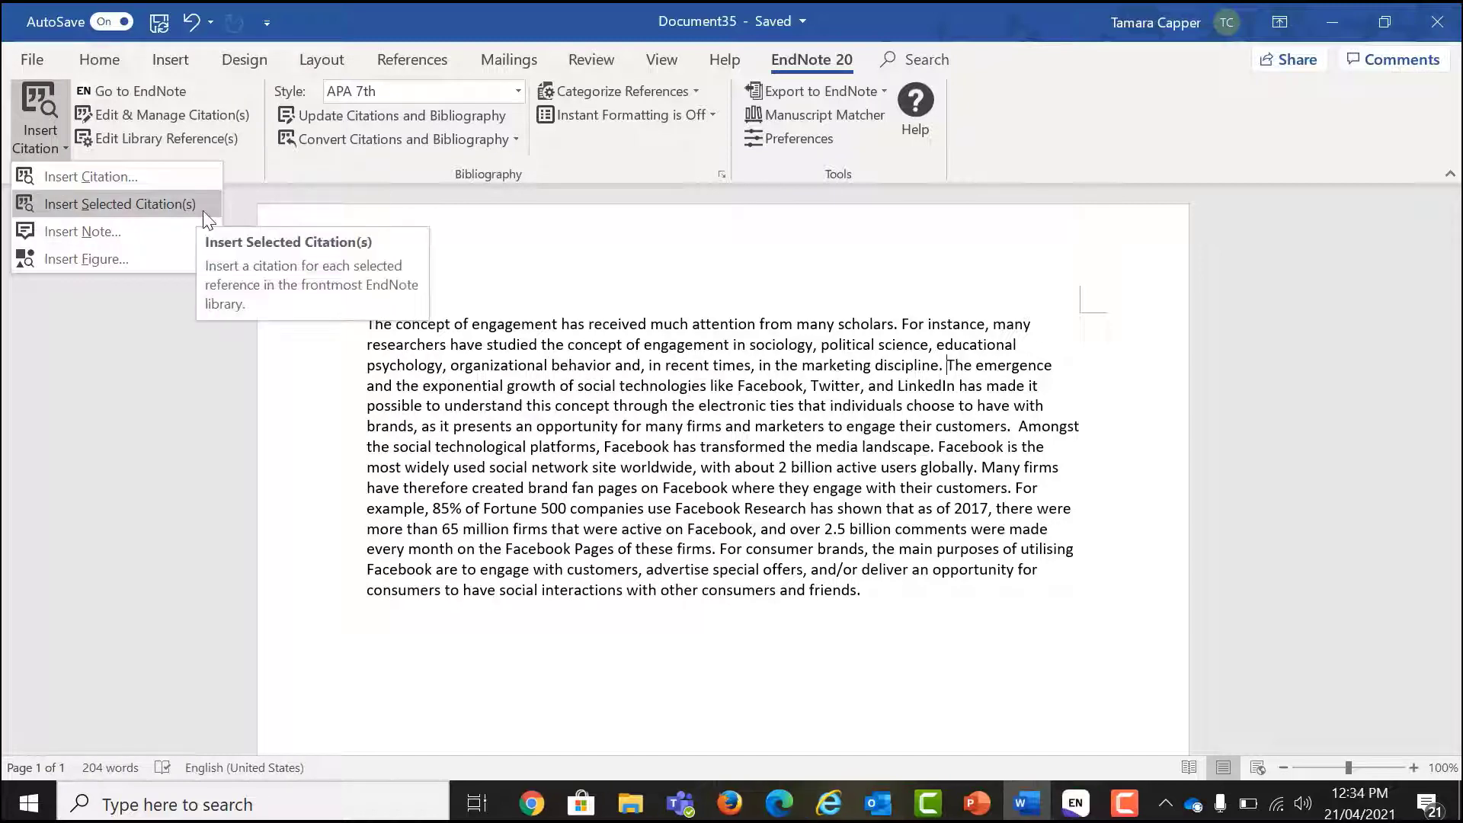
{"action": "left_click", "coordinate": [203, 210]}
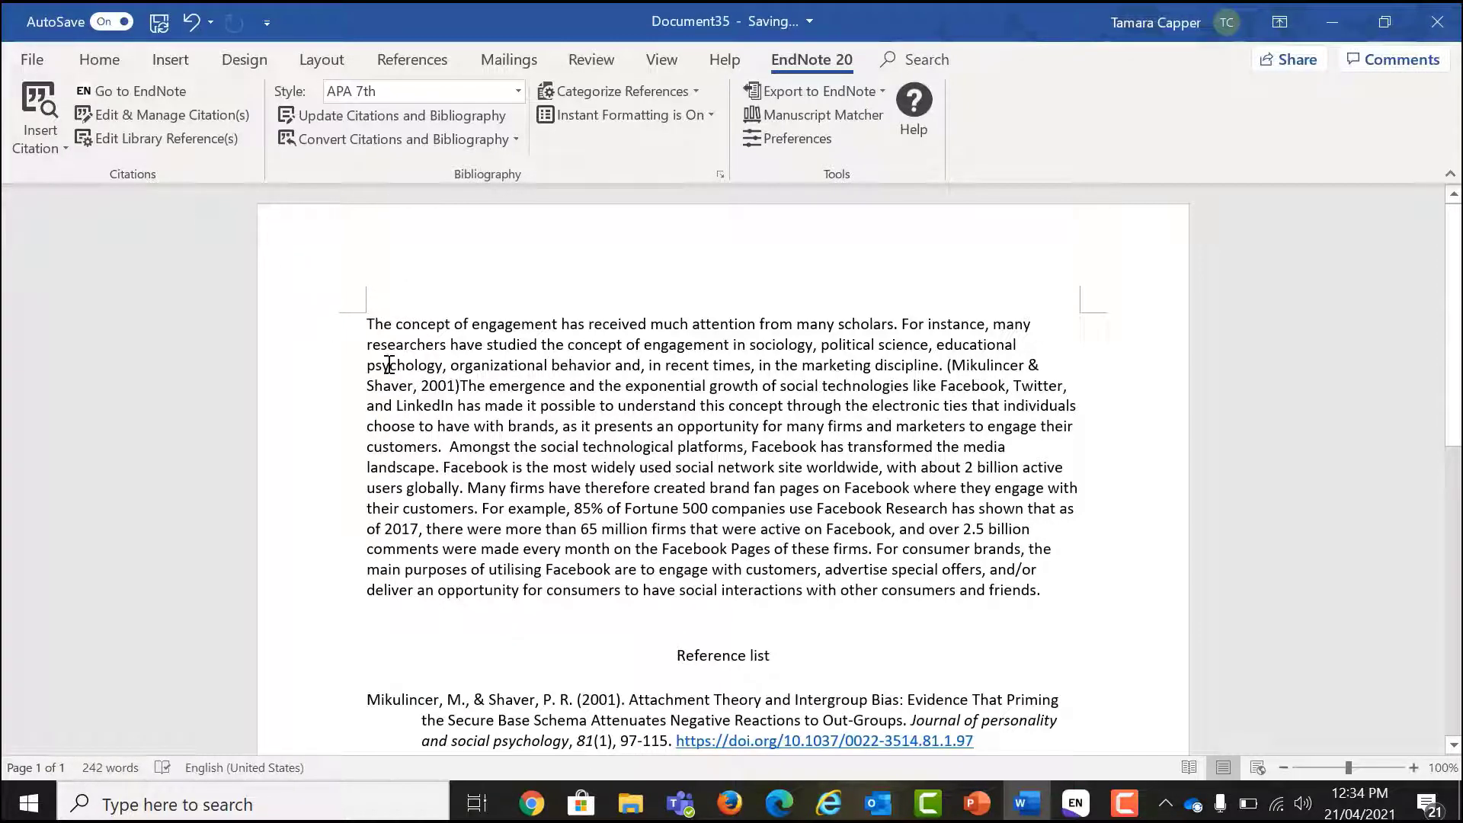
{"action": "left_click", "coordinate": [521, 699]}
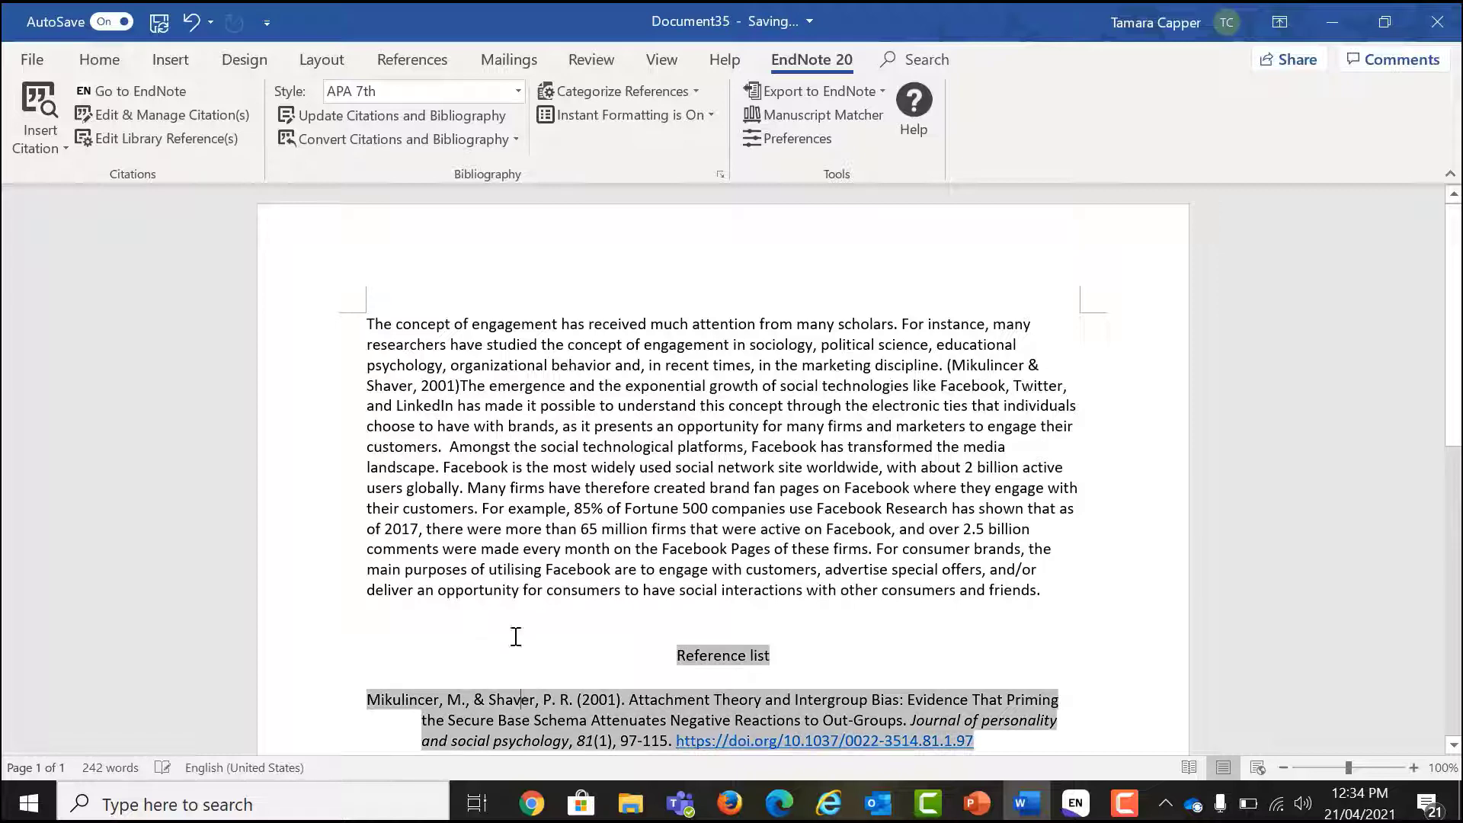
{"action": "left_click", "coordinate": [432, 385]}
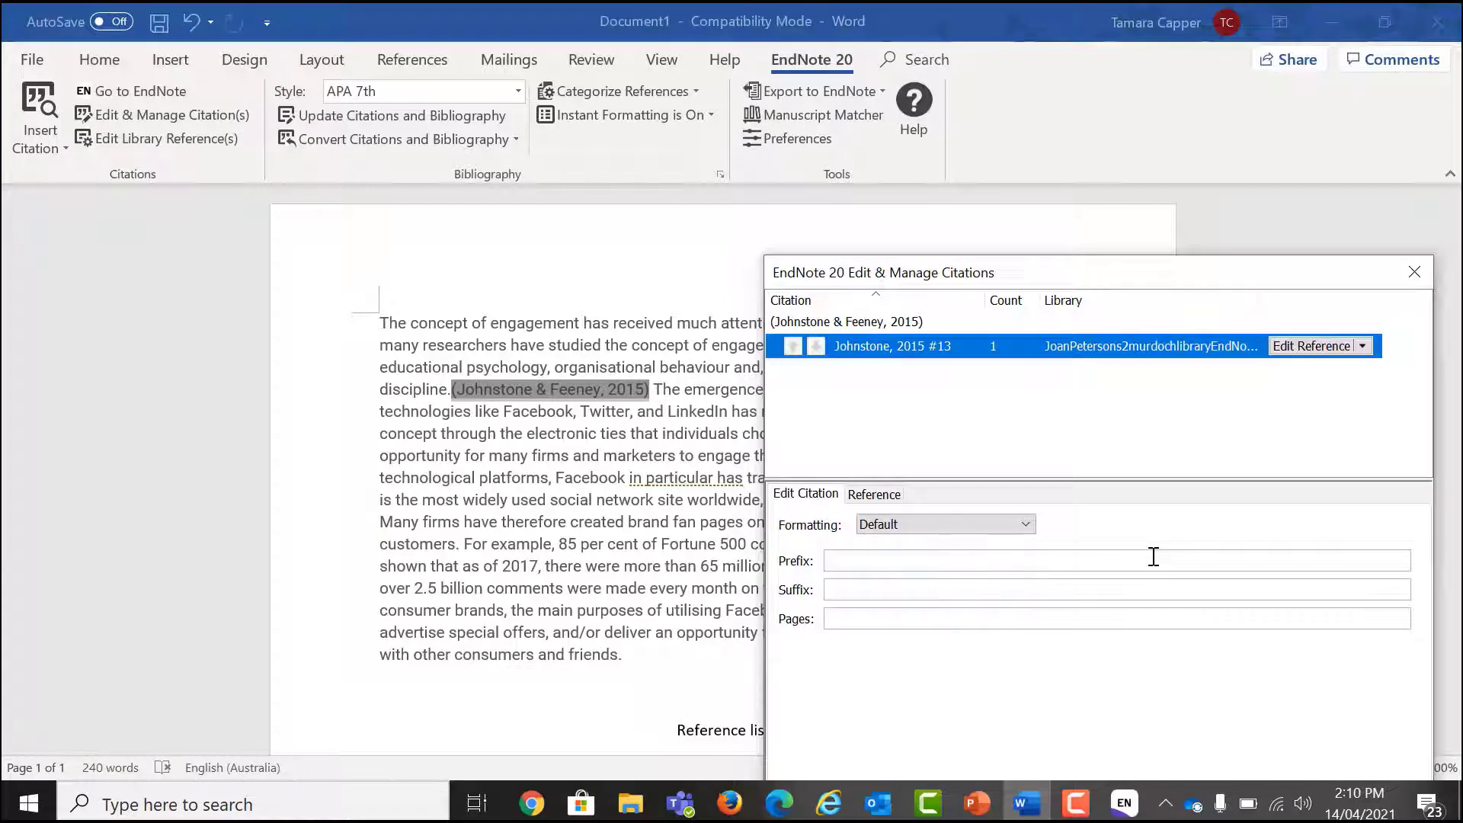
- Apply Exclude Author formatting to the 2015 citation so it reads (2015)
{"action": "left_click_drag", "start_coordinate": [1006, 272], "coordinate": [603, 49]}
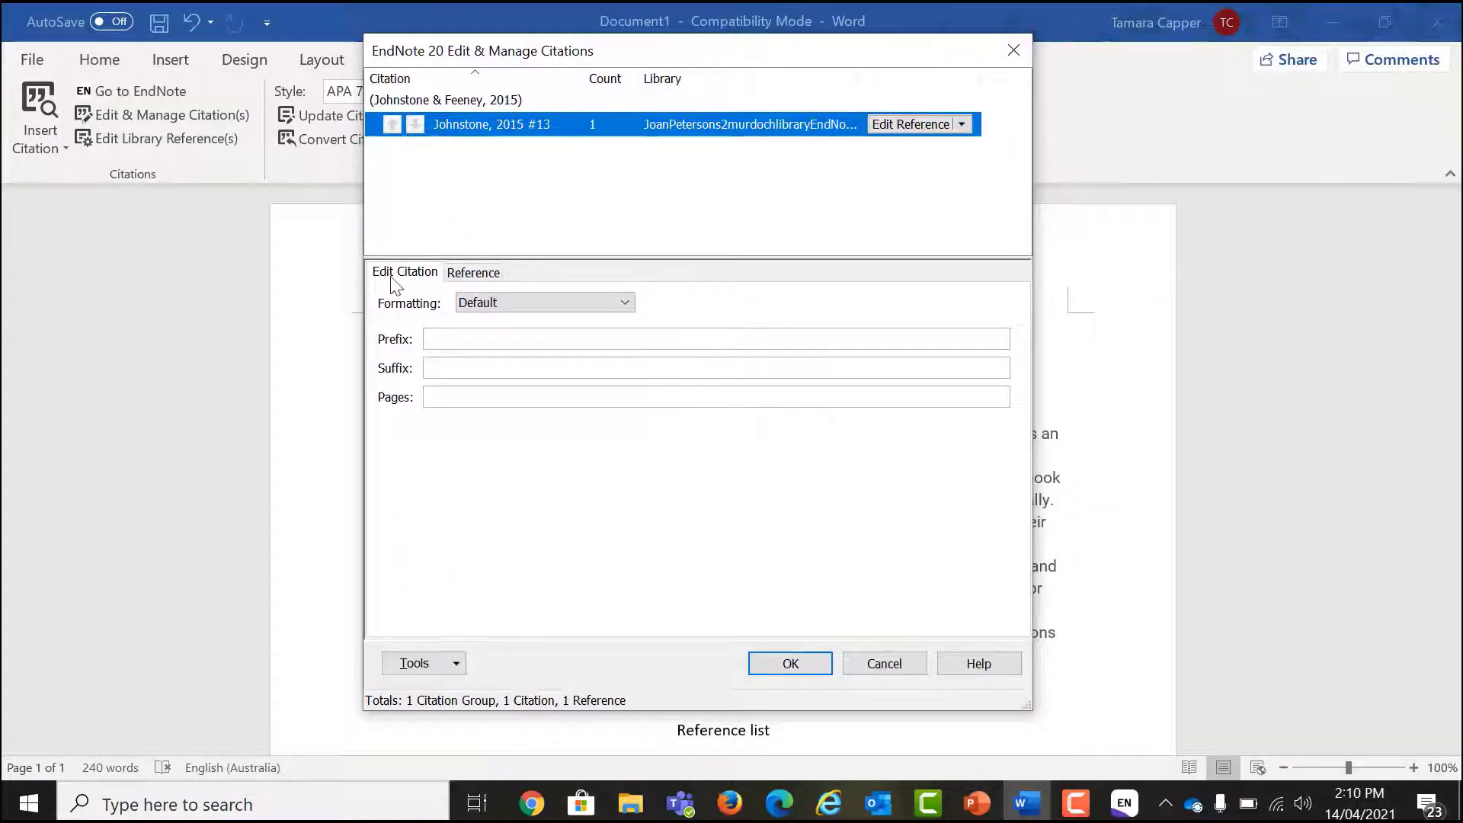
{"action": "left_click", "coordinate": [487, 277]}
{"action": "left_click", "coordinate": [432, 284]}
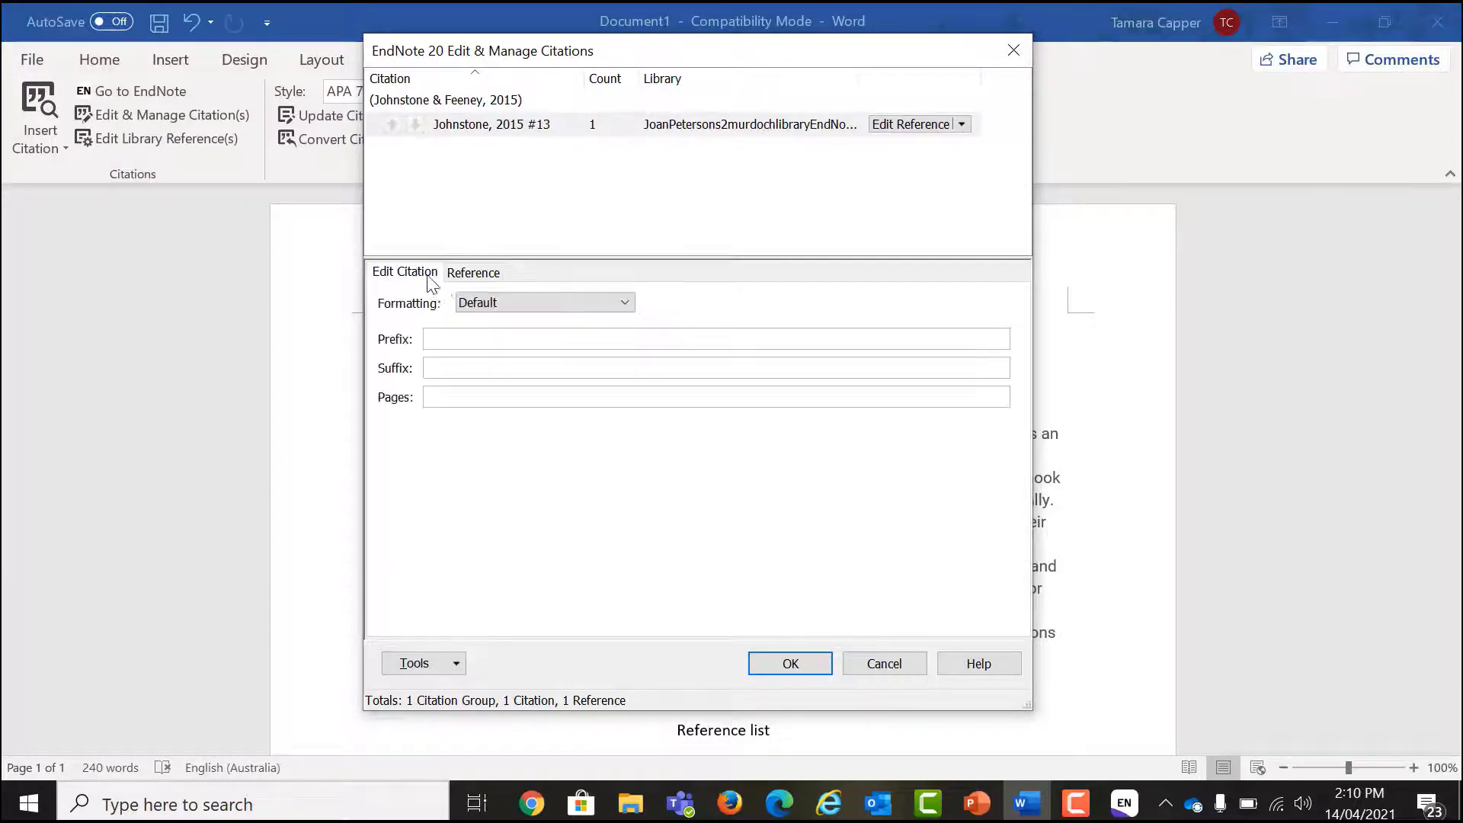
{"action": "left_click", "coordinate": [619, 304]}
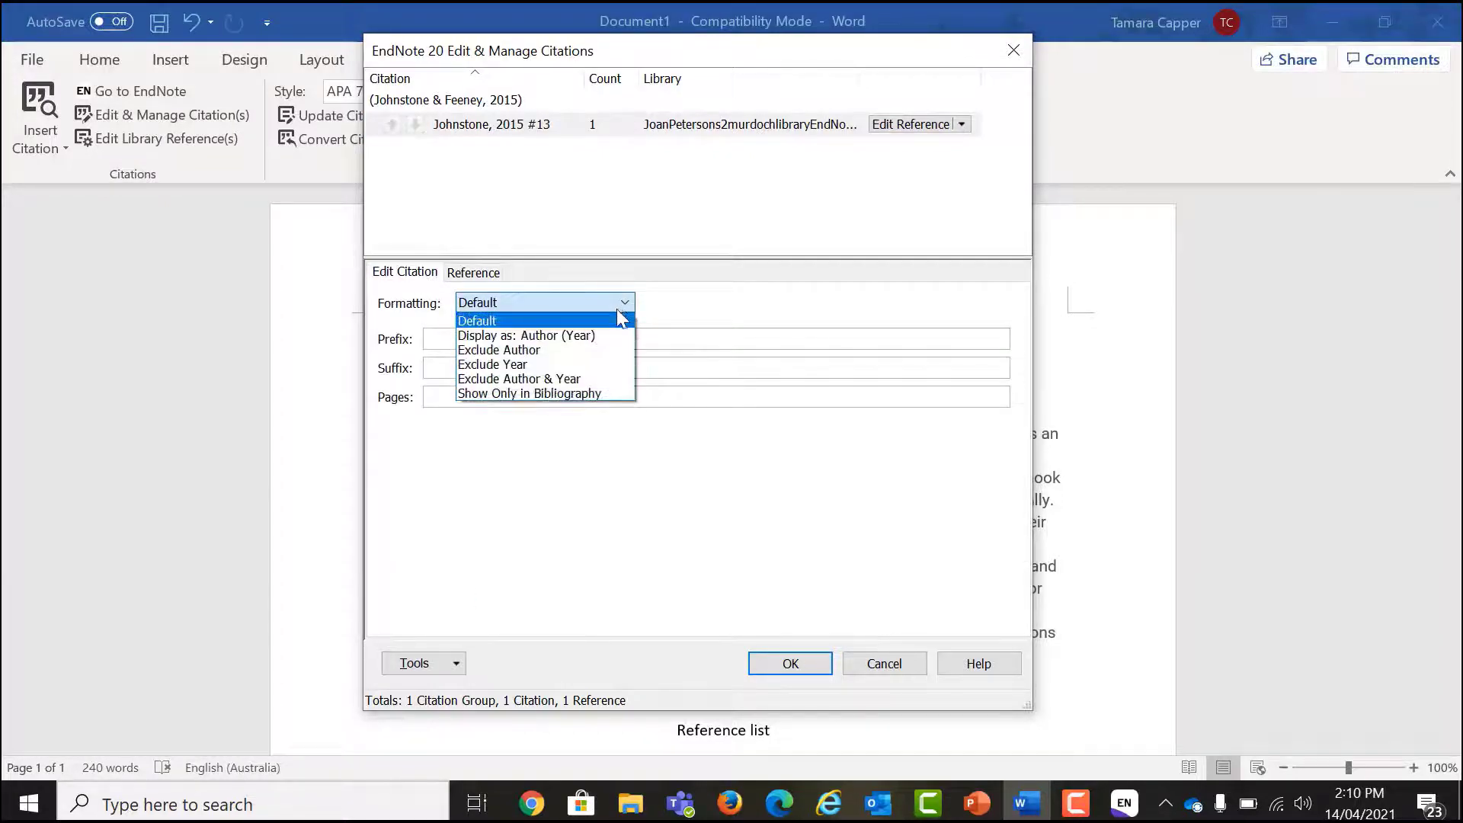
{"action": "left_click", "coordinate": [594, 352]}
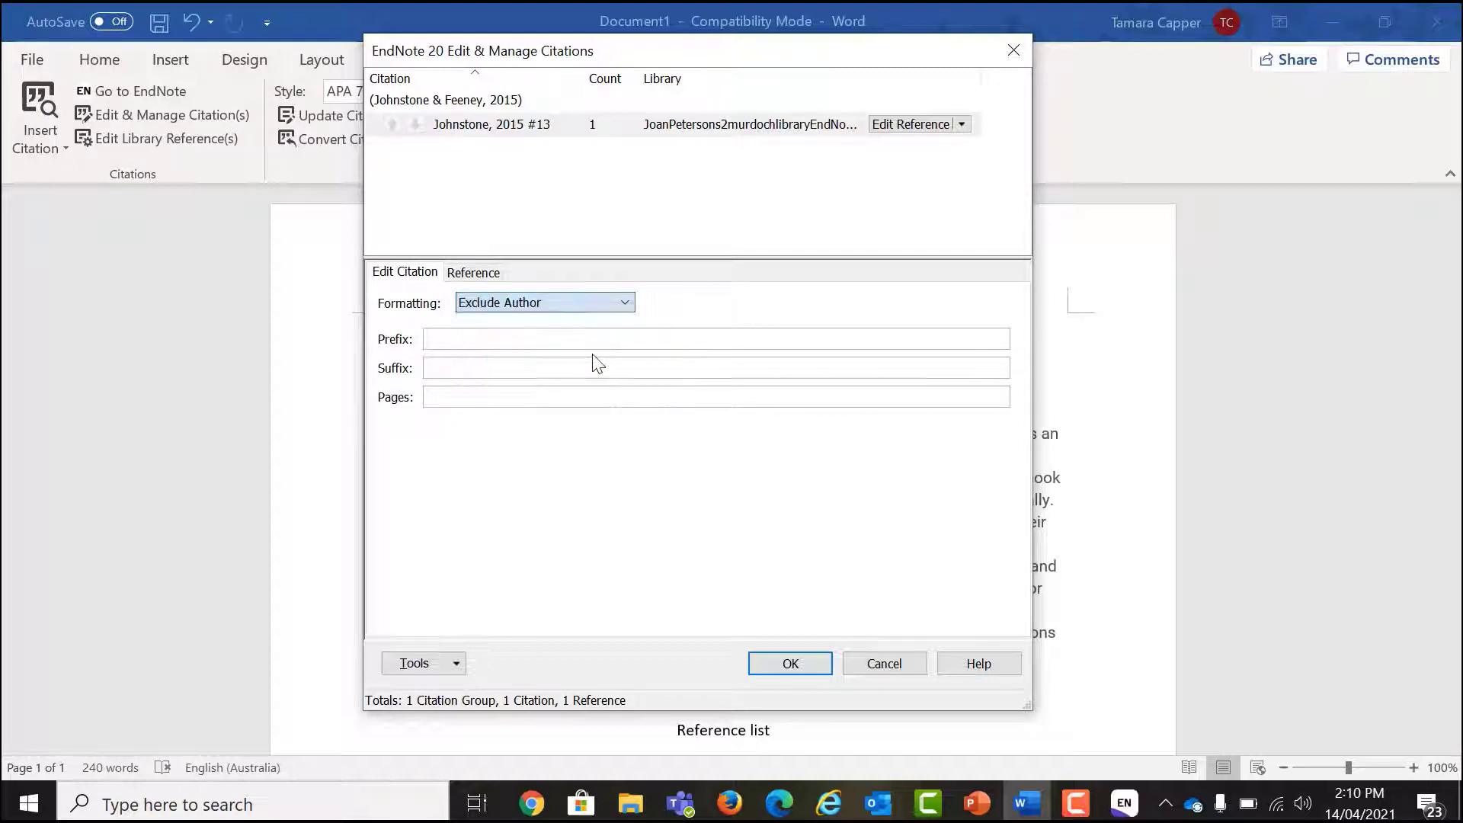
{"action": "left_click", "coordinate": [536, 372]}
{"action": "left_click", "coordinate": [796, 661]}
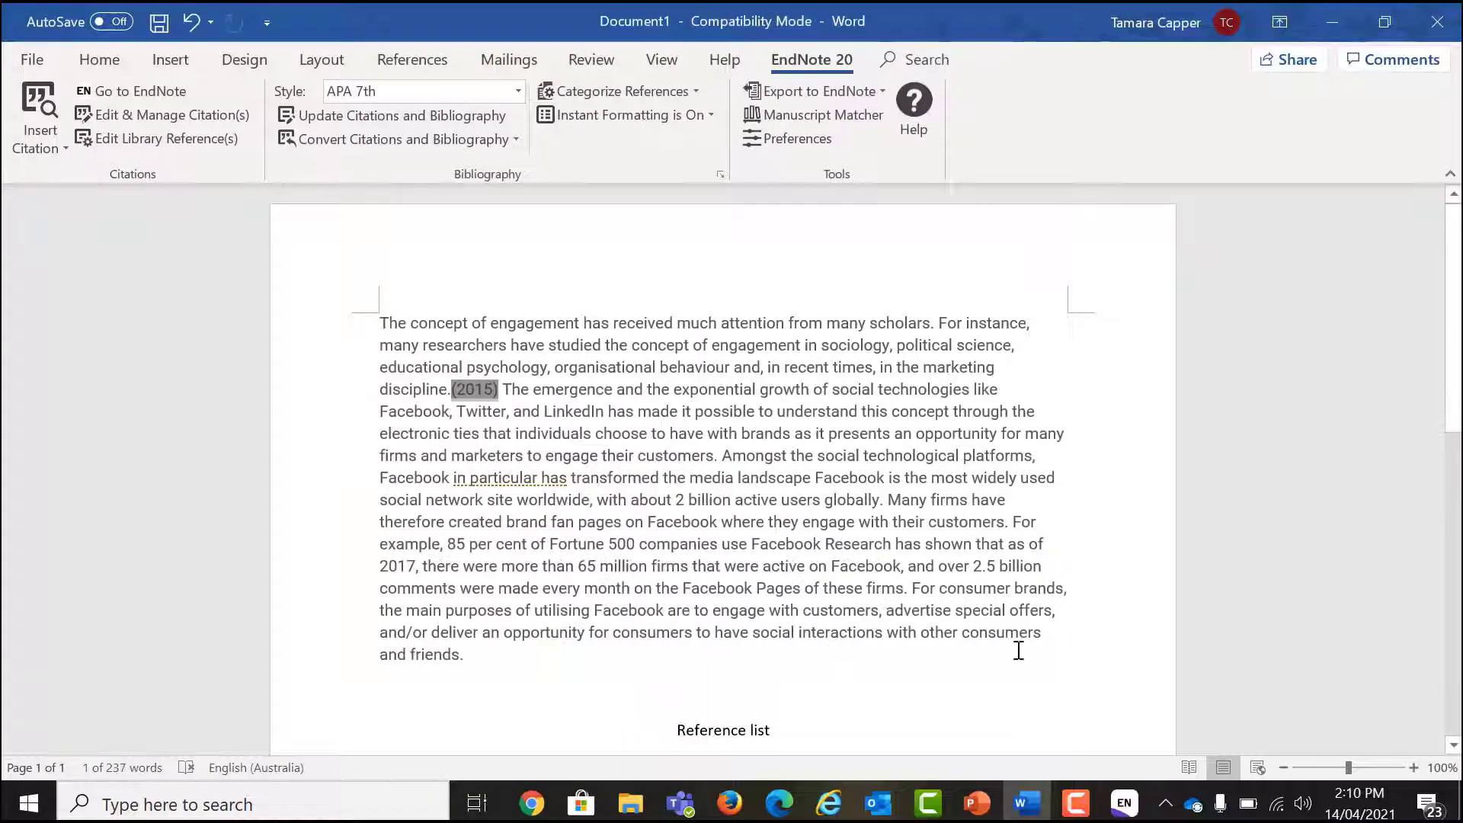
- Remove the 2015 citation through Edit & Manage Citations, clearing its reference list
{"action": "left_click", "coordinate": [554, 398]}
{"action": "scroll", "coordinate": [1006, 625], "scroll_direction": "down", "scroll_amount": 3}
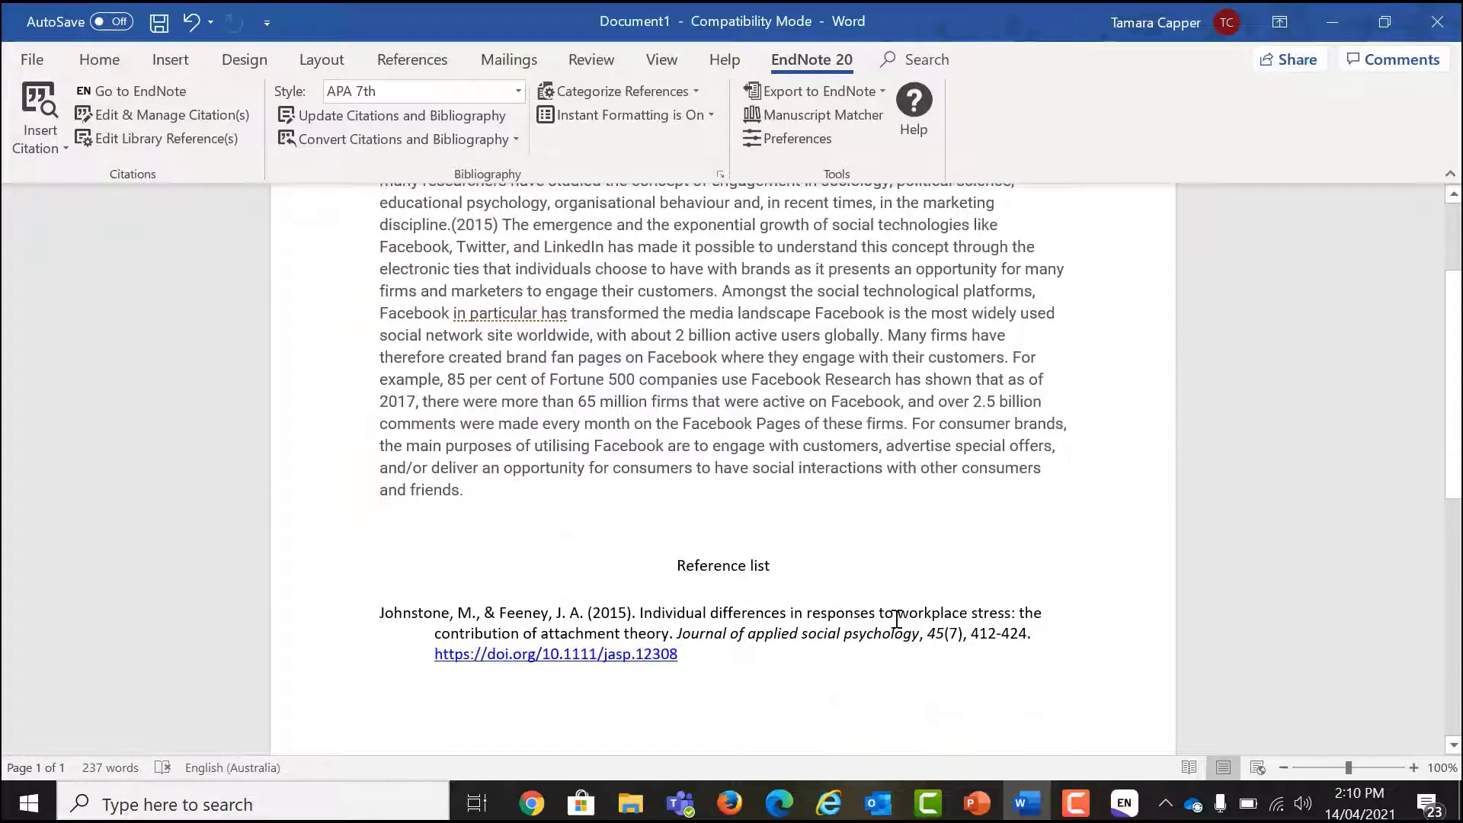
{"action": "left_click", "coordinate": [758, 628]}
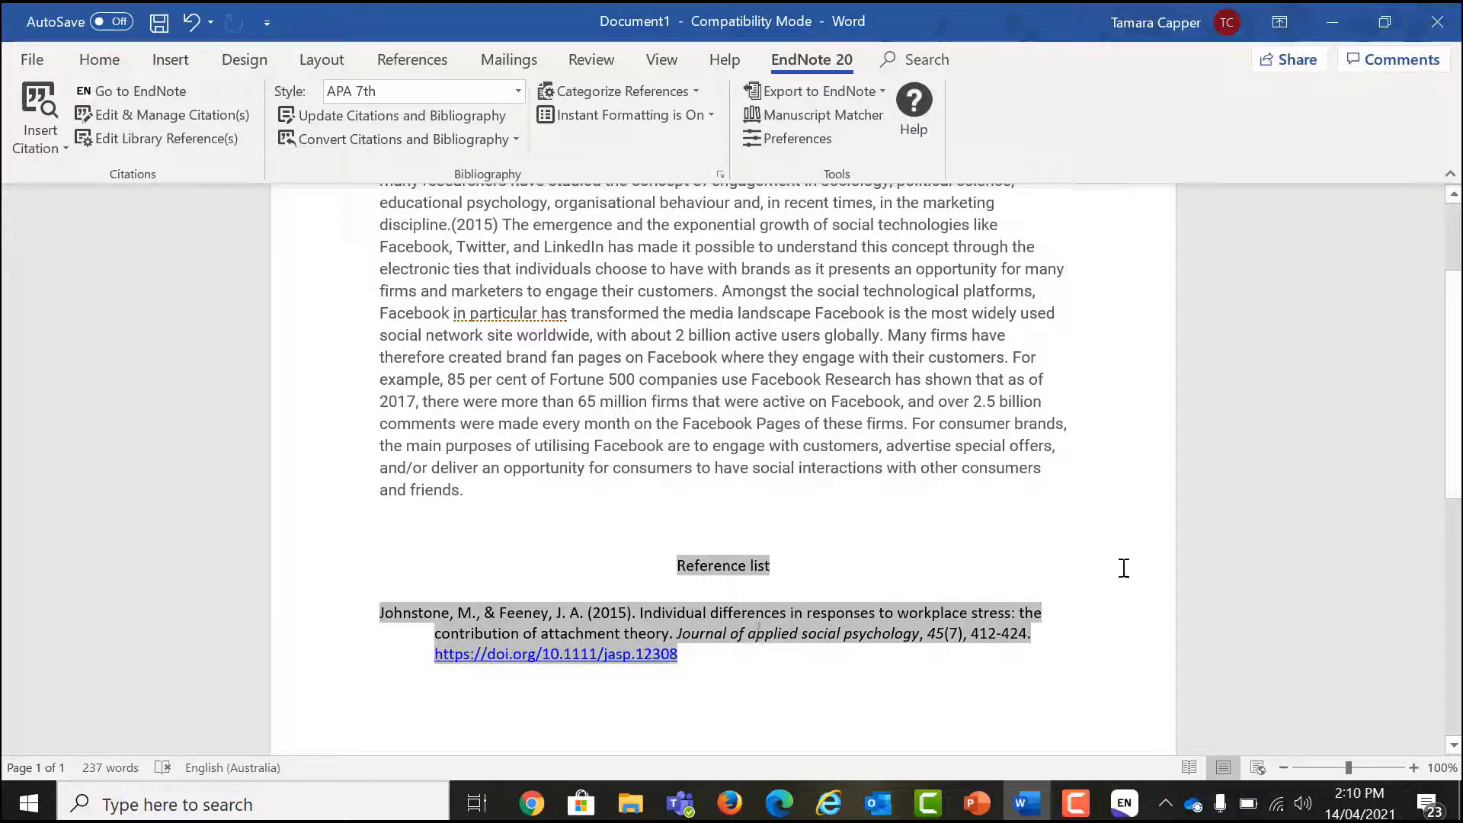
{"action": "left_click", "coordinate": [189, 117]}
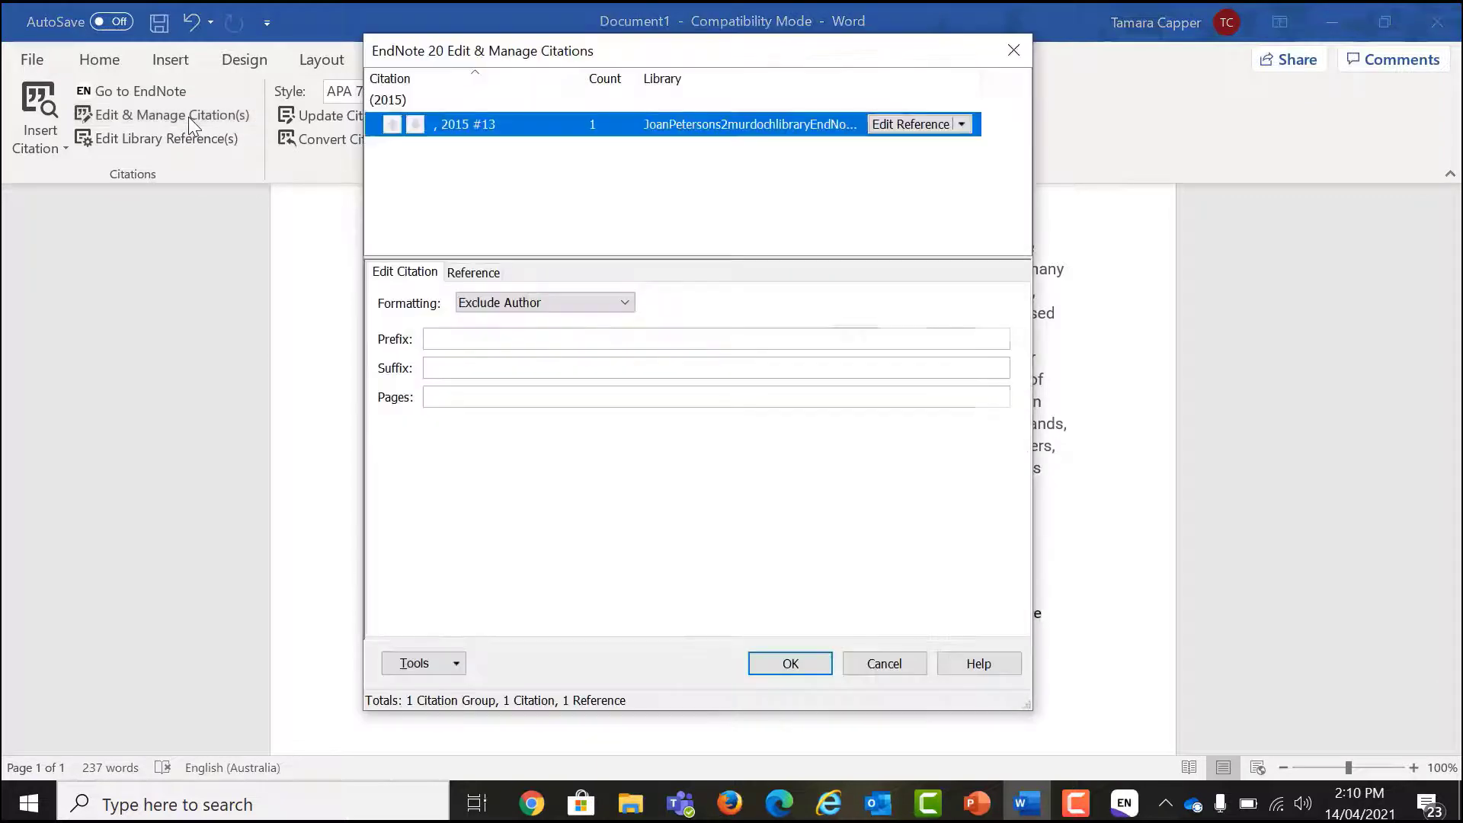
{"action": "left_click", "coordinate": [961, 124]}
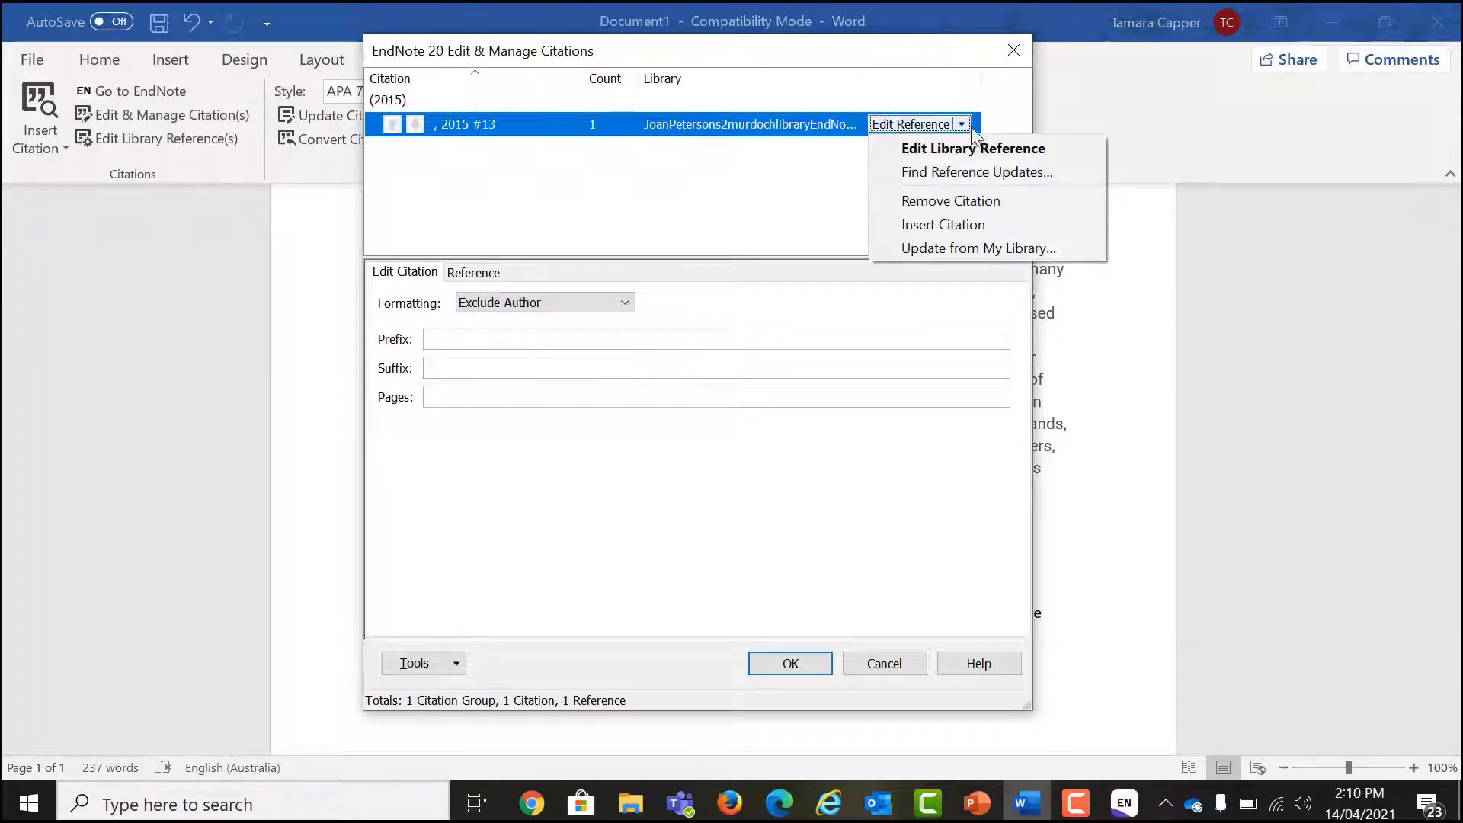
{"action": "left_click", "coordinate": [981, 211]}
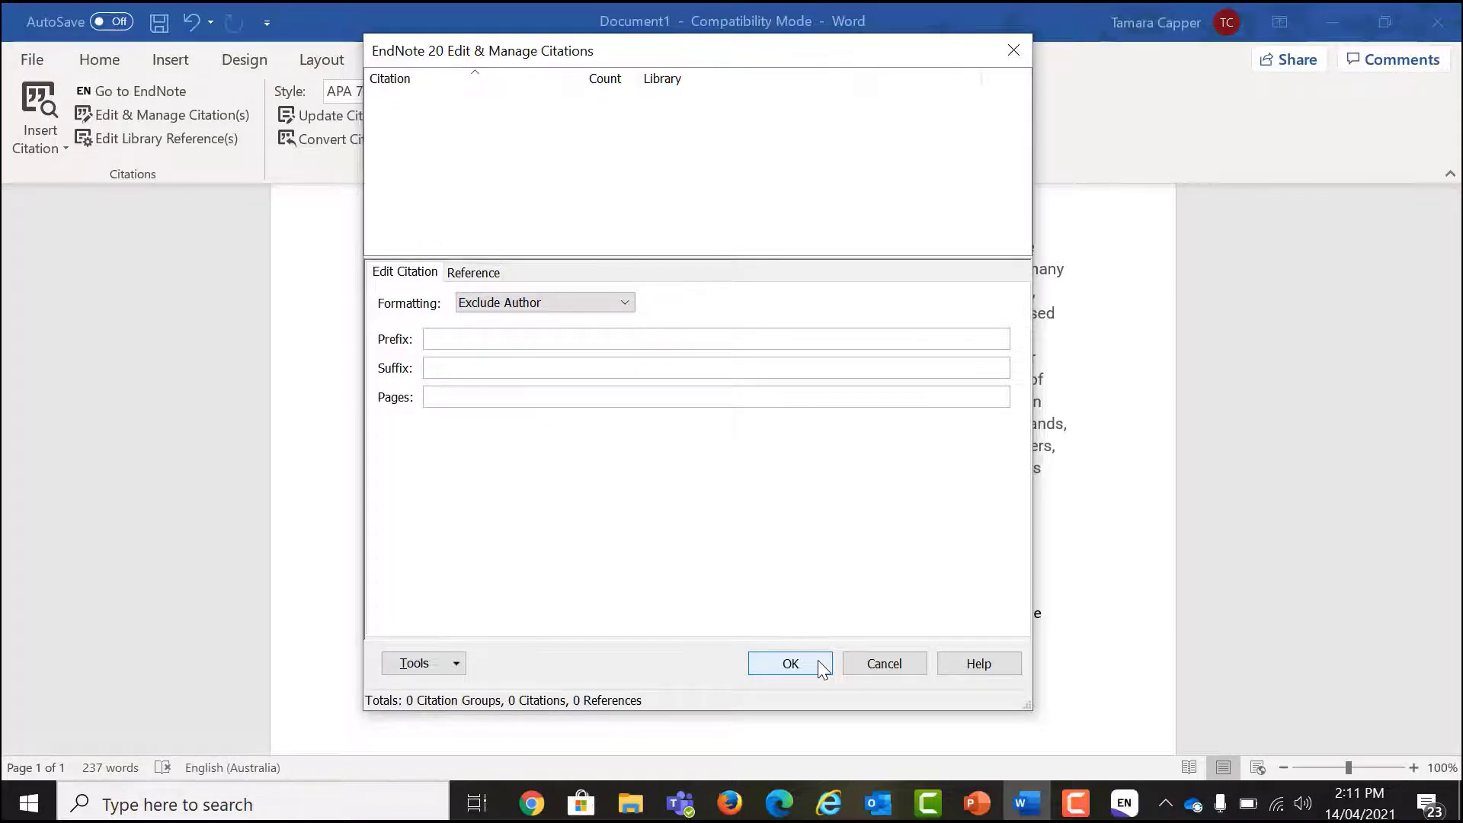
{"action": "left_click", "coordinate": [817, 660]}
{"action": "scroll", "coordinate": [817, 662], "scroll_direction": "up", "scroll_amount": 3}
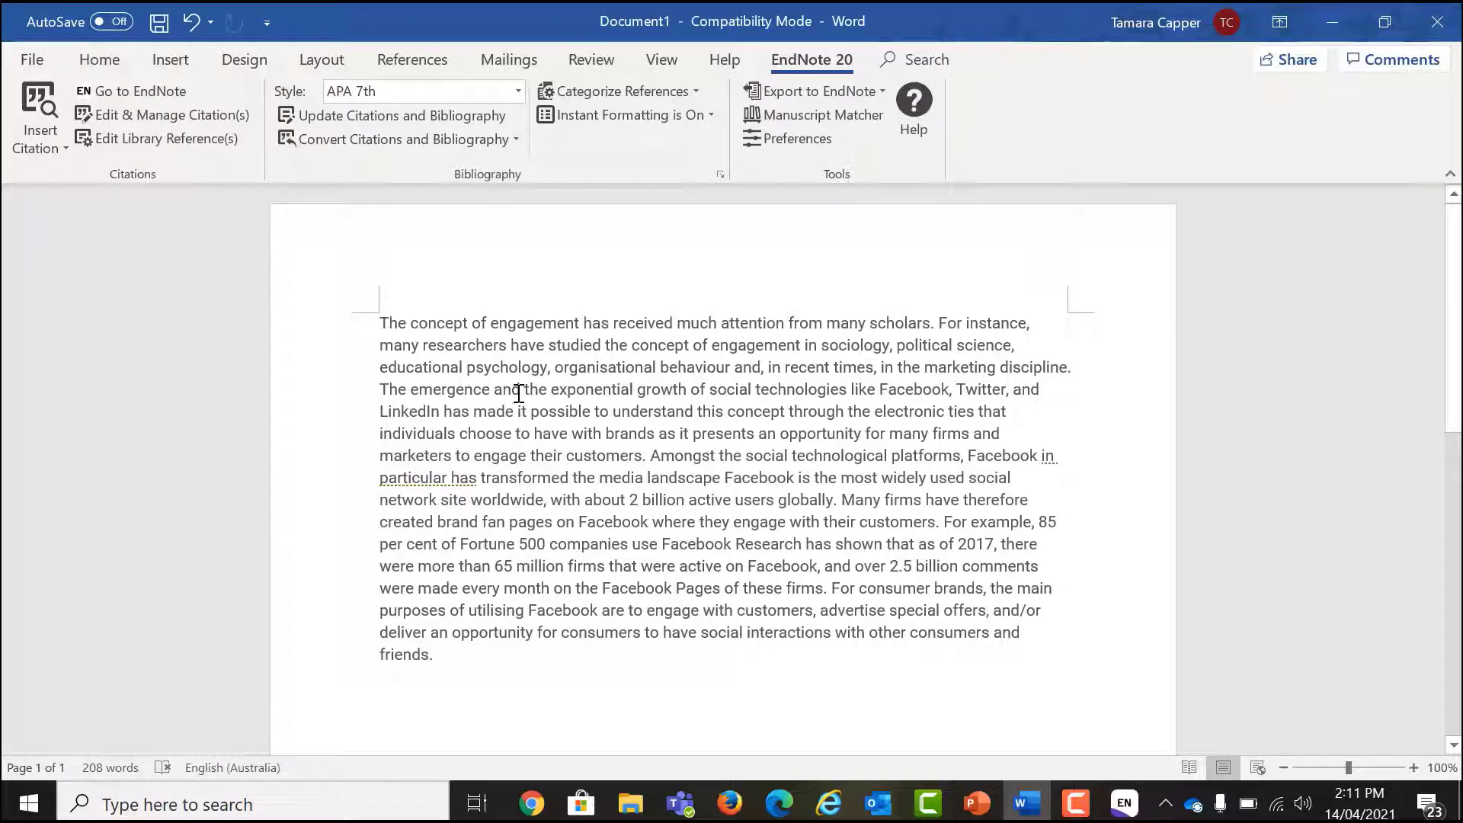
- Save a copy of the library with the date 14/4/2021 replacing 'Copy' in its name
{"action": "left_click", "coordinate": [707, 615]}
{"action": "left_click", "coordinate": [1124, 802]}
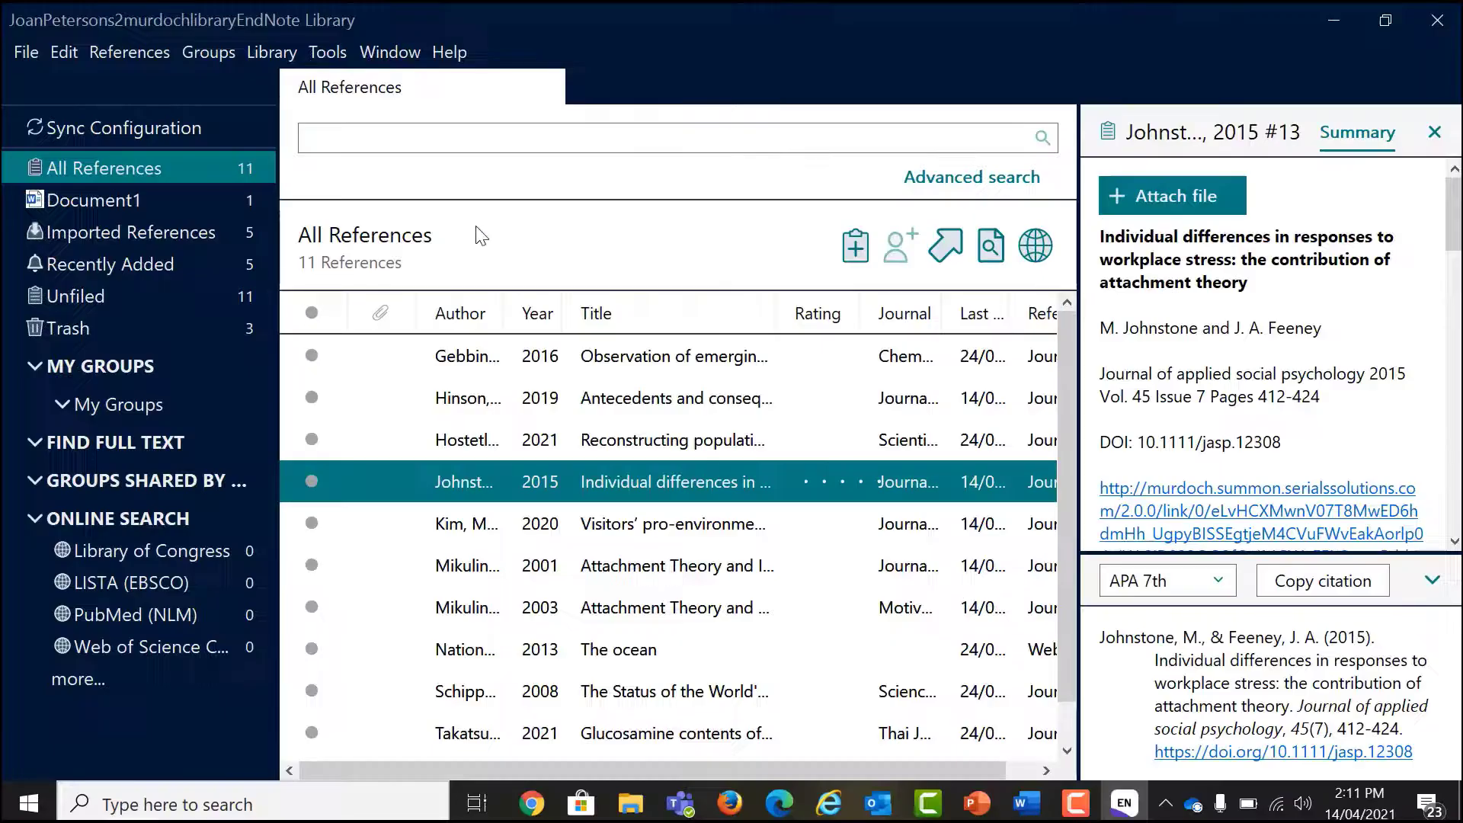
{"action": "left_click", "coordinate": [25, 52]}
{"action": "left_click", "coordinate": [149, 273]}
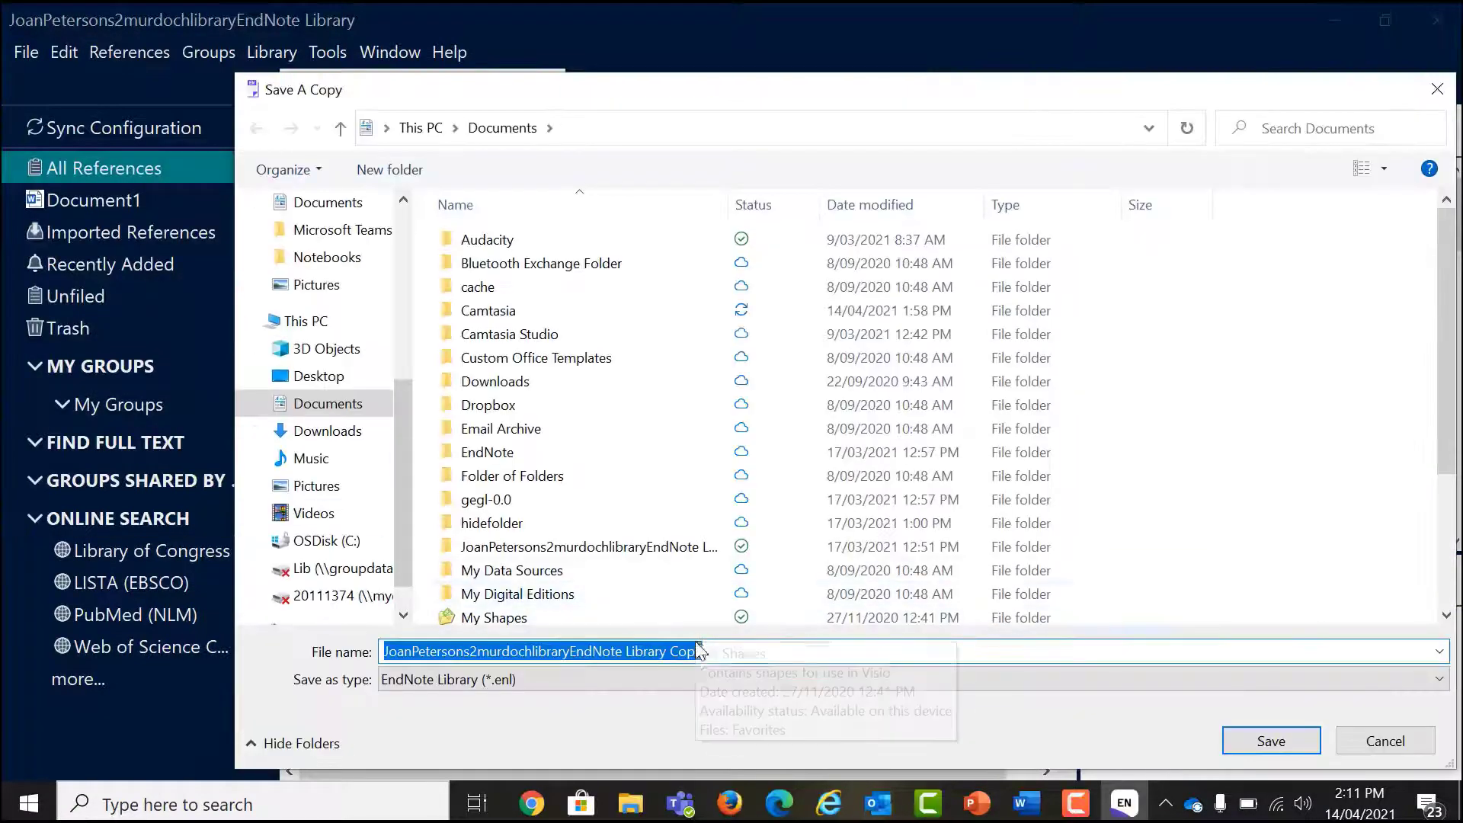
{"action": "left_click", "coordinate": [698, 650]}
{"action": "key", "text": "BackSpace"}
{"action": "key", "text": "BackSpace"}
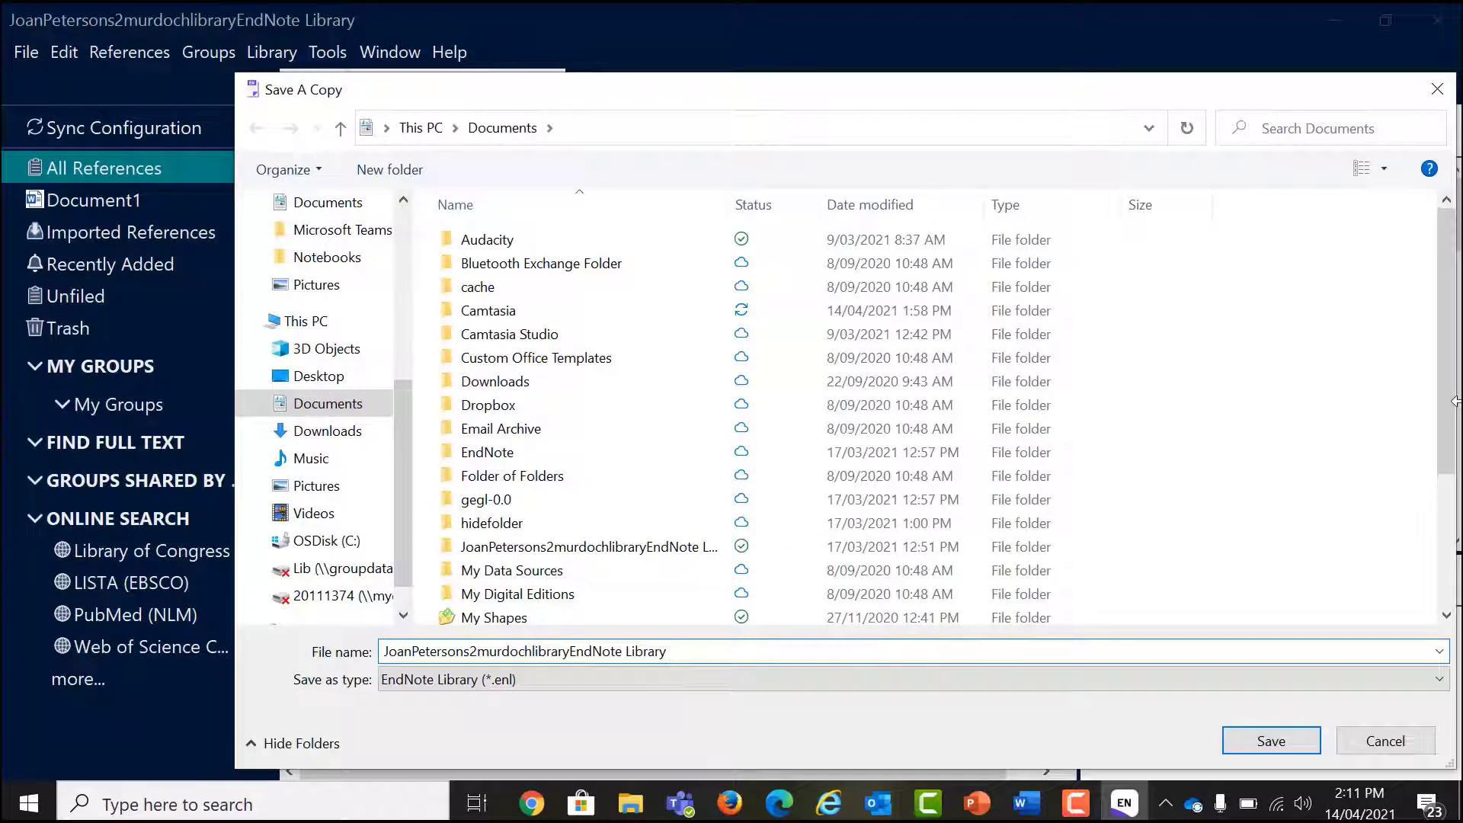
{"action": "type", "text": "14/04/202"}
{"action": "key", "text": "BackSpace"}
{"action": "key", "text": "Left"}
{"action": "key", "text": "BackSpace"}
{"action": "type", "text": "/"}
{"action": "left_click", "coordinate": [1265, 736]}
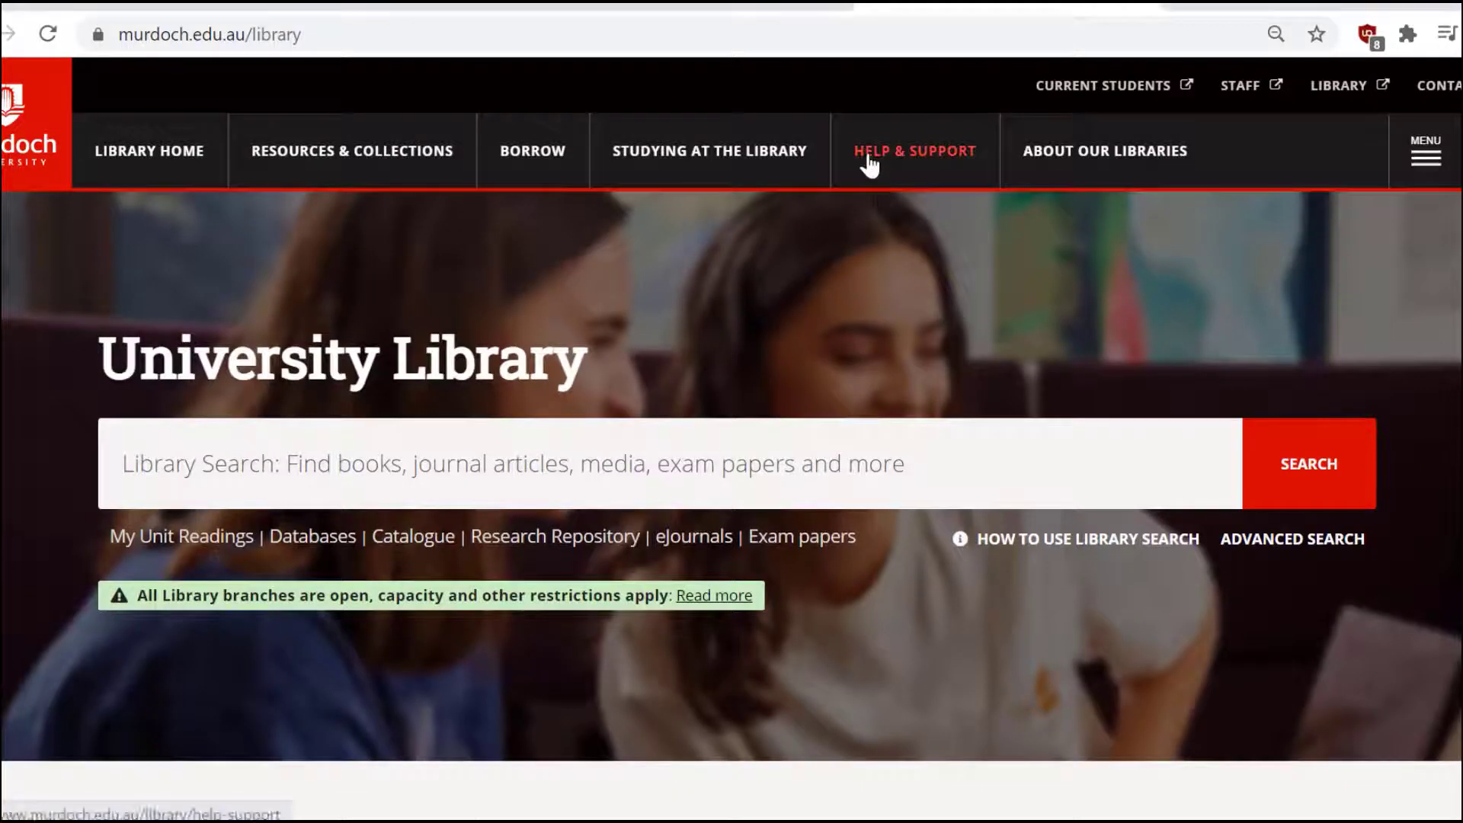
- Go from Help & Support through the Researchers section to the EndNote guide
{"action": "left_click", "coordinate": [866, 157]}
{"action": "scroll", "coordinate": [890, 433], "scroll_direction": "down", "scroll_amount": 4}
{"action": "scroll", "coordinate": [892, 429], "scroll_direction": "down", "scroll_amount": 18}
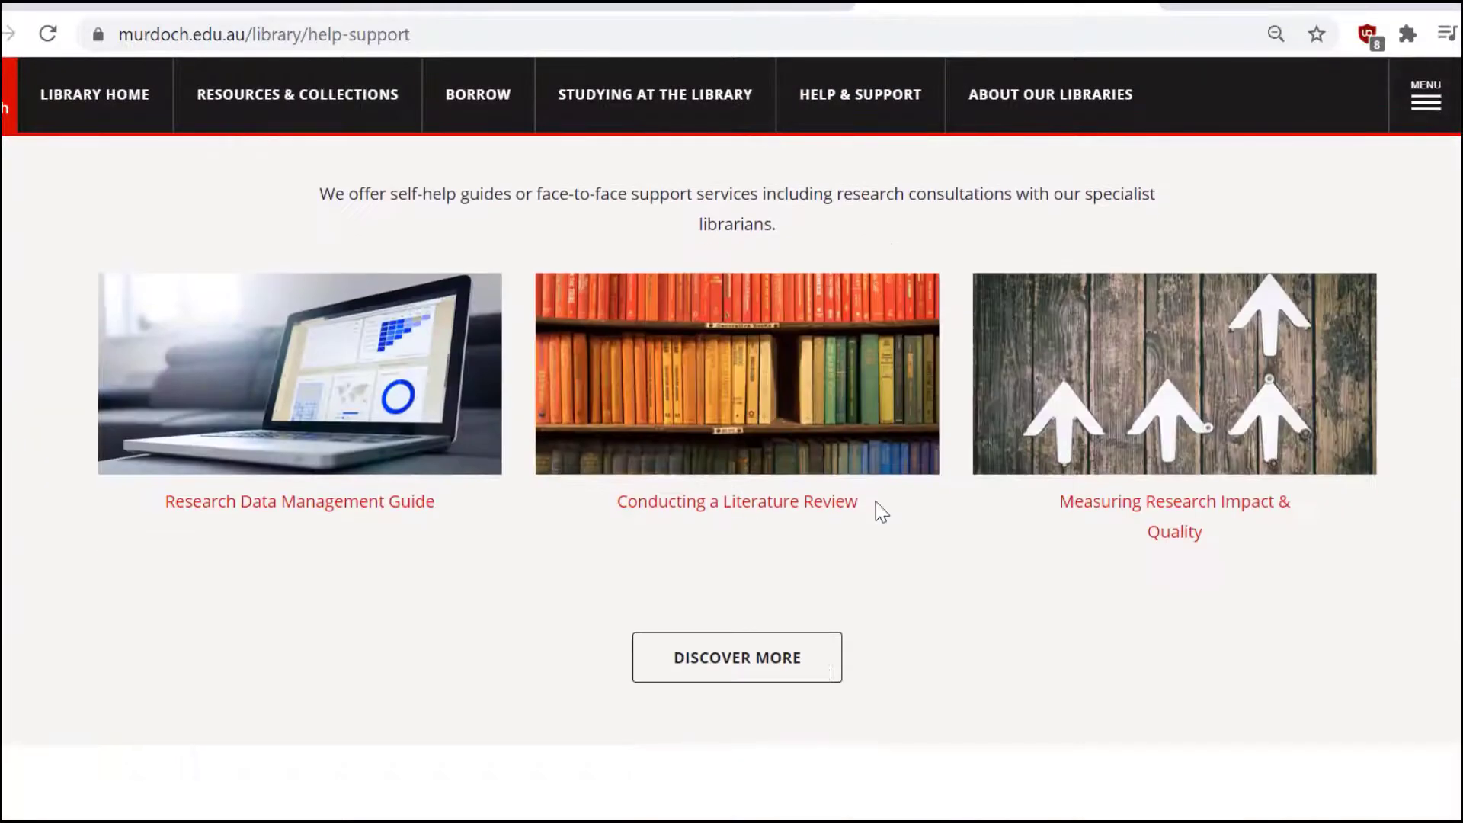
{"action": "left_click", "coordinate": [711, 669]}
{"action": "scroll", "coordinate": [538, 648], "scroll_direction": "down", "scroll_amount": 5}
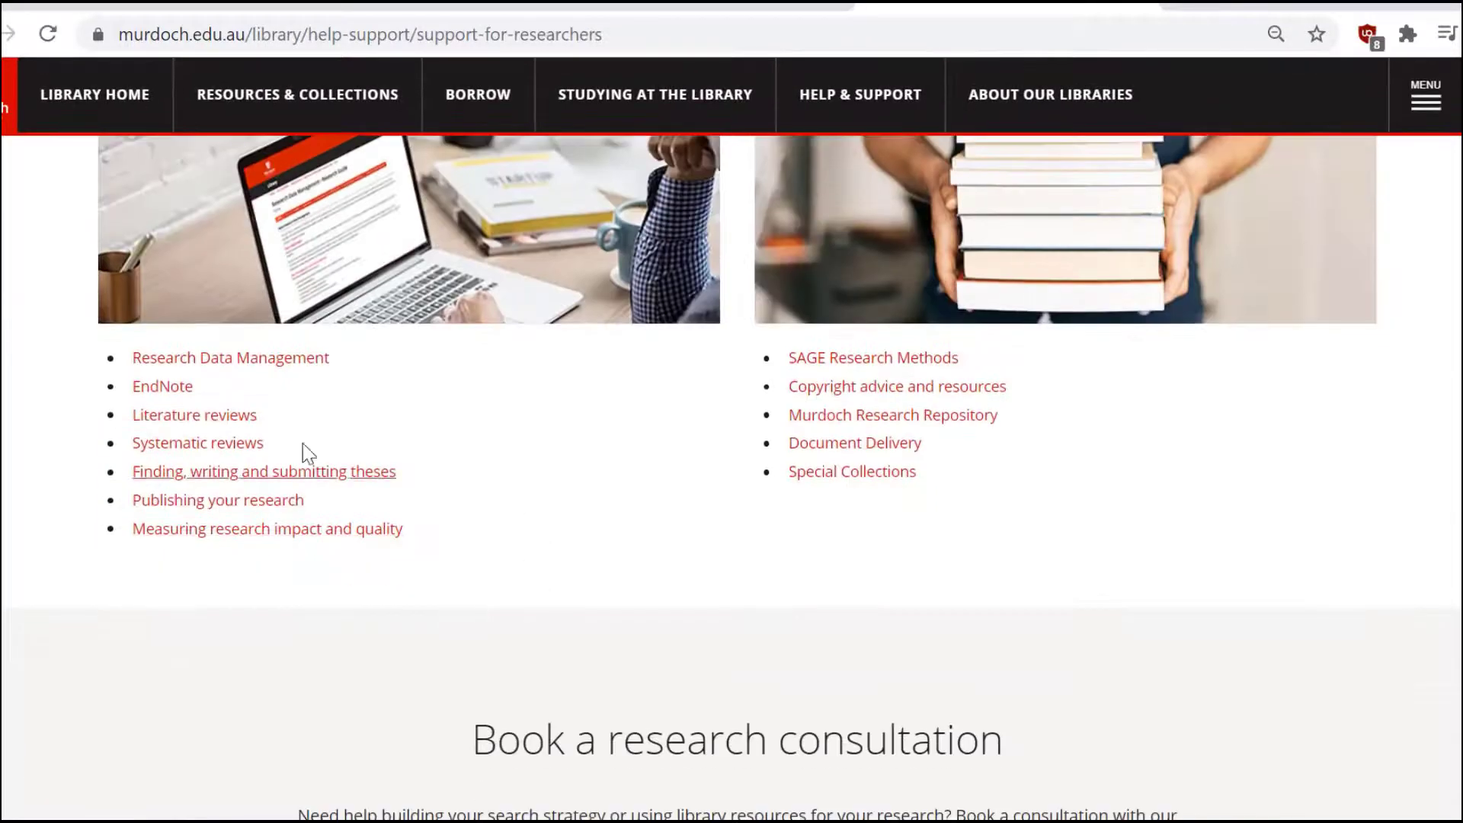
{"action": "left_click", "coordinate": [179, 390]}
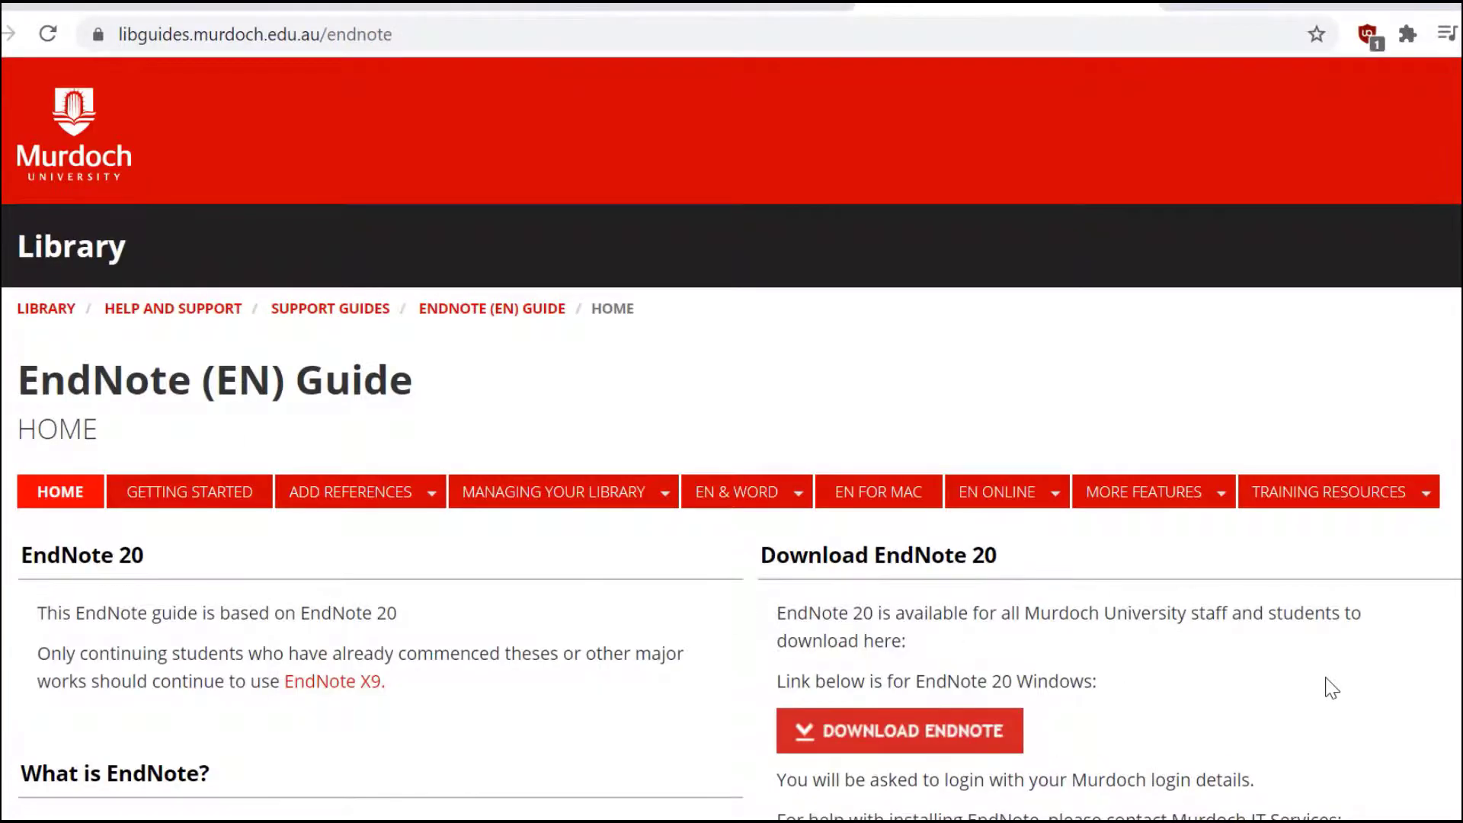